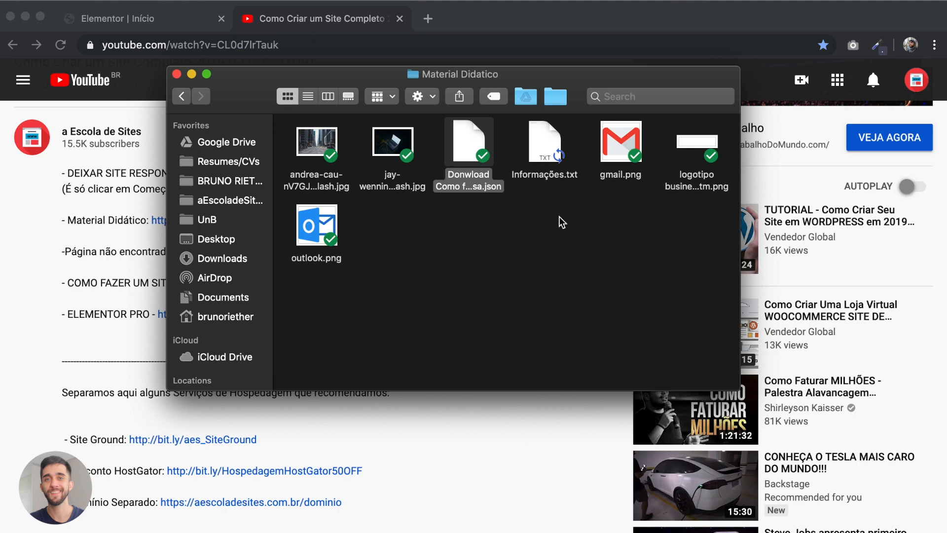
- Import the downloaded JSON template into Elementor's library and insert "[Tutorial] Como fazer um site de Empresa" into the page, including its document settings
left_click(179, 20)
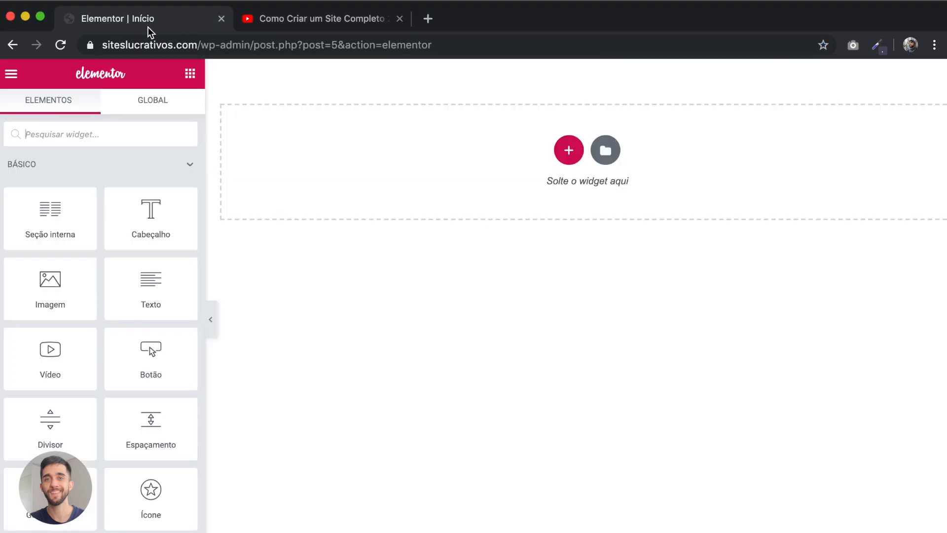
left_click(609, 157)
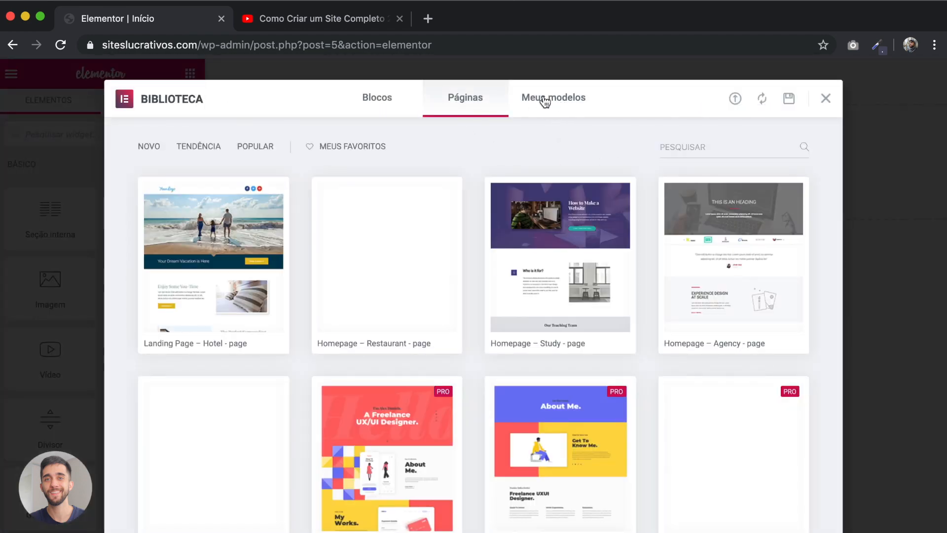
left_click(545, 102)
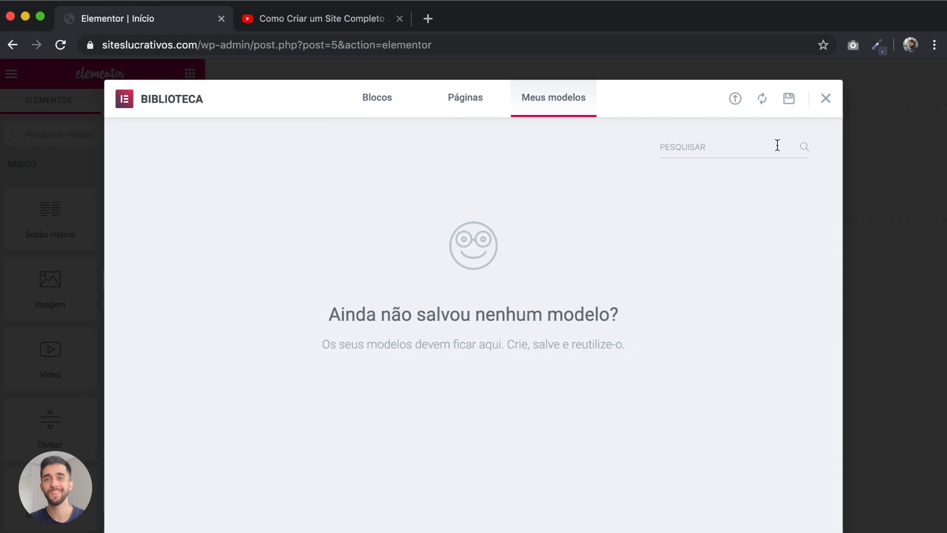
left_click(735, 100)
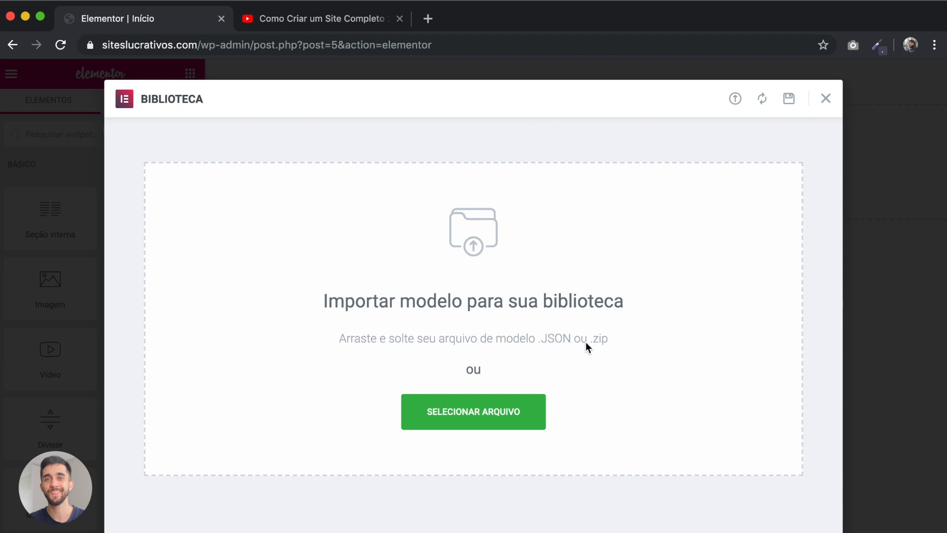
left_click_drag(512, 363, 433, 304)
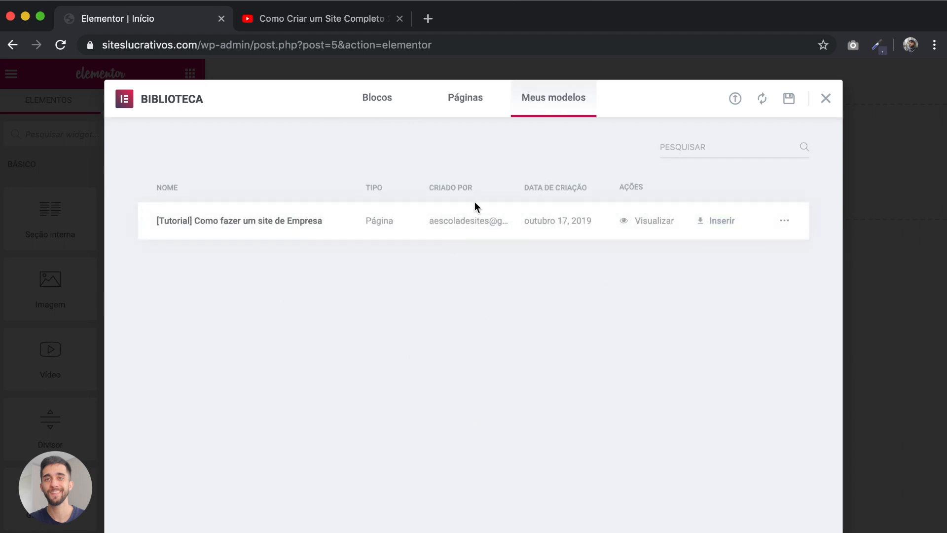
left_click(714, 222)
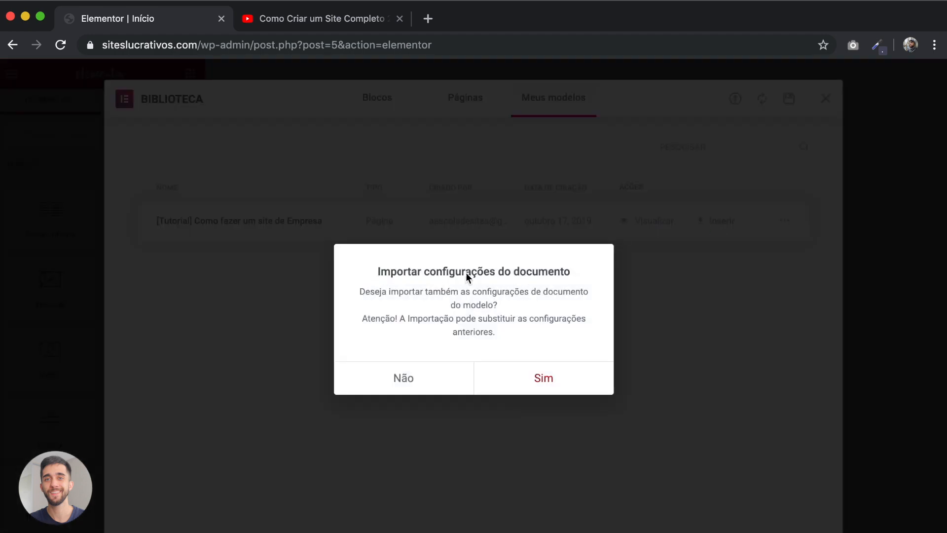
left_click(547, 378)
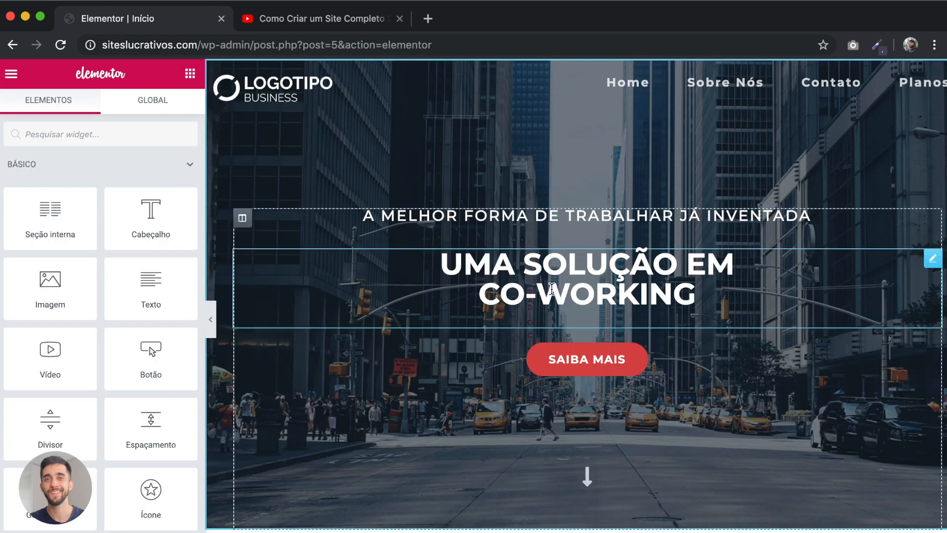
- Examine the inserted template's sections from the hero banner through plans, numbers and clients to the footer
scroll(374, 356, "down", 3)
scroll(375, 356, "down", 9)
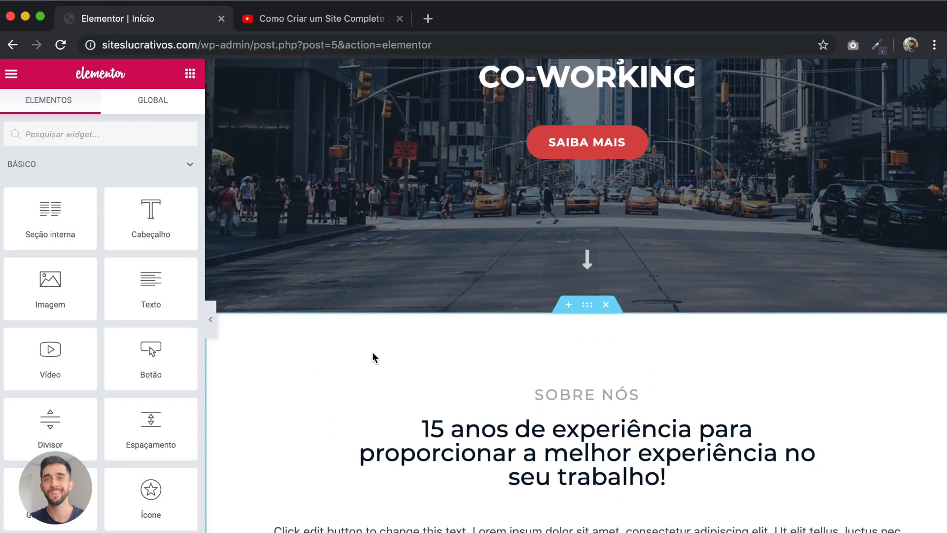
scroll(372, 351, "down", 5)
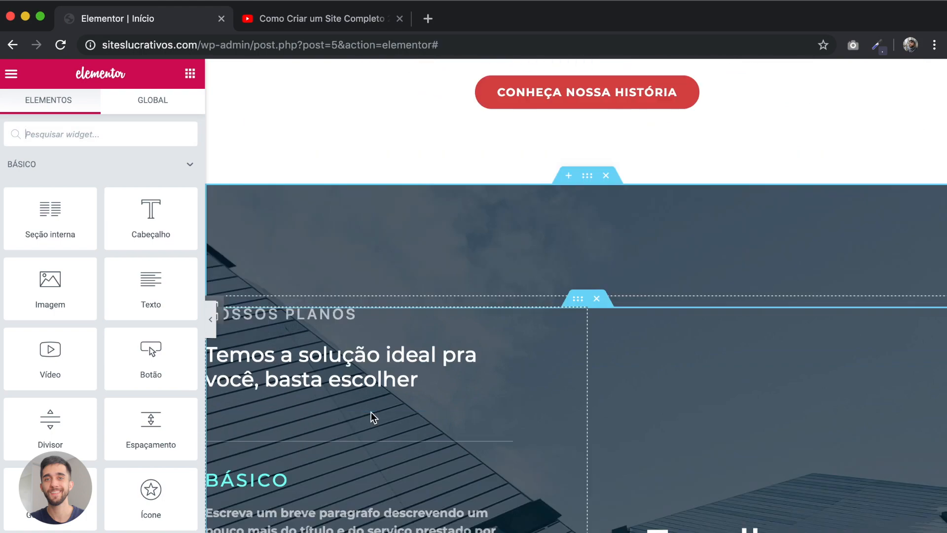
scroll(511, 435, "down", 11)
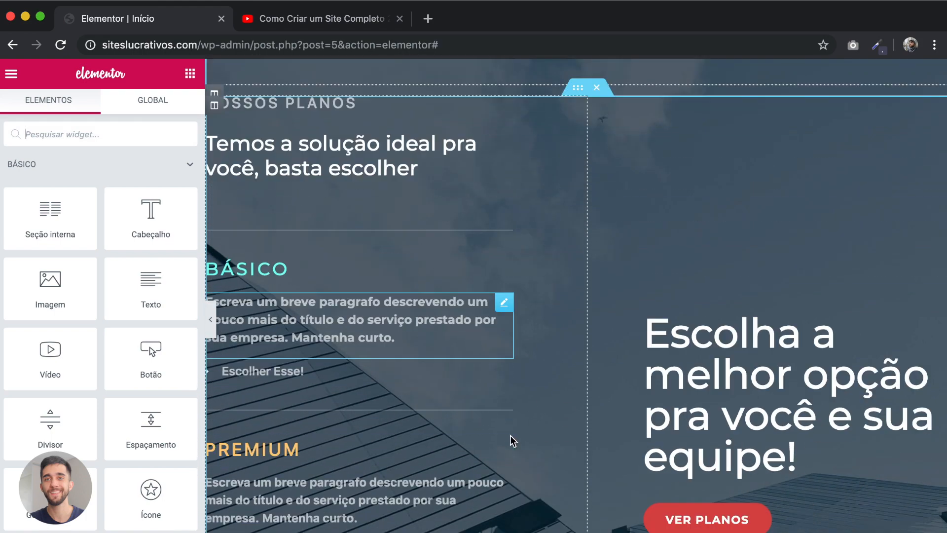
scroll(510, 435, "down", 2)
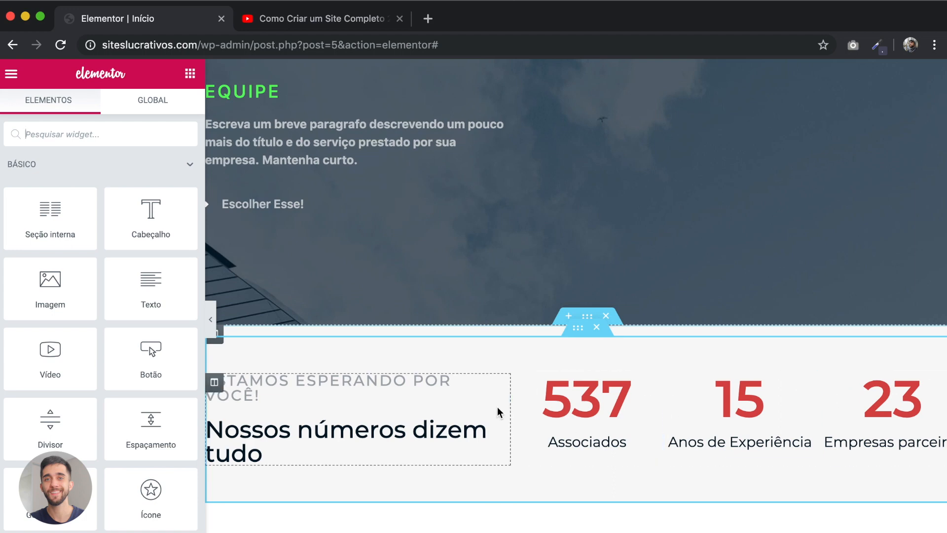
scroll(497, 407, "down", 3)
scroll(490, 425, "down", 5)
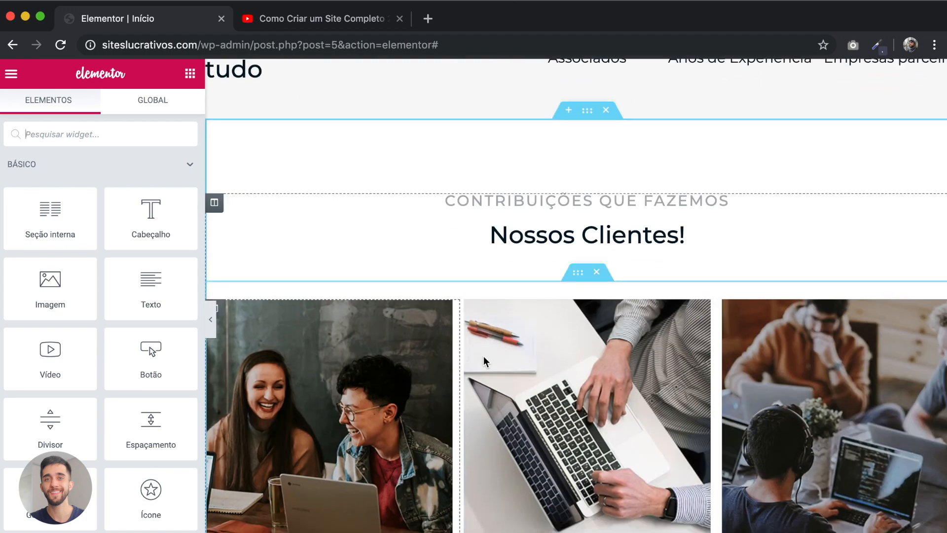
scroll(592, 236, "down", 1)
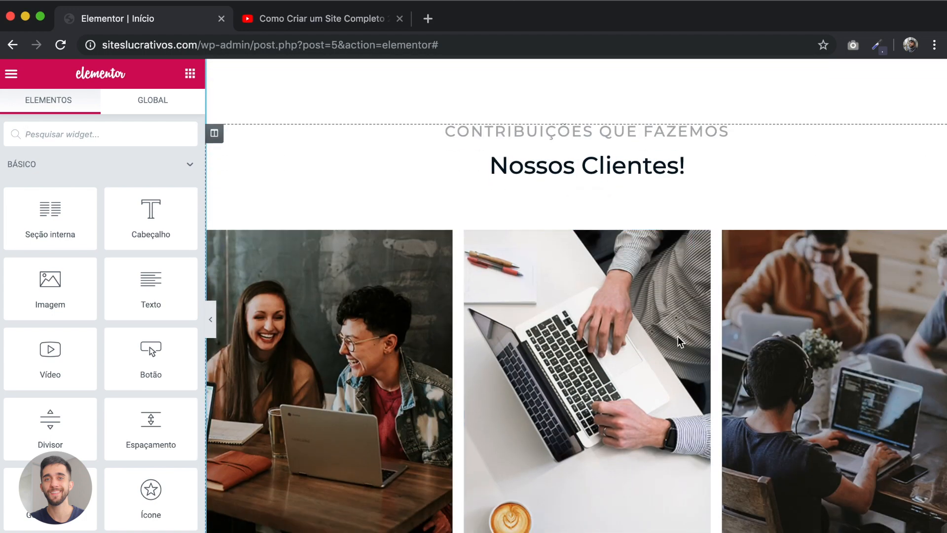
scroll(677, 336, "down", 3)
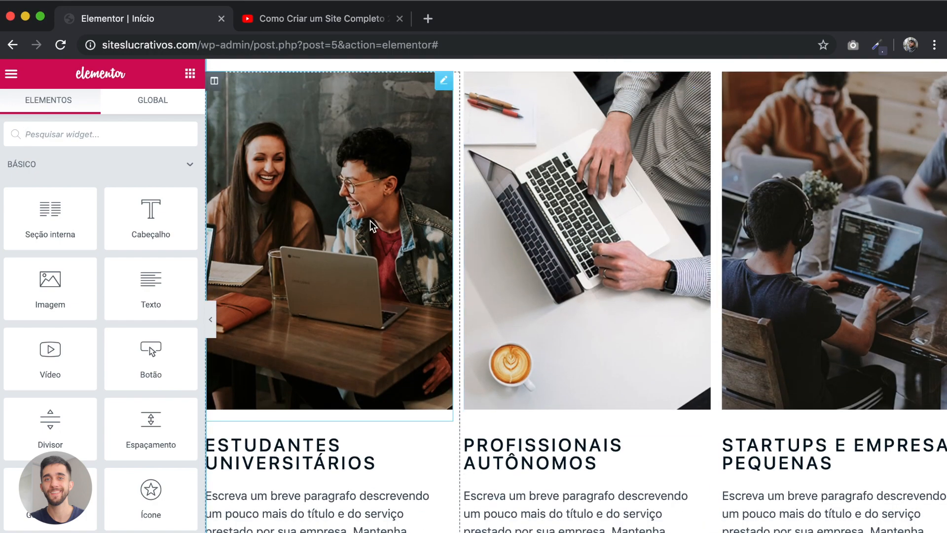
scroll(327, 323, "down", 1)
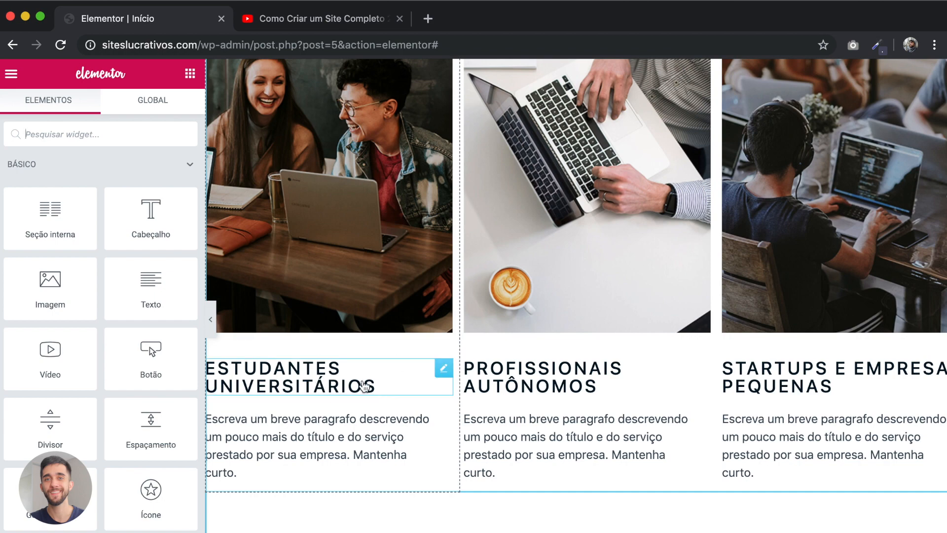
scroll(355, 210, "up", 2)
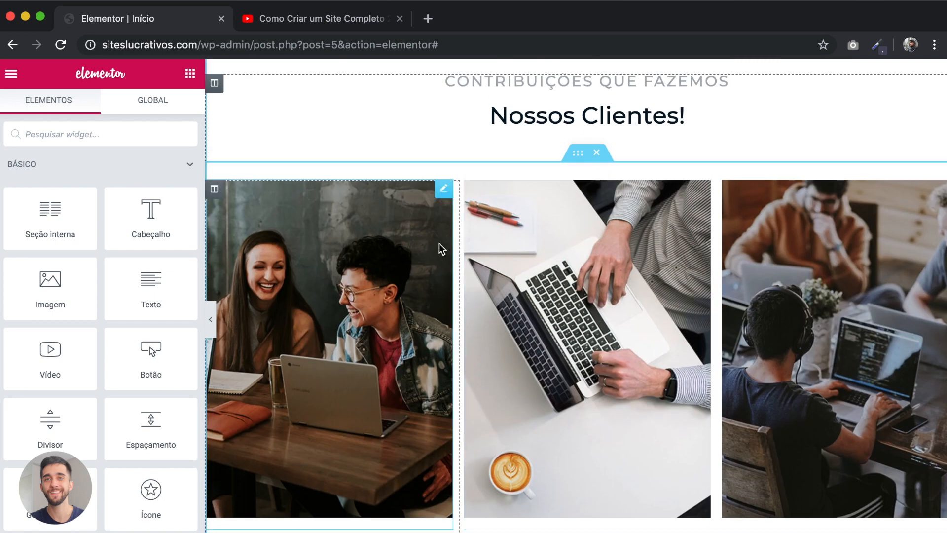
scroll(439, 244, "down", 4)
scroll(562, 385, "down", 2)
scroll(548, 407, "down", 3)
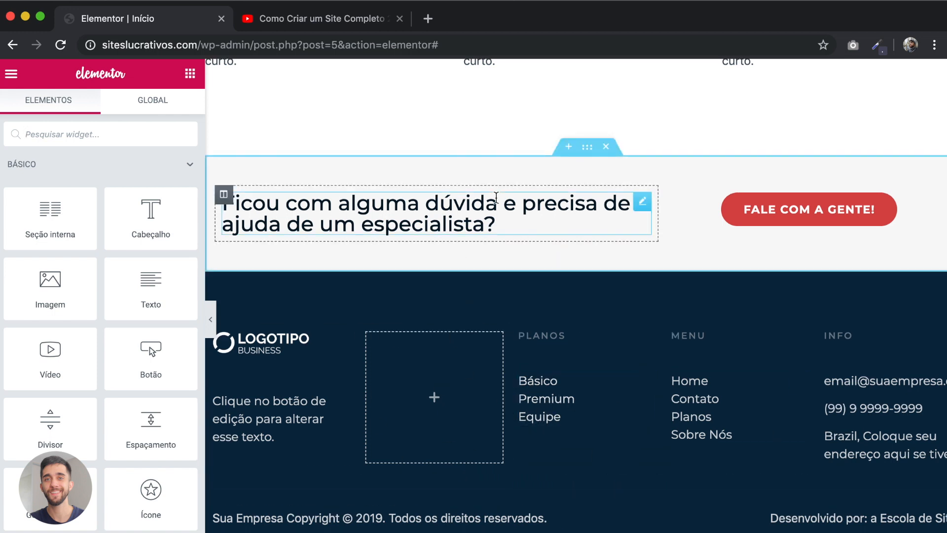
scroll(523, 275, "up", 15)
scroll(523, 275, "up", 10)
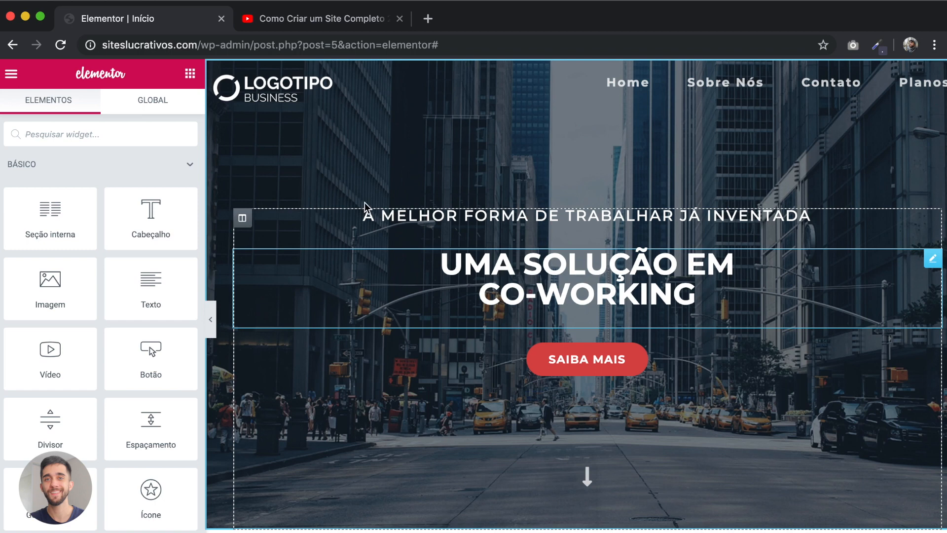
- Open the WordPress dashboard in a separate browser tab and go to the reading settings (Leitura)
left_click(11, 76)
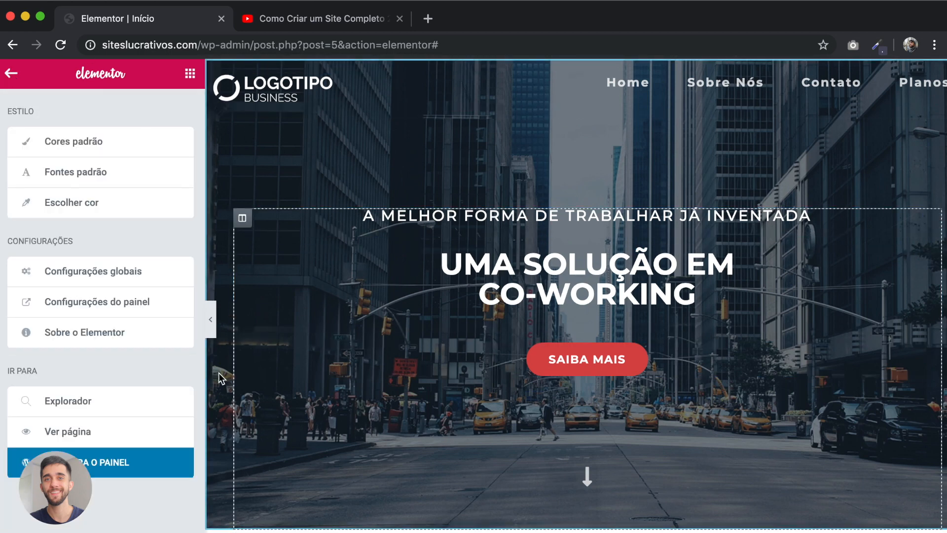
right_click(89, 460)
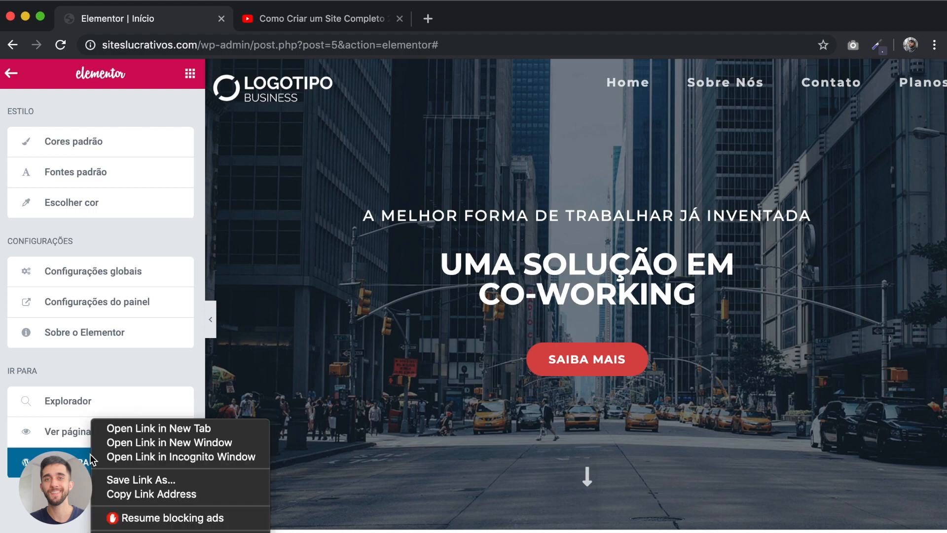
left_click(127, 430)
left_click(342, 19)
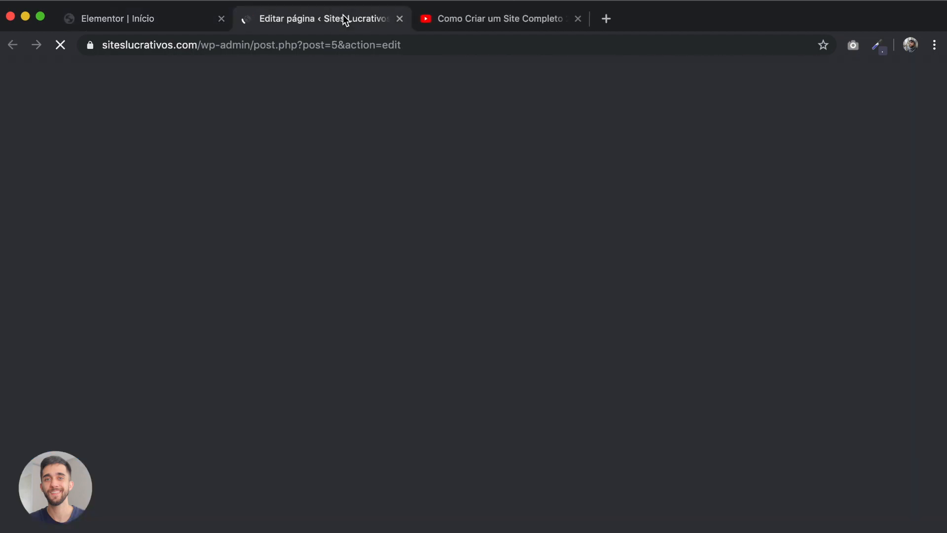
left_click(142, 20)
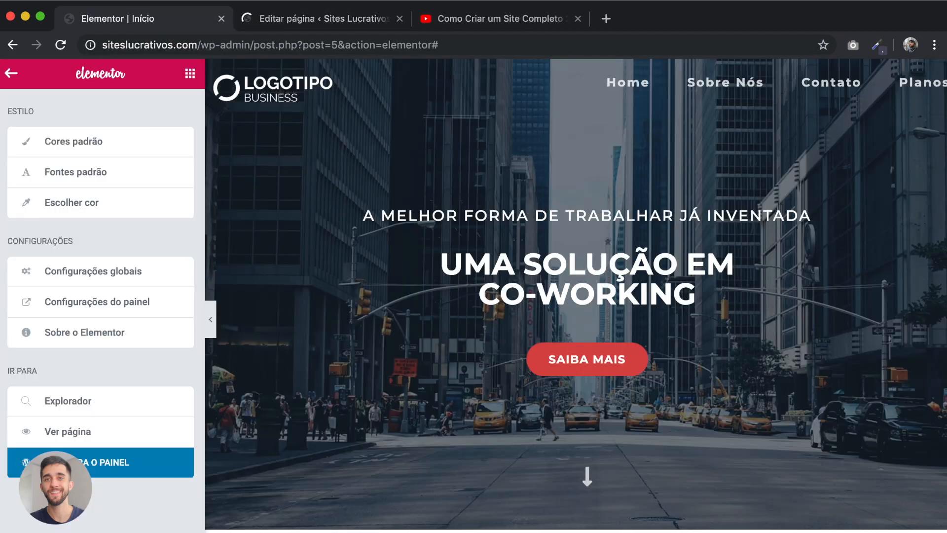
left_click(319, 17)
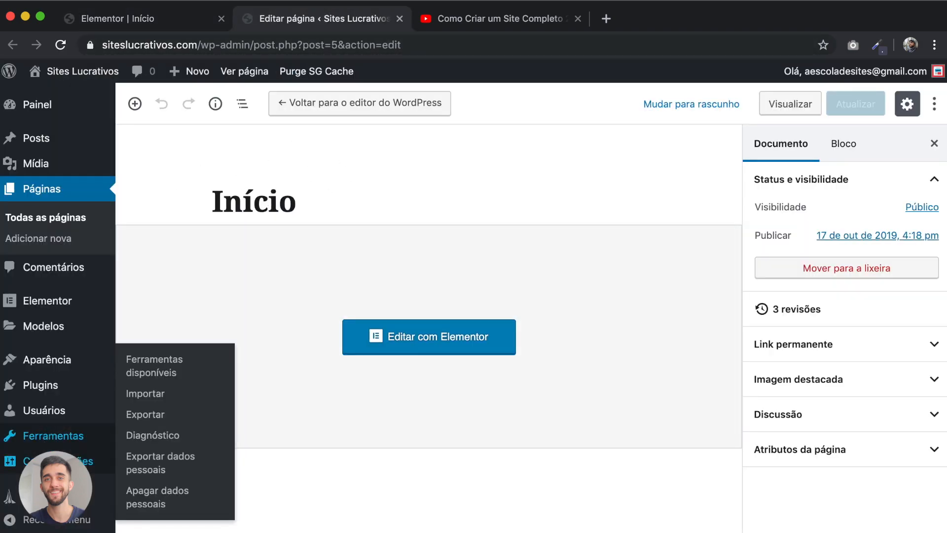
mouse_move(99, 460)
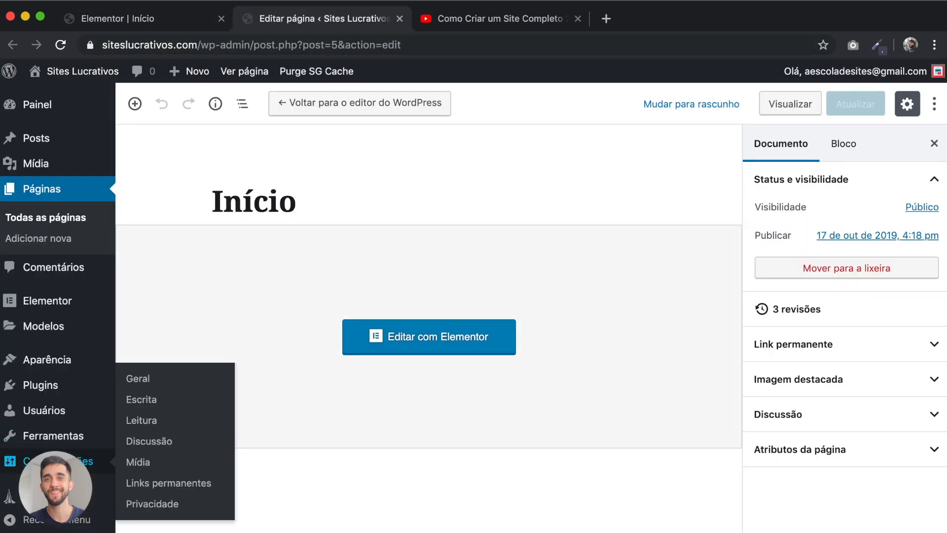
left_click(143, 421)
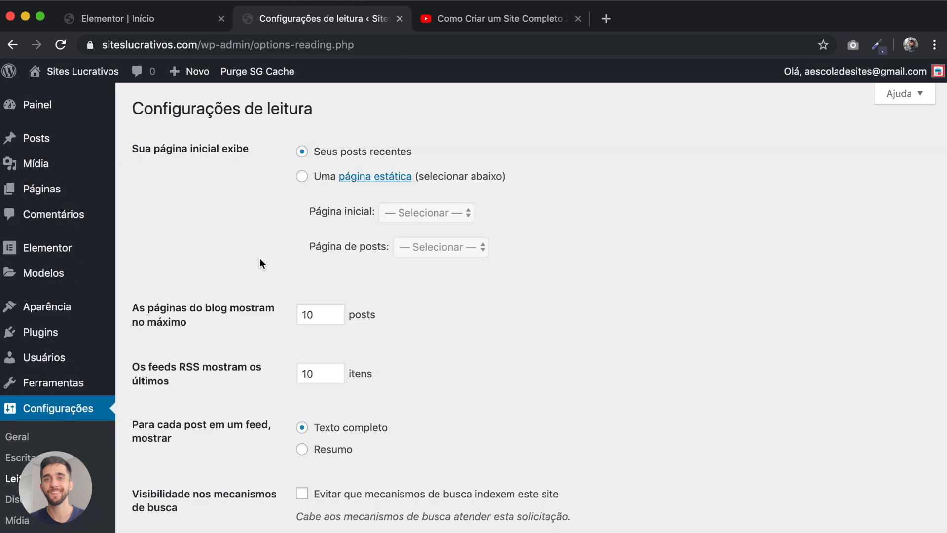
- Make the site's front page a static page, choose Início as the Página inicial, and save the reading settings
left_click_drag(216, 154, 258, 150)
left_click(259, 151)
left_click(304, 178)
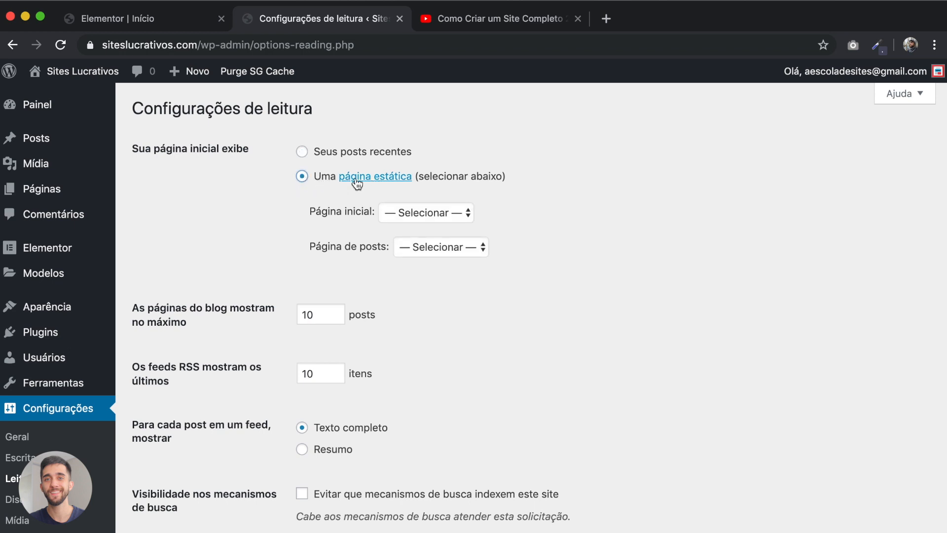
left_click(421, 212)
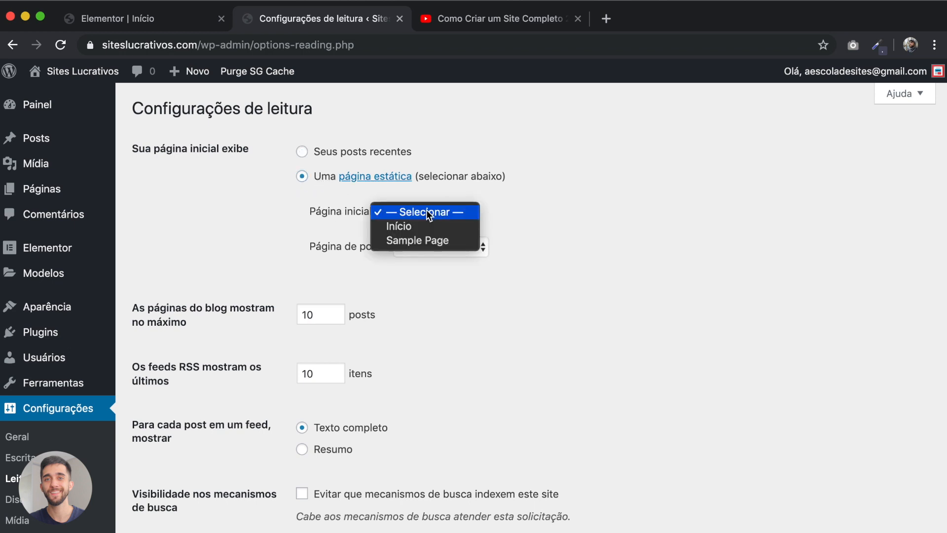
left_click(414, 227)
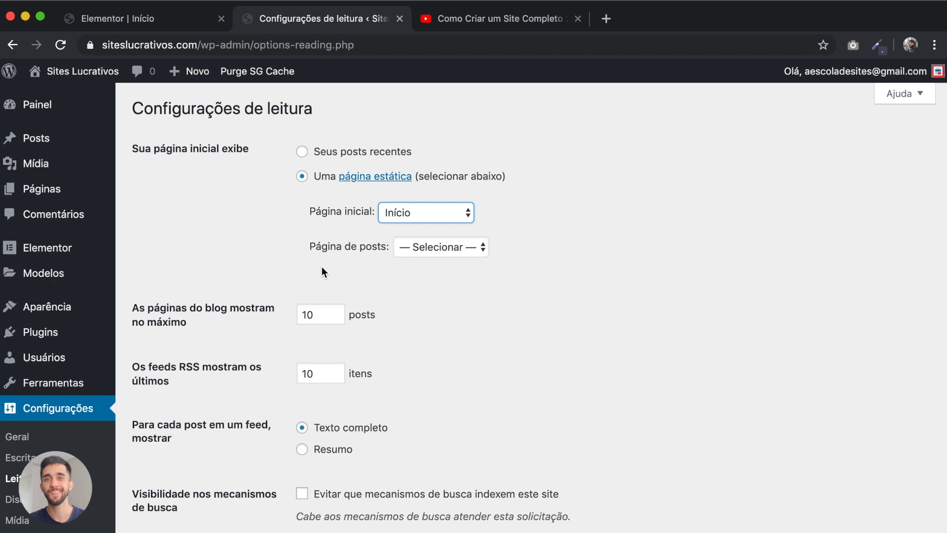
left_click(143, 18)
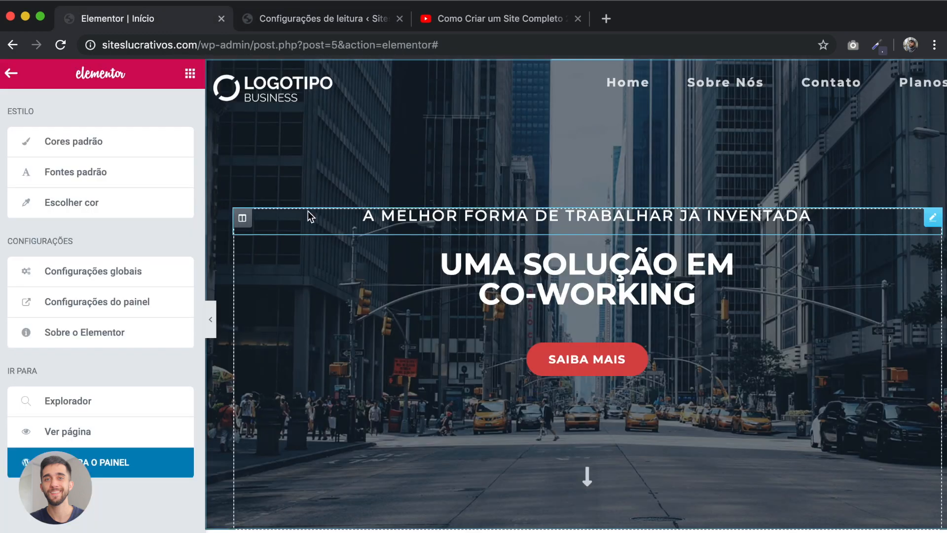
left_click(309, 27)
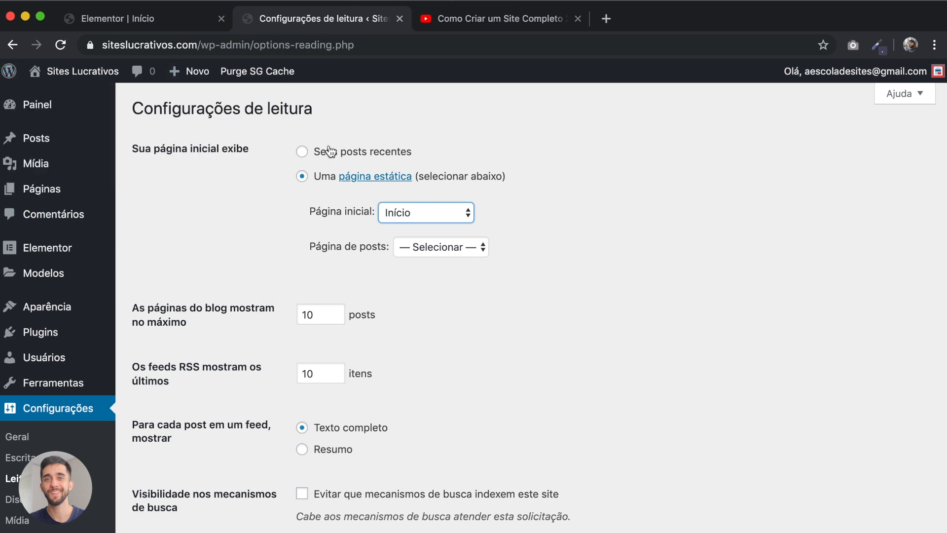
scroll(280, 217, "down", 3)
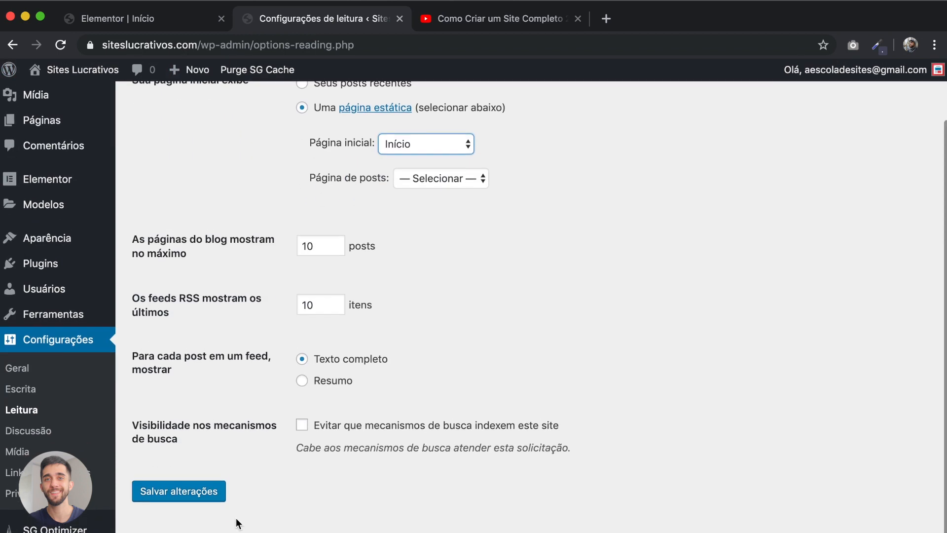
left_click(182, 493)
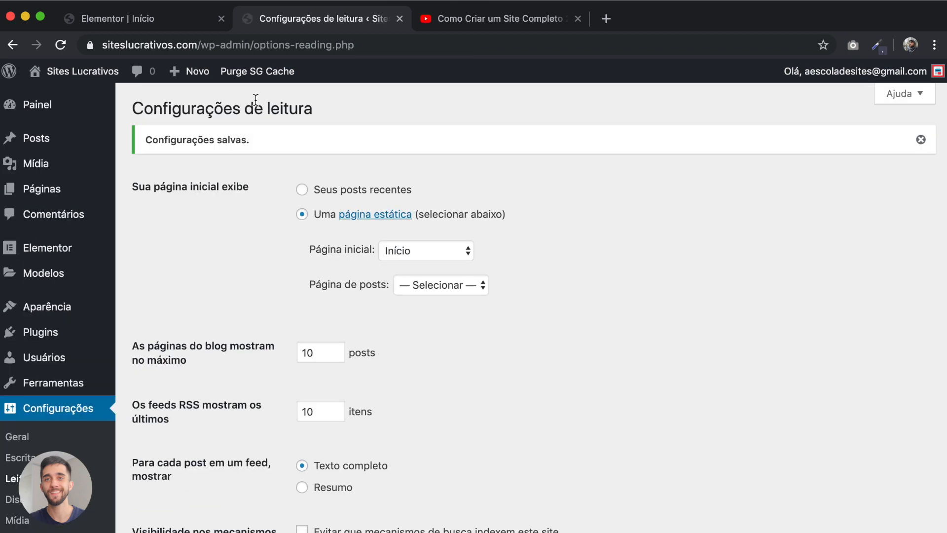
left_click_drag(203, 47, 585, 51)
key("BackSpace")
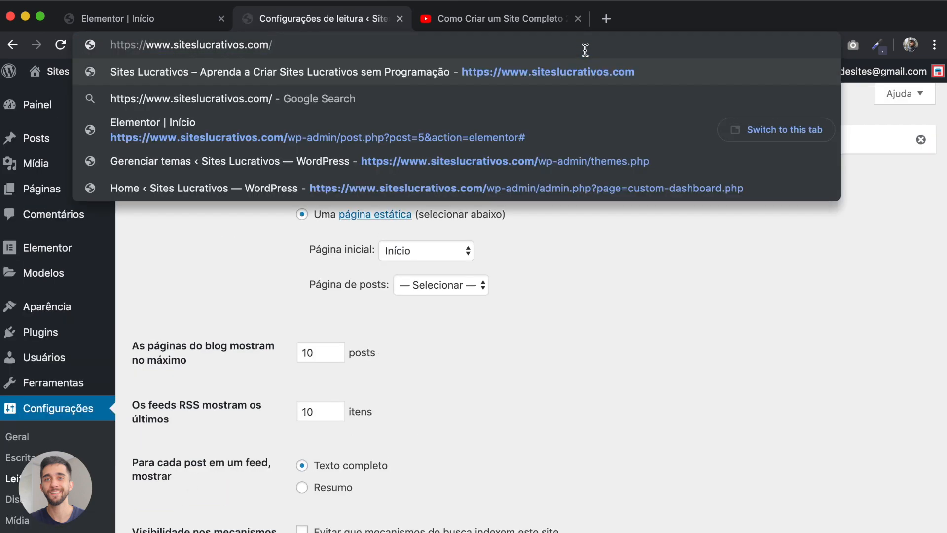
key("Return")
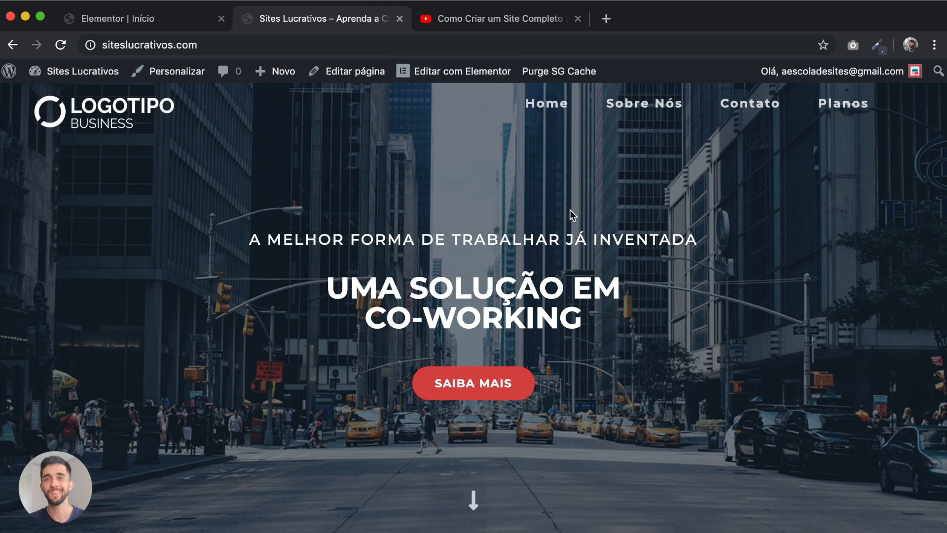
scroll(571, 215, "down", 1)
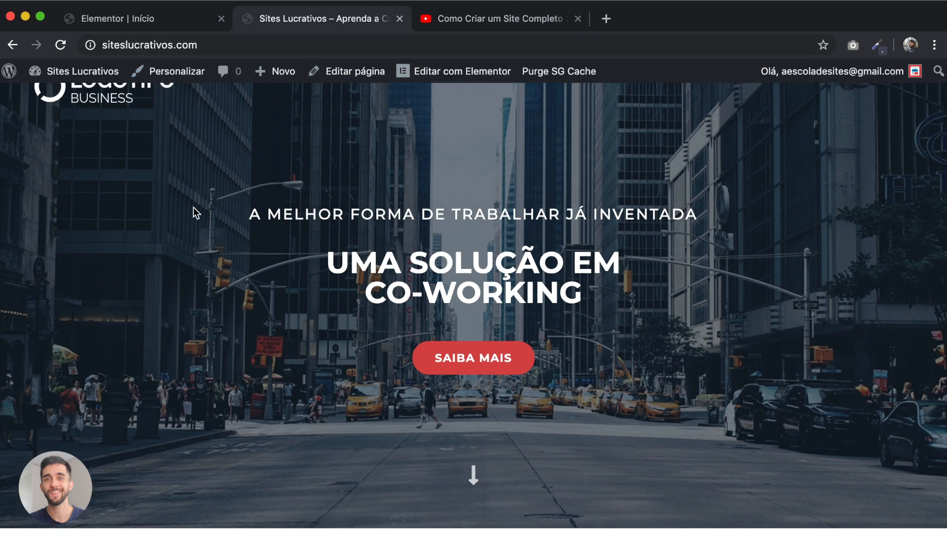
- Examine the live home page from the hero banner through Sobre Nós, the plans and the clients to the footer, and return to the hero
scroll(194, 212, "down", 10)
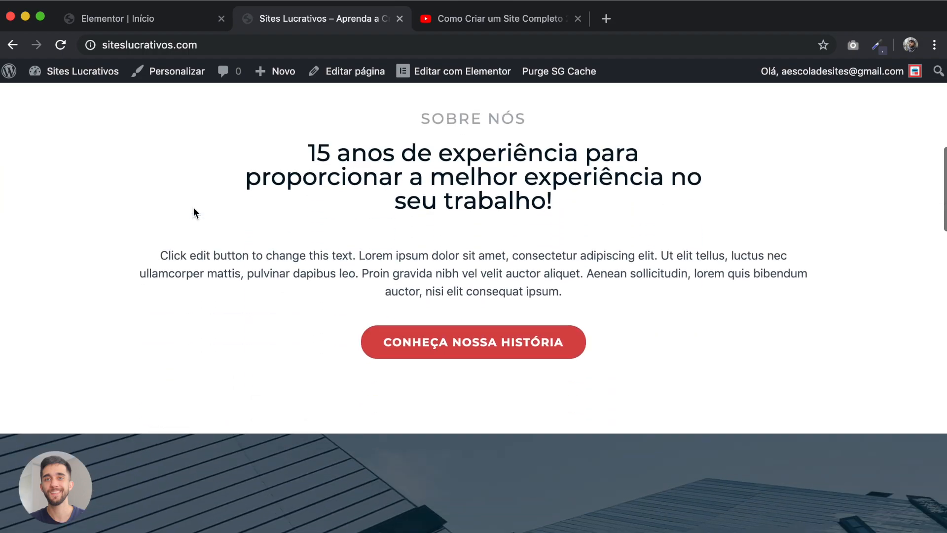
scroll(194, 213, "down", 6)
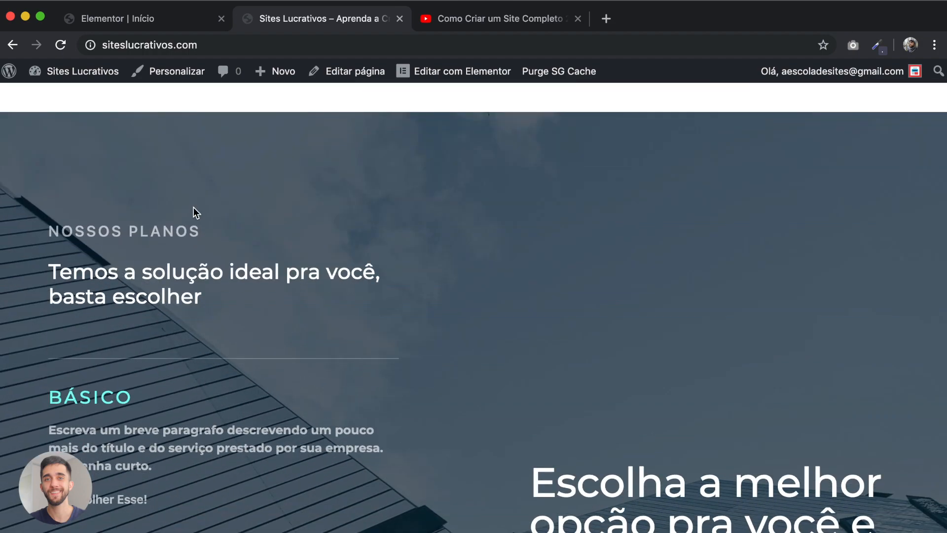
scroll(194, 207, "down", 5)
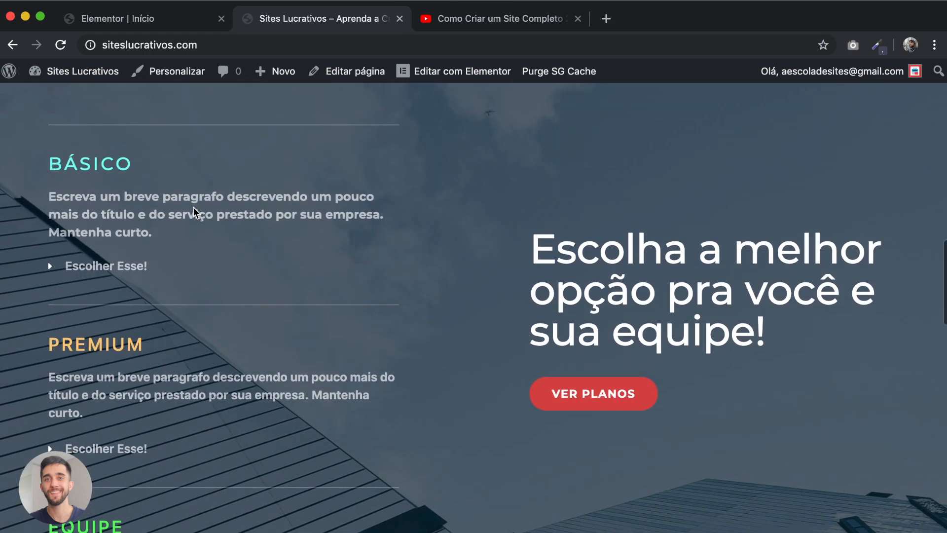
scroll(194, 212, "down", 3)
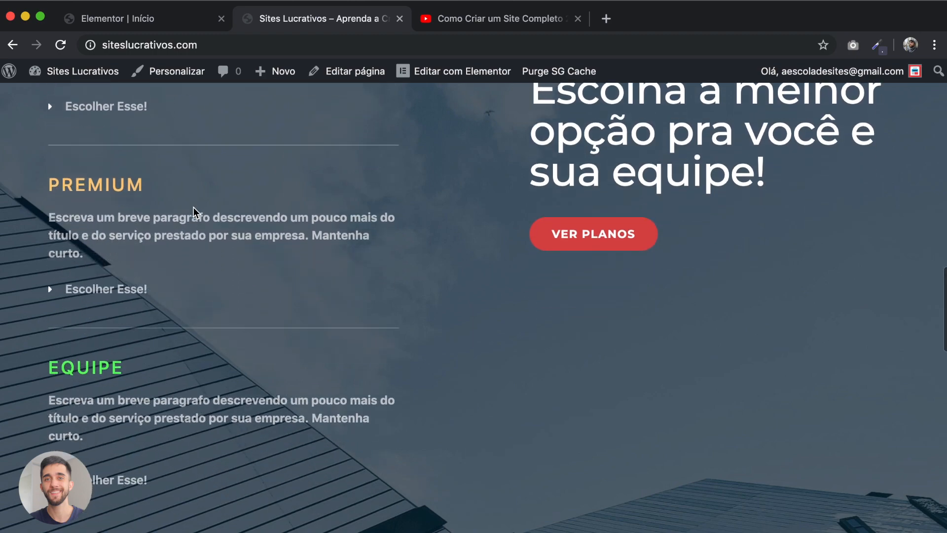
scroll(193, 212, "down", 8)
scroll(192, 210, "down", 2)
scroll(192, 210, "down", 10)
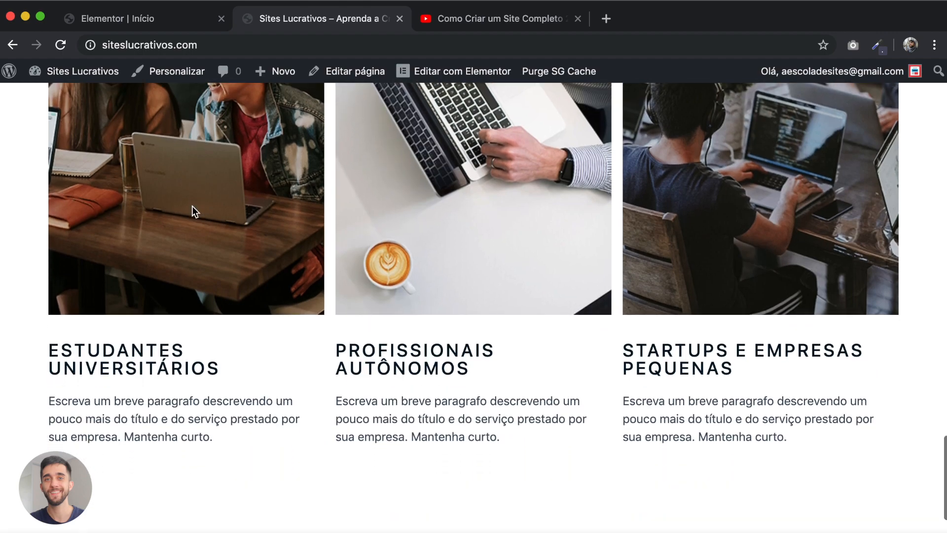
scroll(192, 207, "down", 7)
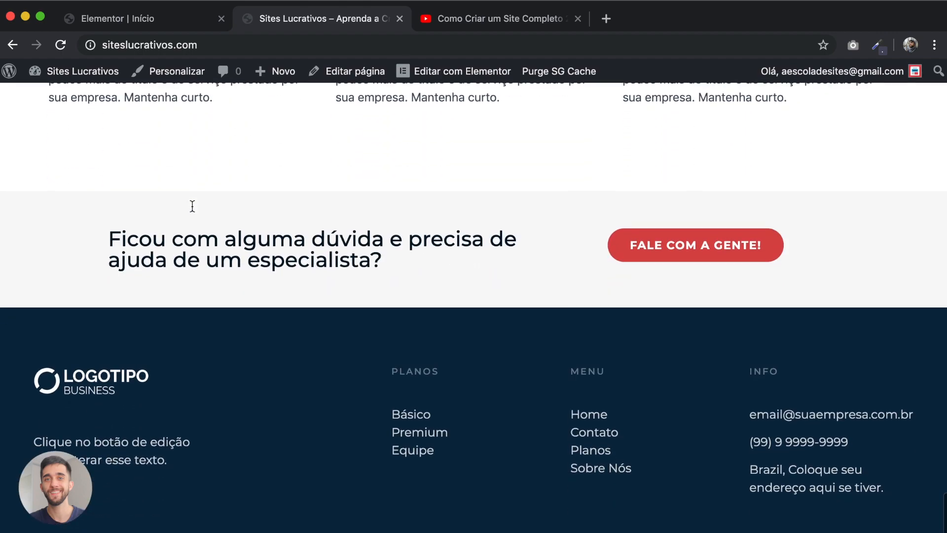
scroll(376, 297, "up", 15)
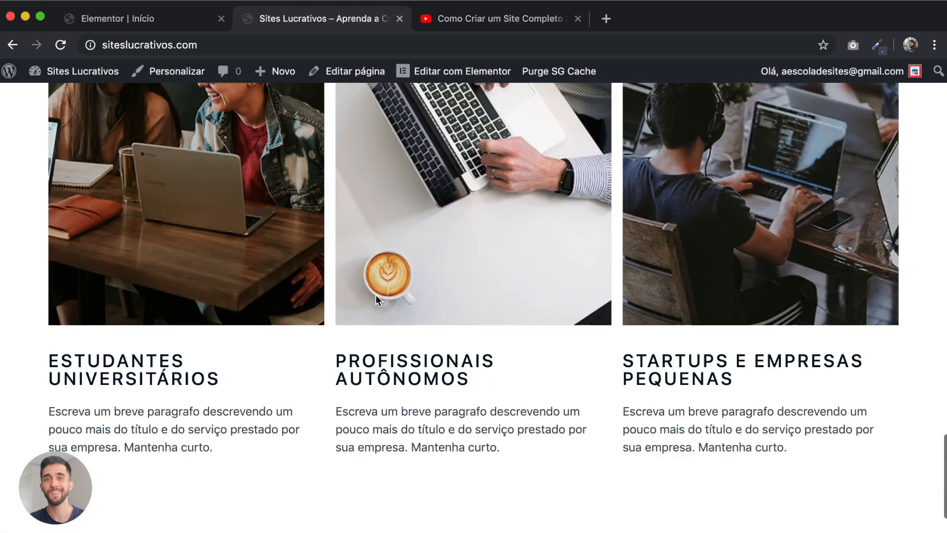
scroll(375, 294, "up", 10)
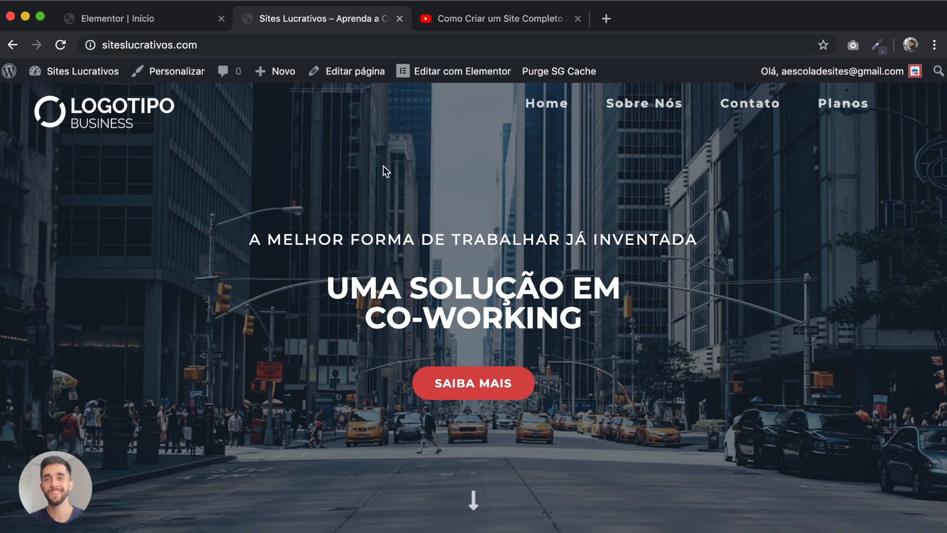
- Close the live site and YouTube browser tabs, and show the widget list in the Elementor editor for the Início page
left_click(399, 18)
left_click(399, 18)
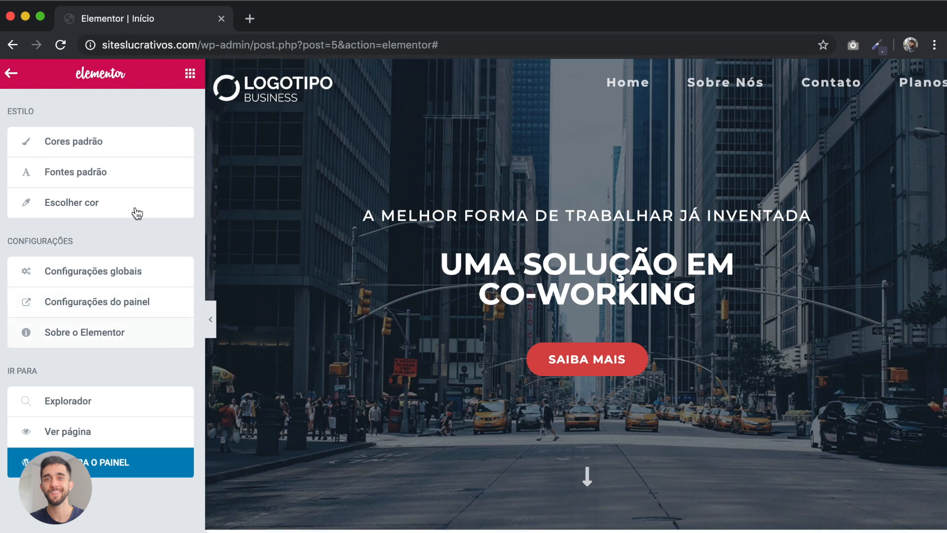
left_click(190, 75)
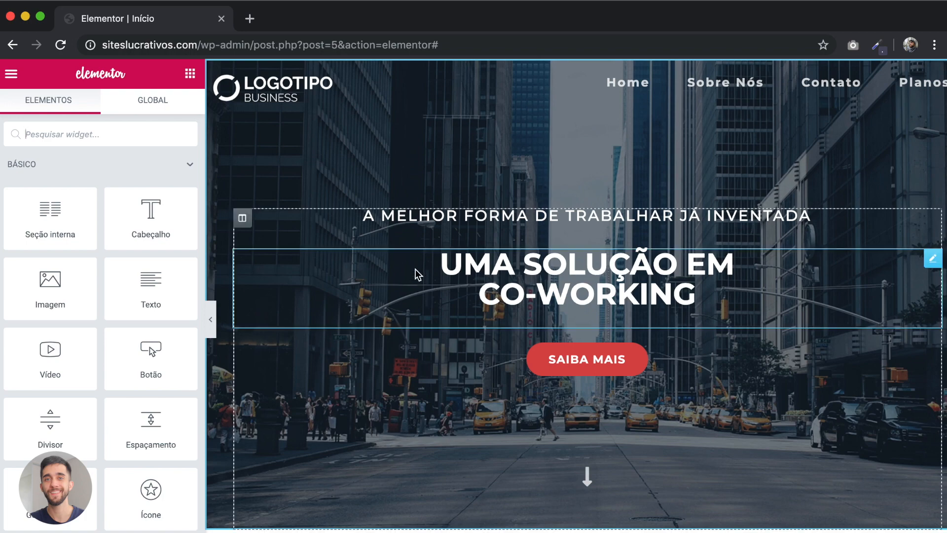
- Look over the page's sections in the editor, and view the settings of the header's logo column and of the whole header section
scroll(540, 293, "down", 5)
scroll(539, 301, "down", 20)
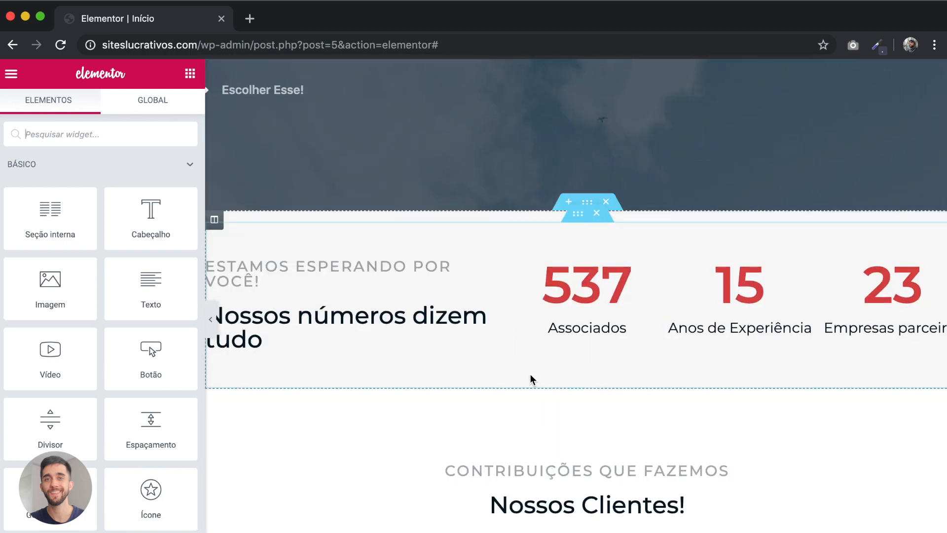
scroll(530, 381, "down", 4)
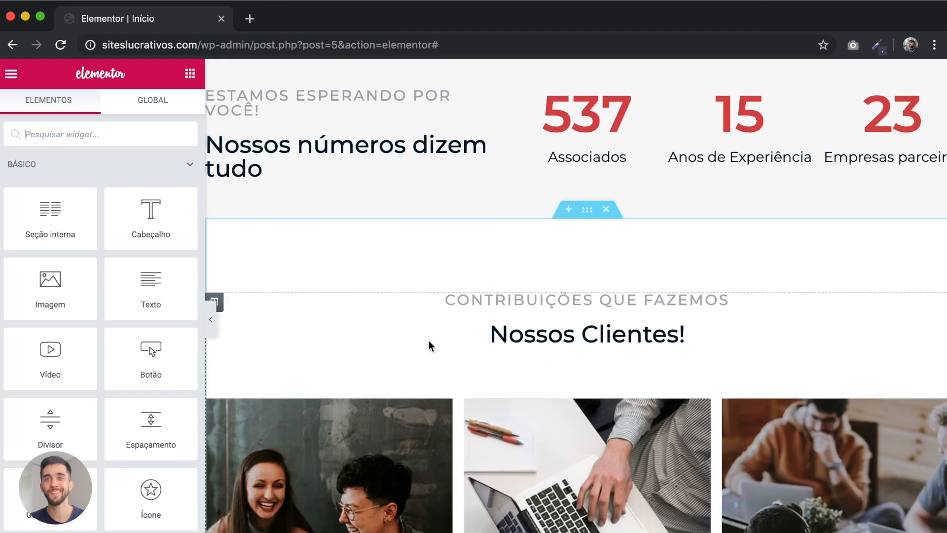
scroll(503, 241, "up", 15)
scroll(501, 237, "up", 12)
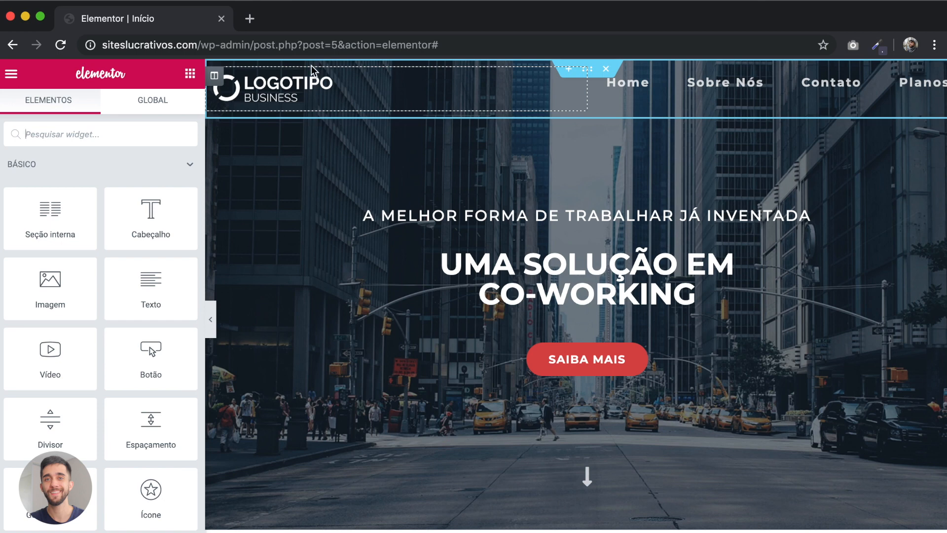
left_click(216, 77)
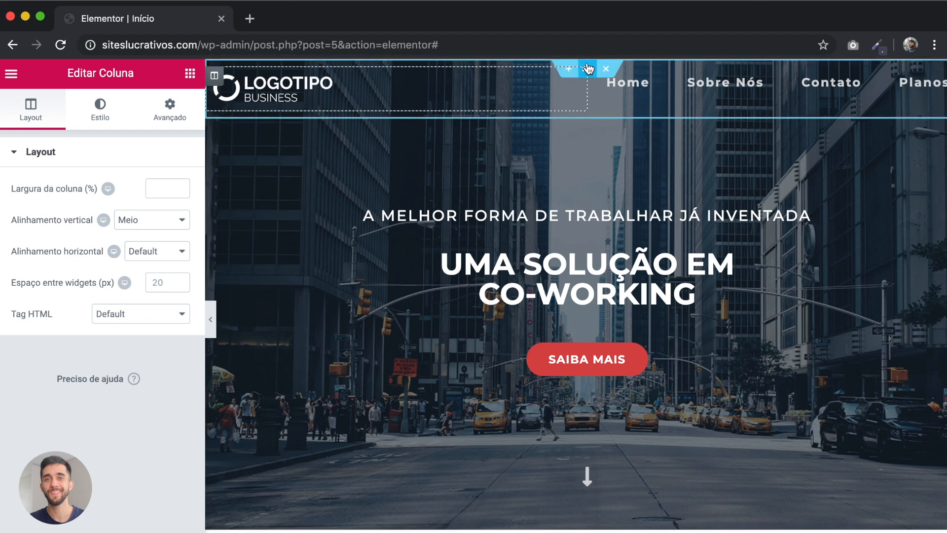
left_click(587, 68)
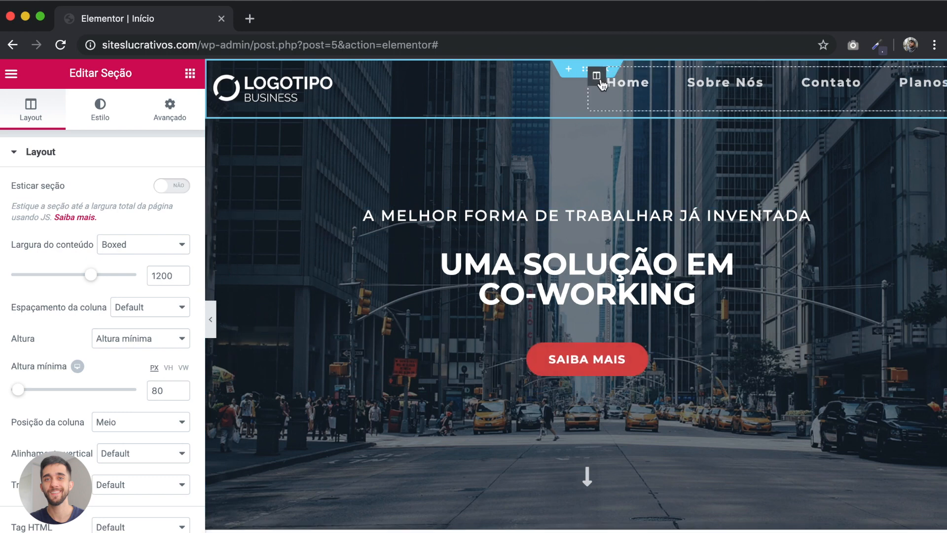
- Try duplicating the header's navigation menu column twice, and remove the duplicate columns
right_click(602, 84)
left_click(633, 115)
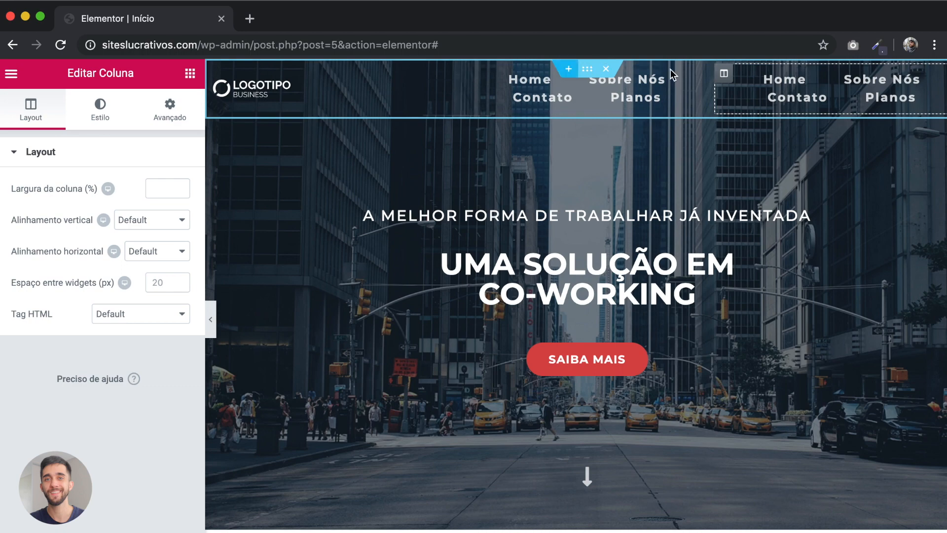
right_click(470, 74)
left_click(499, 104)
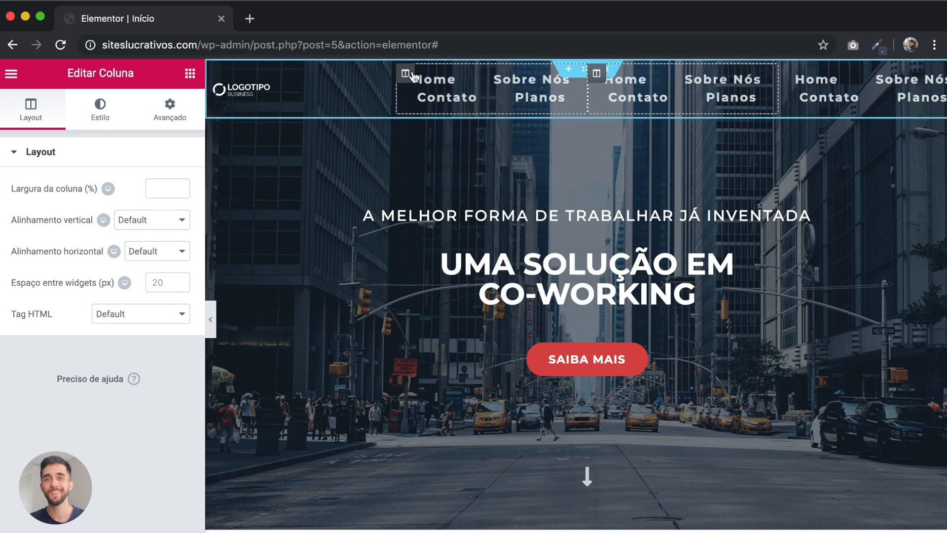
right_click(413, 76)
left_click(473, 283)
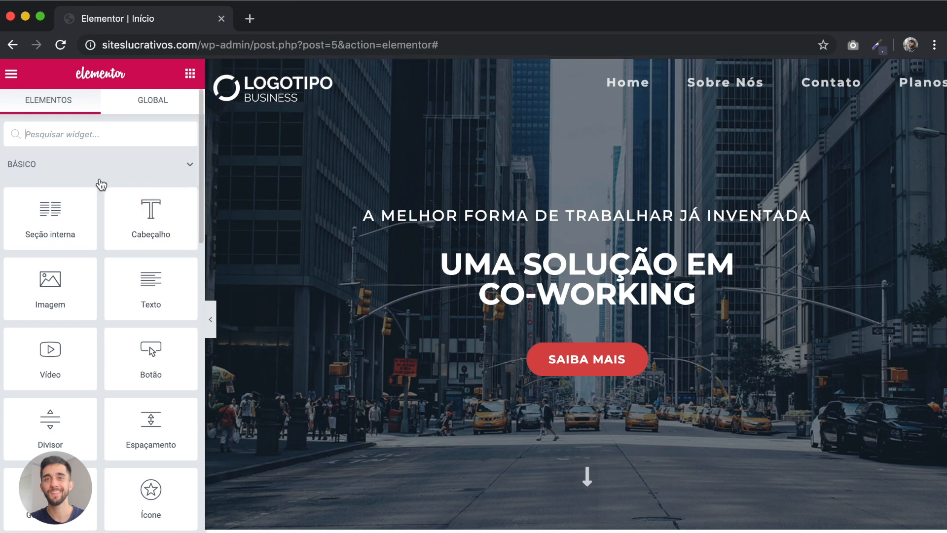
- Look through the available widgets from the Básico category through Geral down to WordPress
scroll(99, 345, "down", 6)
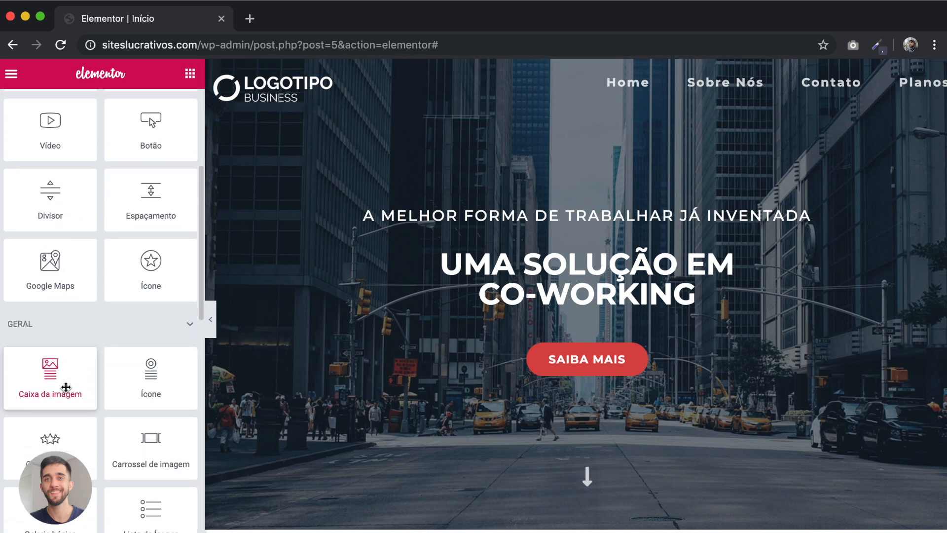
scroll(52, 367, "down", 7)
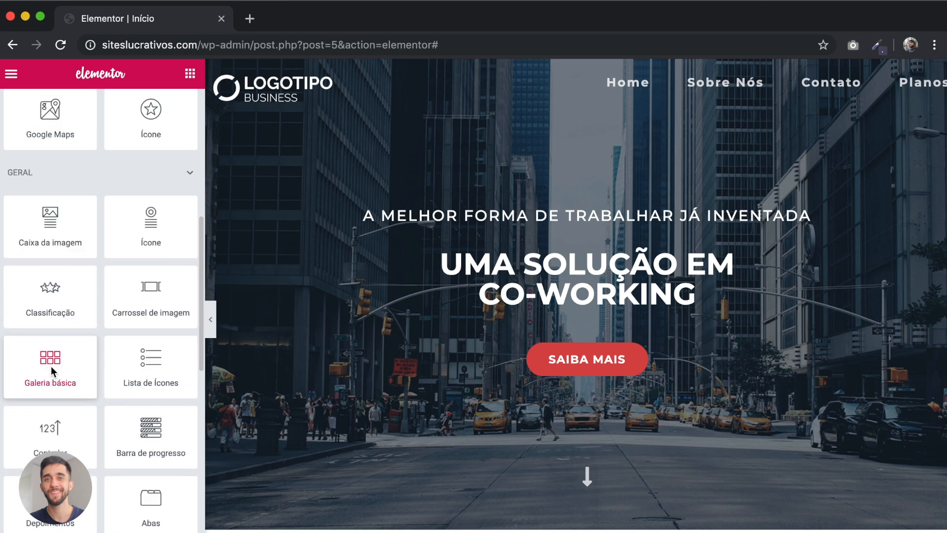
scroll(52, 367, "down", 4)
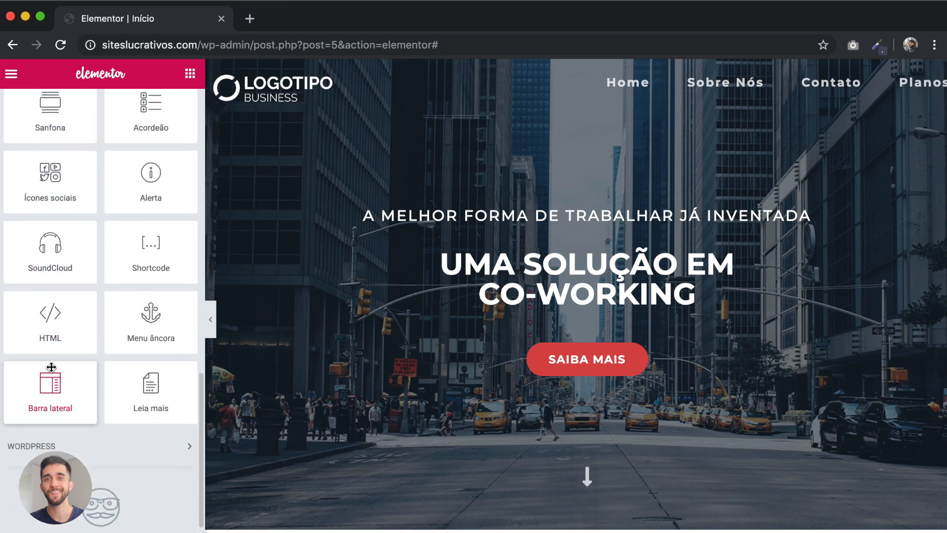
scroll(51, 367, "up", 5)
scroll(51, 368, "up", 12)
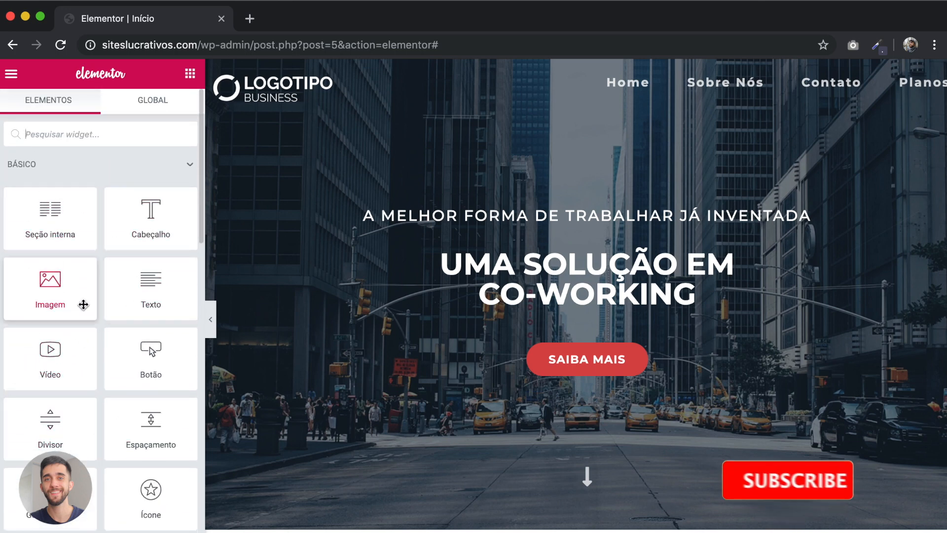
- Collapse the Básico and Geral widget categories, and expand both again
left_click(191, 165)
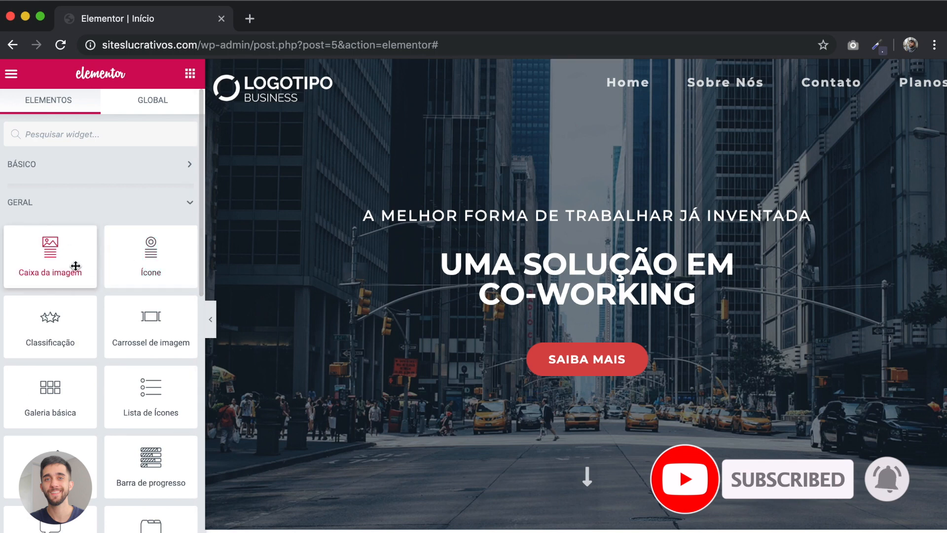
left_click(190, 203)
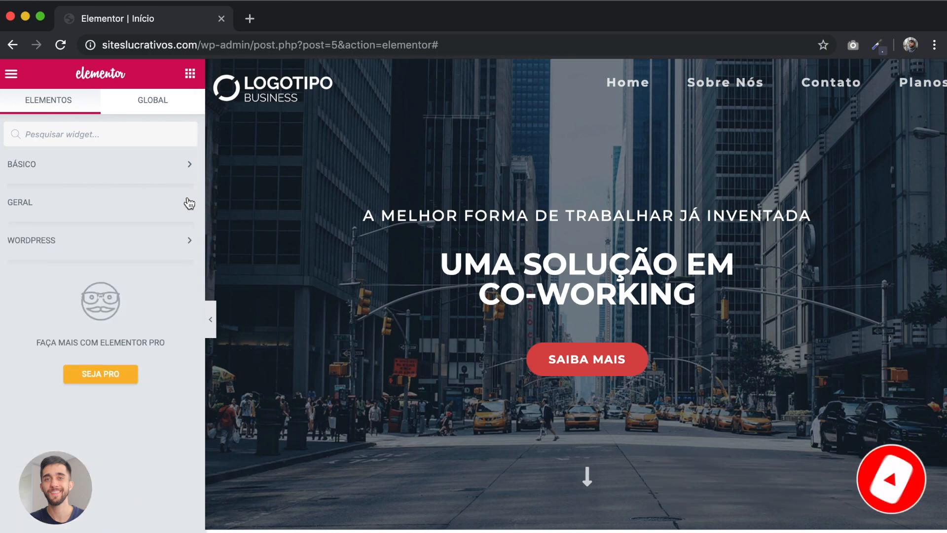
left_click(188, 203)
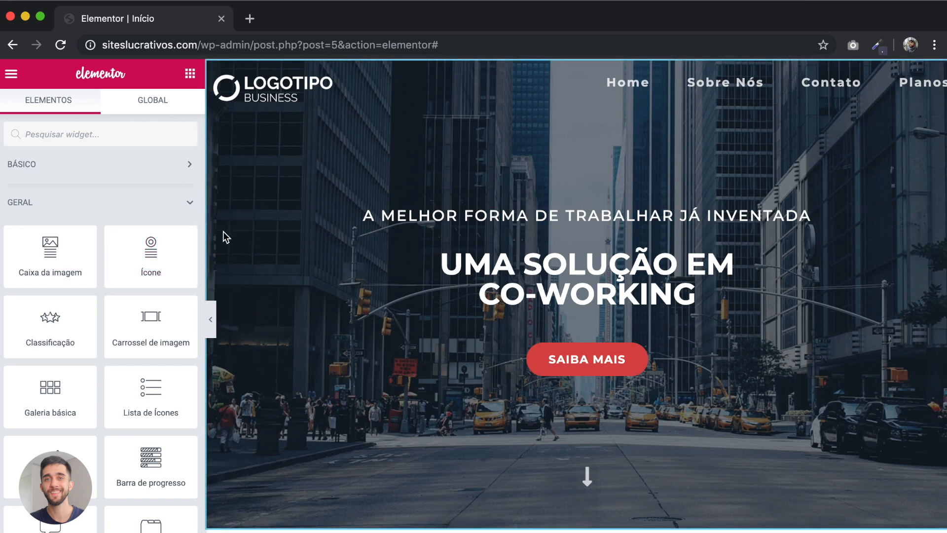
left_click(189, 167)
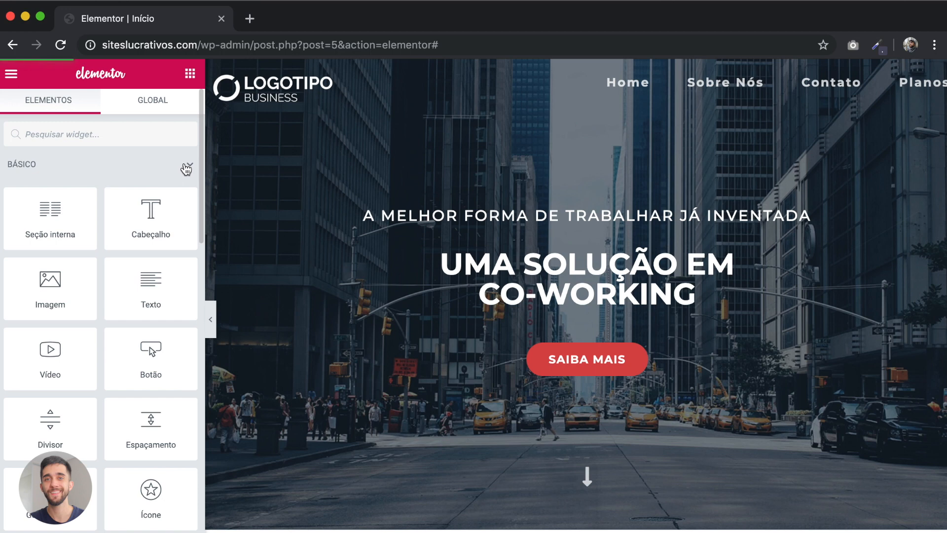
- Examine the individual widgets on offer, including Ícones sociais, Lista de Ícones, Barra de progresso, Carrossel de imagem and Divisor
scroll(100, 309, "down", 3)
scroll(100, 305, "down", 7)
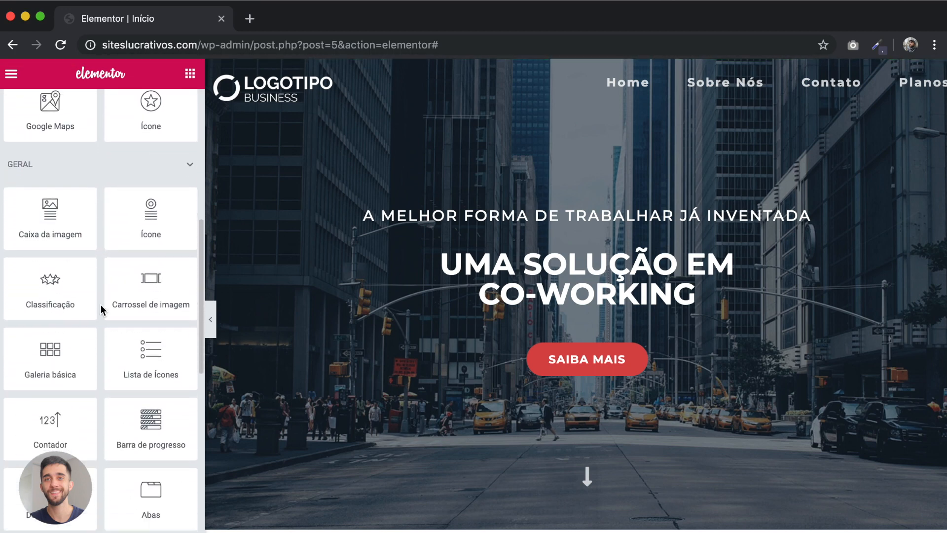
scroll(102, 310, "down", 5)
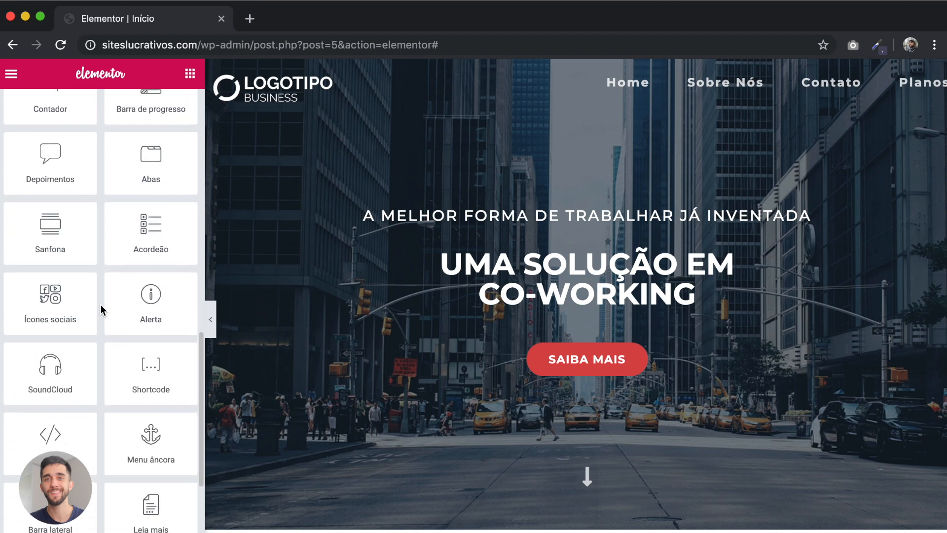
scroll(101, 309, "down", 1)
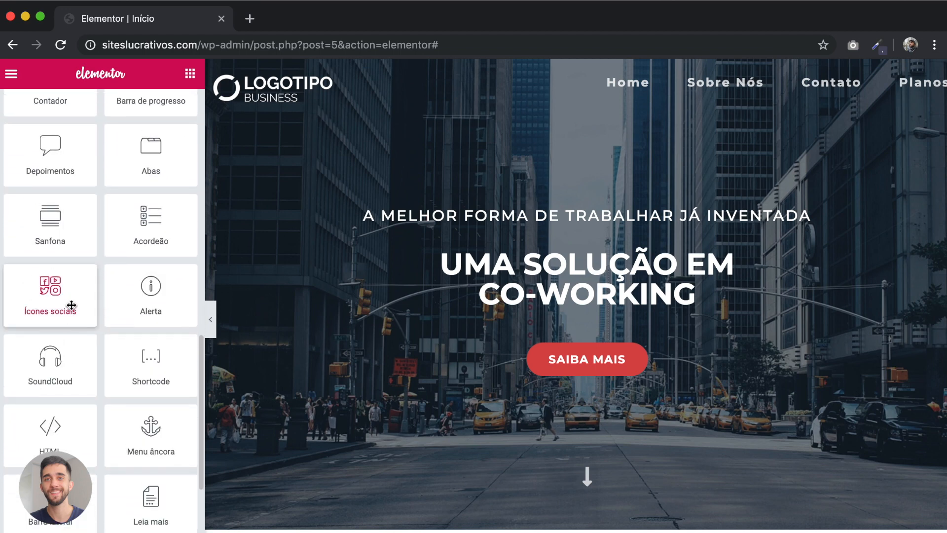
scroll(74, 306, "up", 3)
scroll(74, 296, "up", 1)
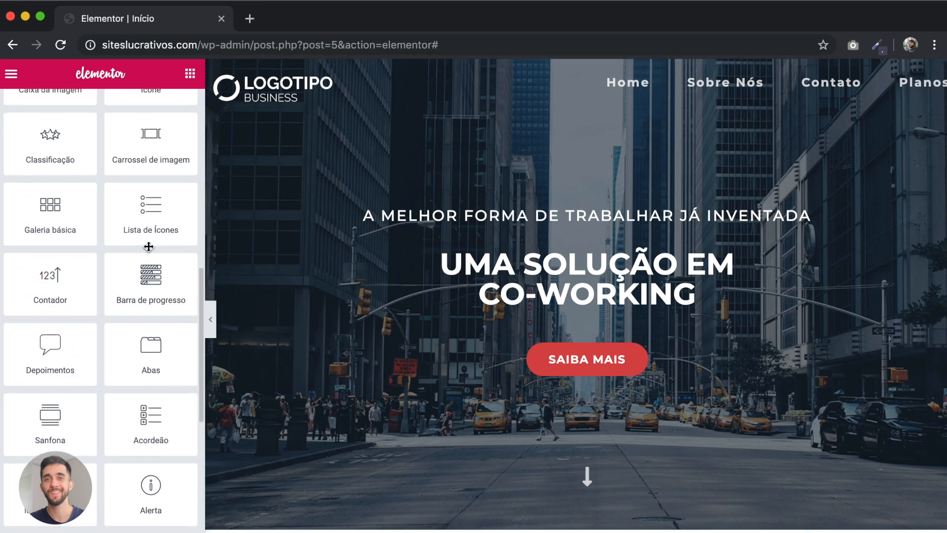
scroll(148, 247, "up", 1)
scroll(143, 238, "up", 2)
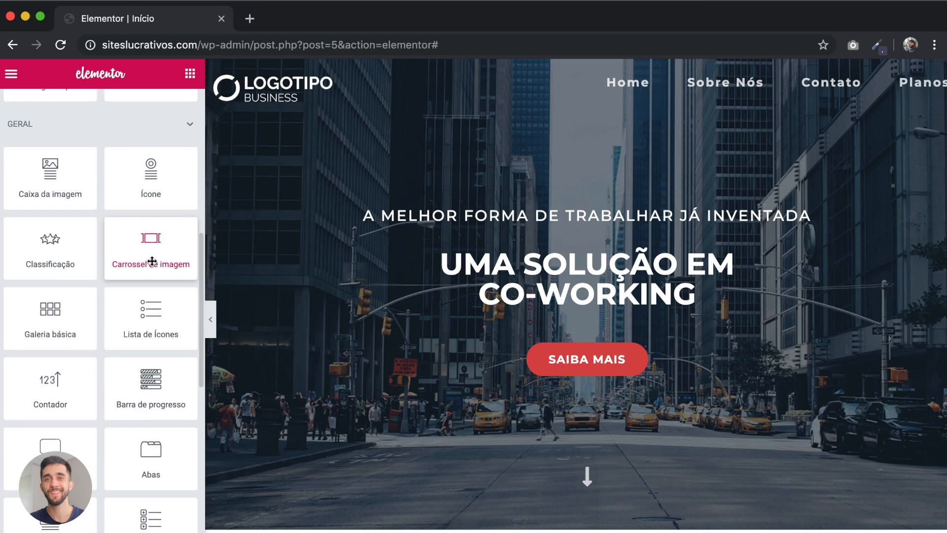
scroll(87, 241, "up", 6)
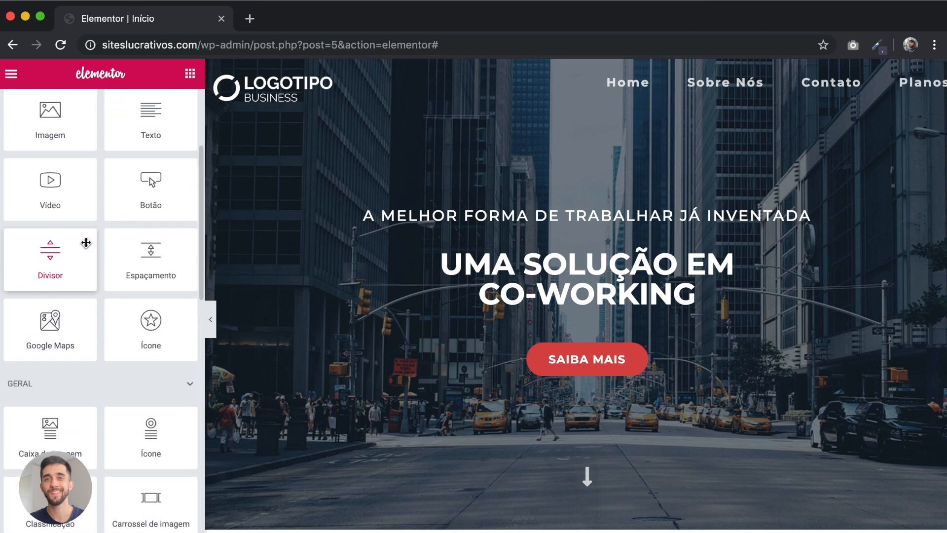
scroll(139, 268, "up", 3)
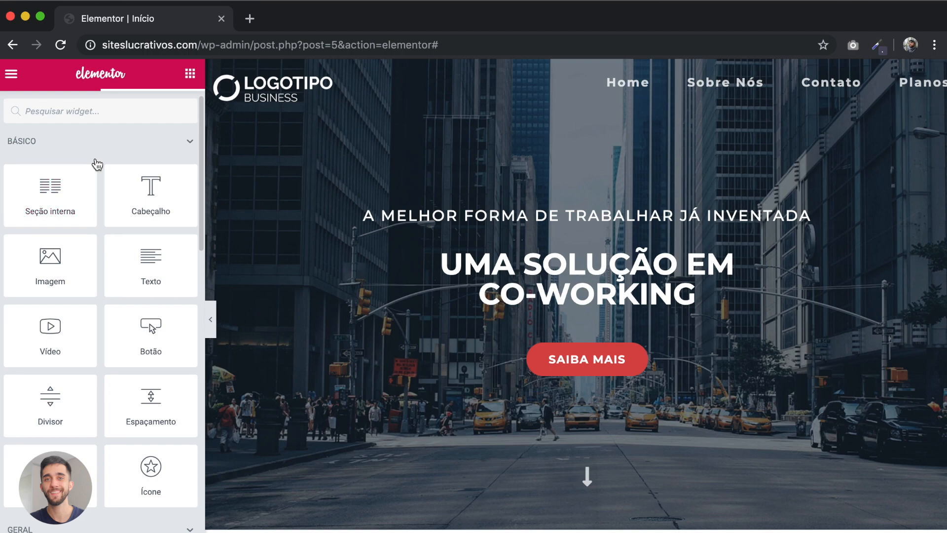
- Add a Cabeçalho widget between the hero's main title and the SAIBA MAIS button, and align its text to the center
scroll(96, 163, "up", 1)
left_click_drag(147, 222, 497, 241)
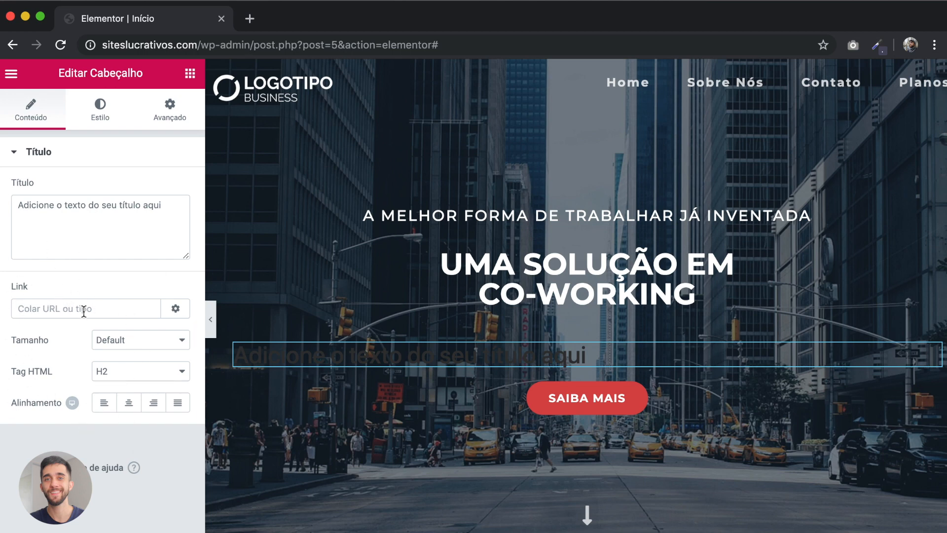
left_click(129, 402)
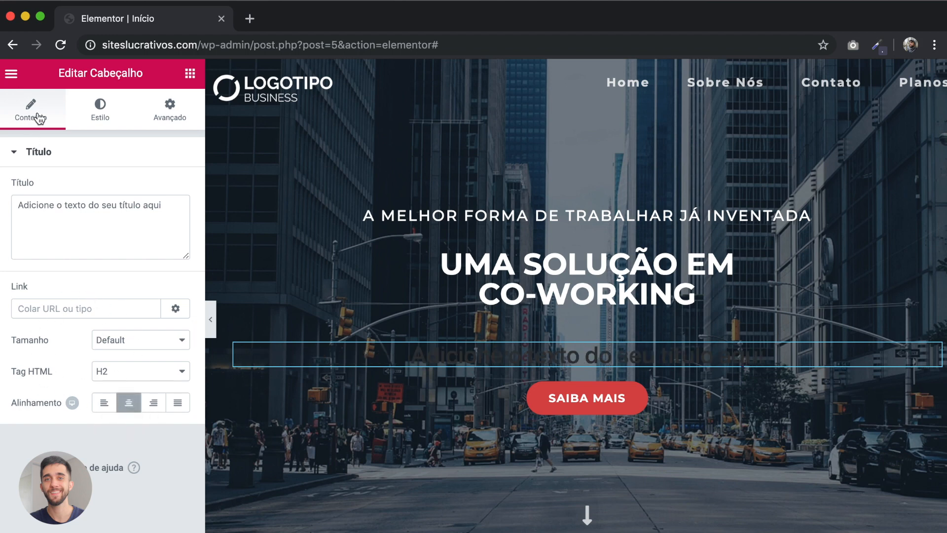
- Try light grey and green as the new heading's text color, and set it to white #ffffff
left_click(114, 119)
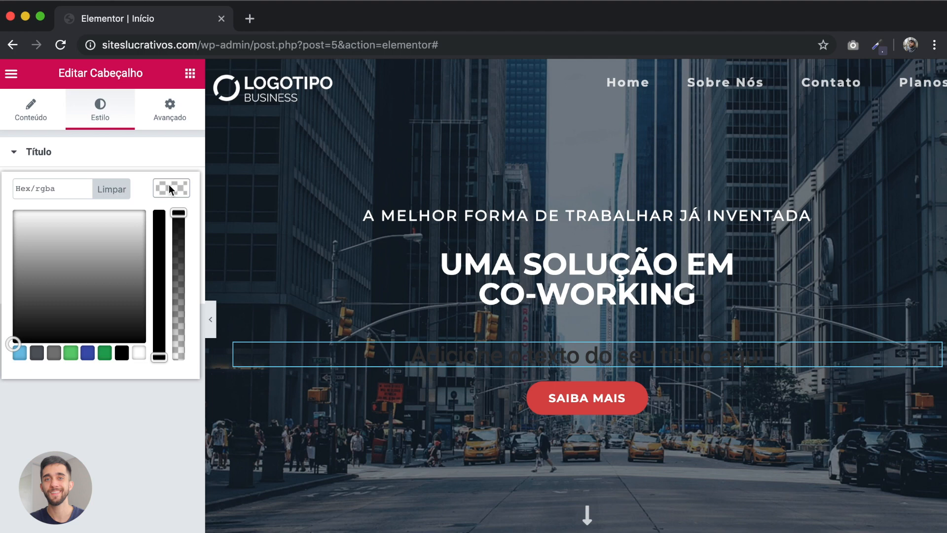
mouse_move(99, 295)
left_mouse_down()
mouse_move(112, 273)
mouse_move(42, 214)
mouse_move(121, 211)
mouse_move(120, 252)
mouse_move(38, 216)
left_mouse_up()
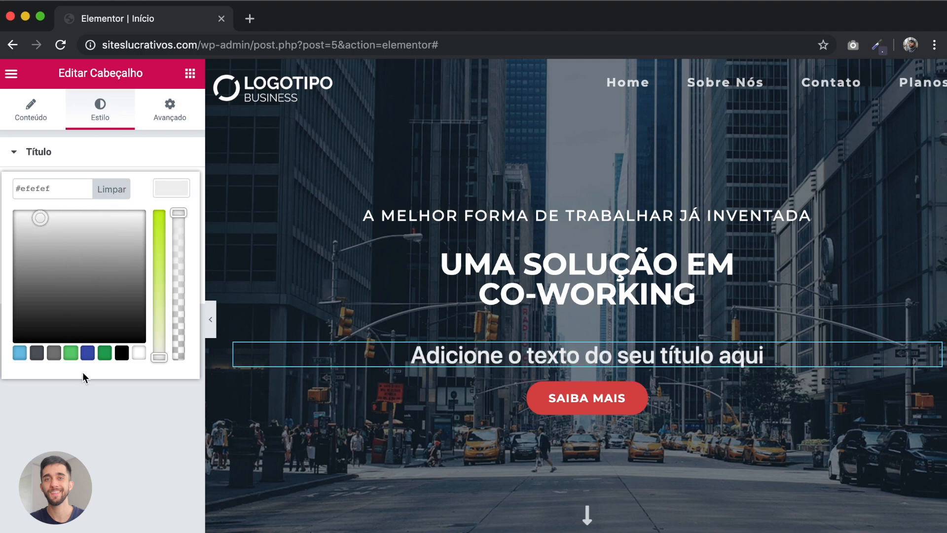
left_click(71, 353)
left_click_drag(60, 192, 26, 192)
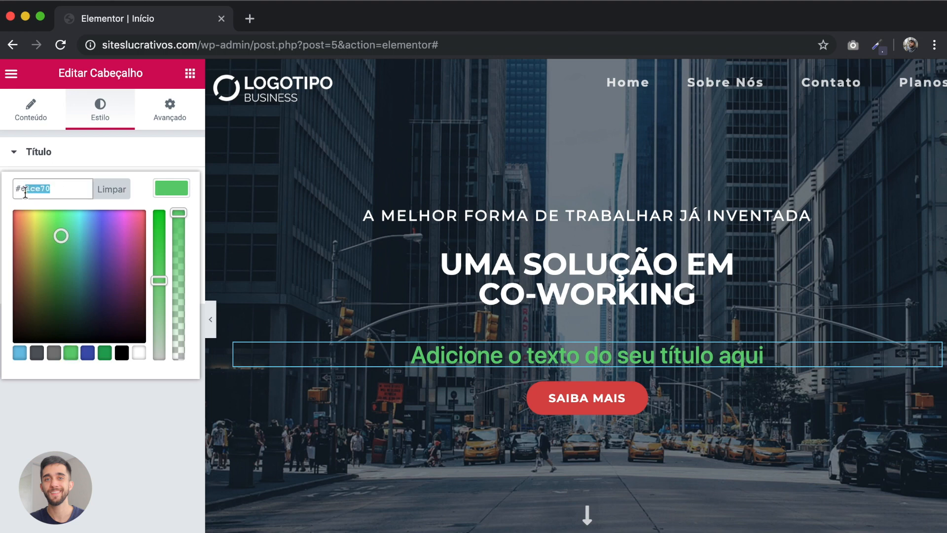
type("ffffff")
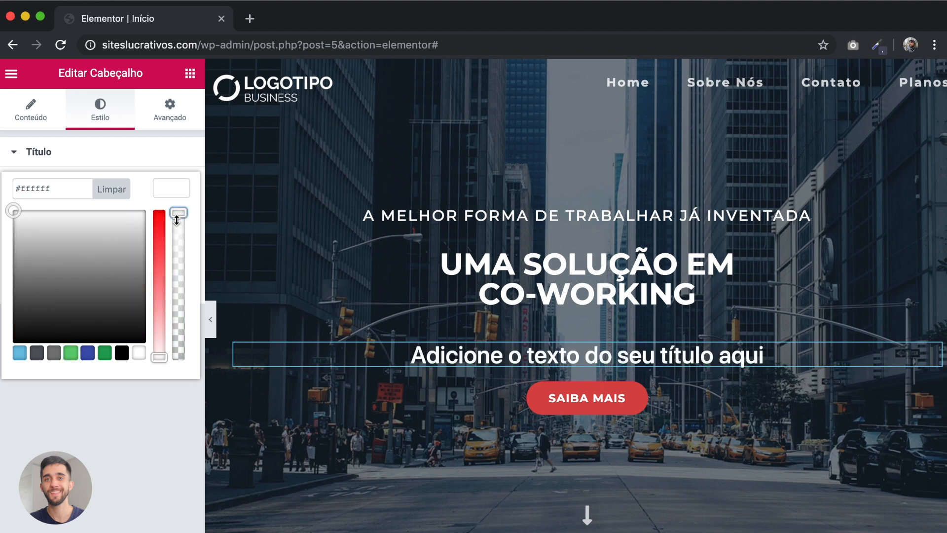
- Lower the opacity of the new heading's text color to about half, and raise it back to nearly full
left_click_drag(177, 219, 179, 285)
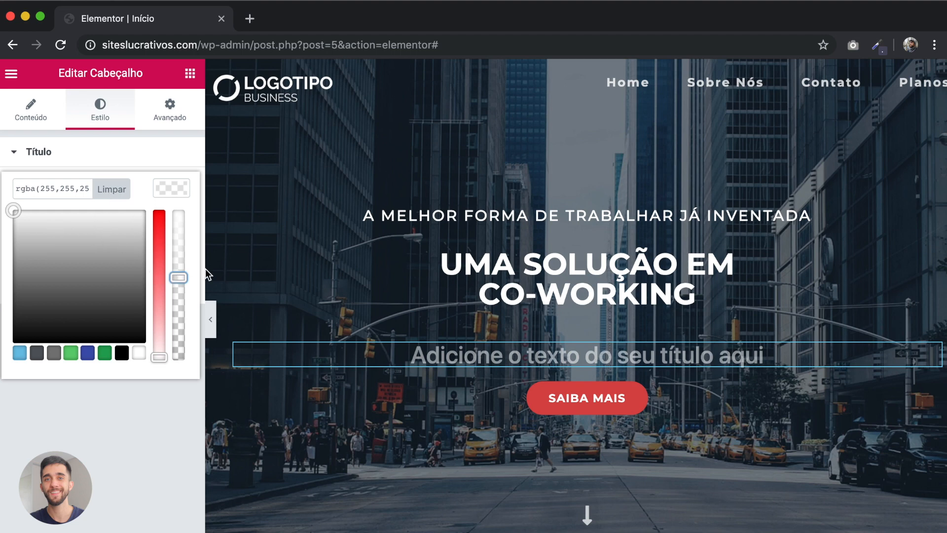
left_click_drag(178, 279, 179, 225)
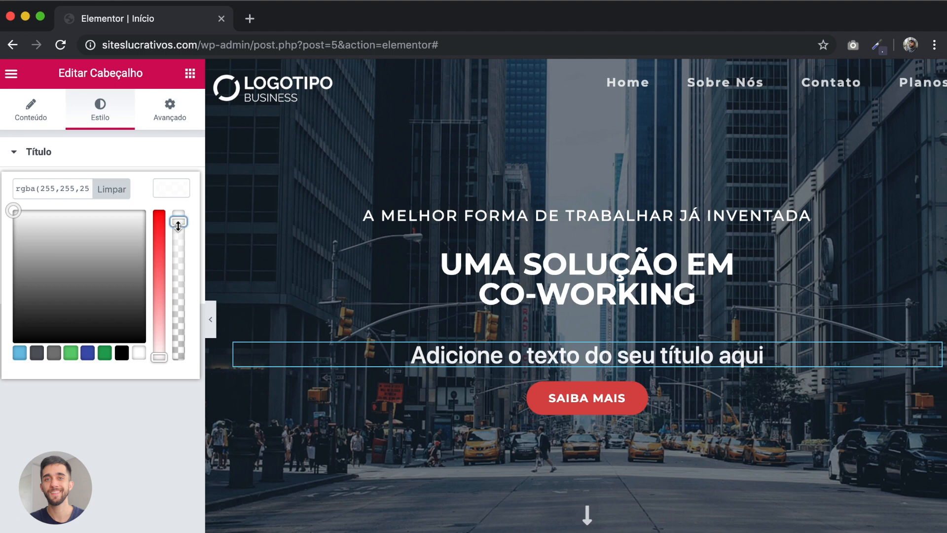
left_click(131, 436)
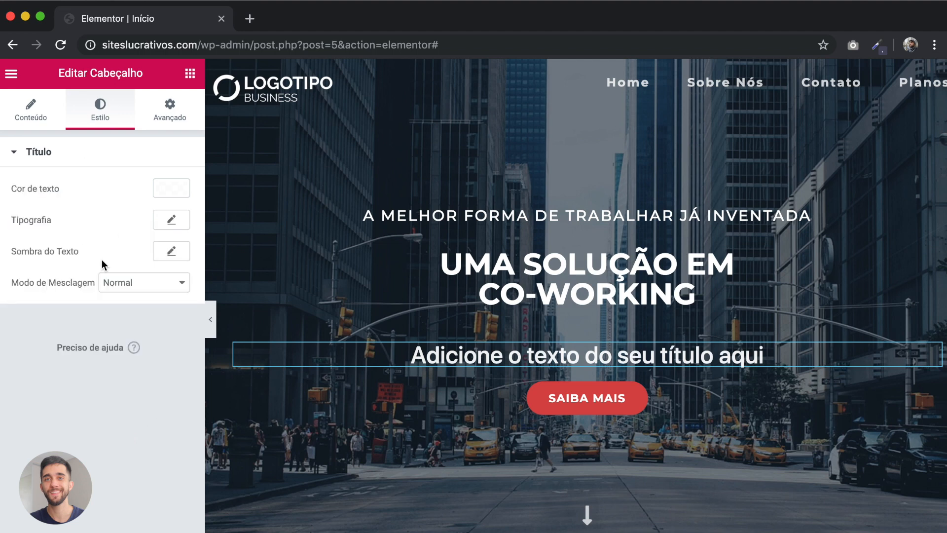
- Set the new heading's font family to Hind in its typography settings
left_click(172, 221)
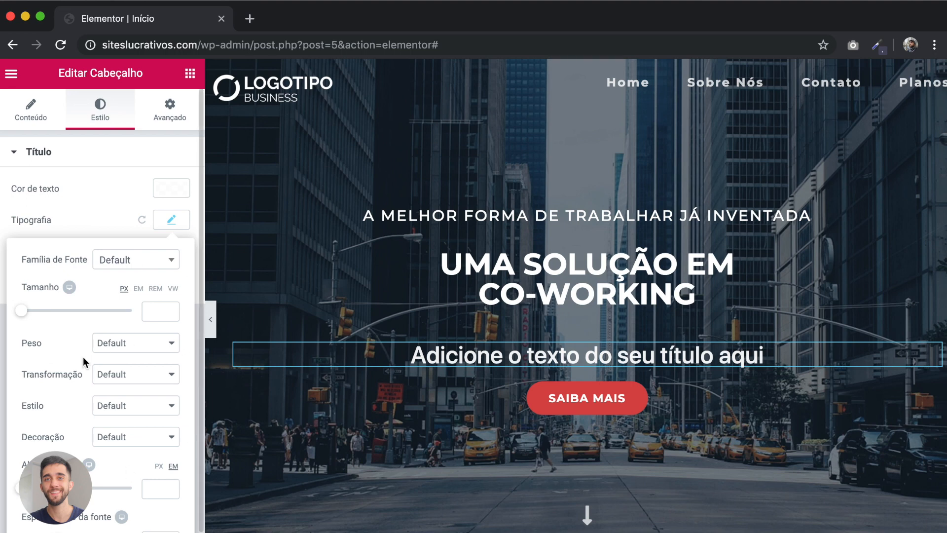
left_click(116, 265)
scroll(141, 369, "down", 15)
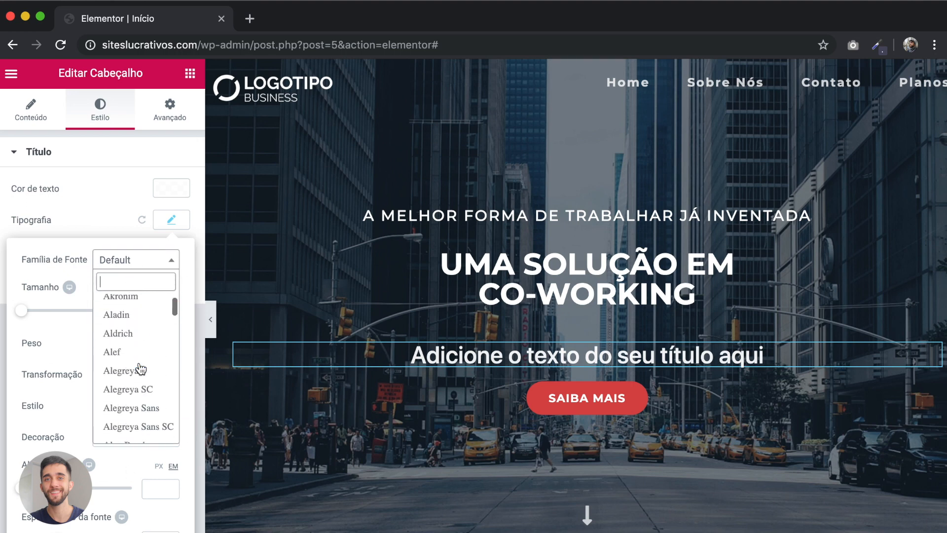
scroll(140, 369, "down", 8)
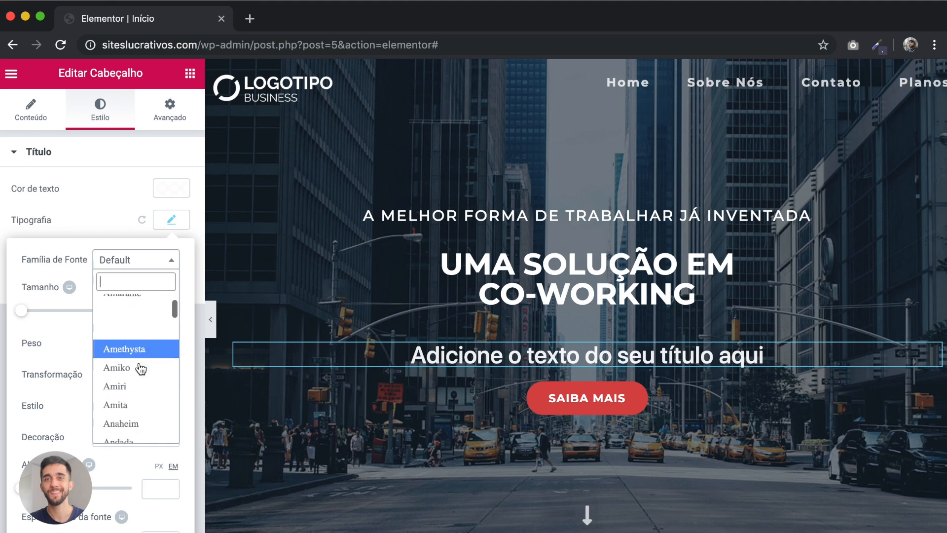
scroll(140, 369, "down", 7)
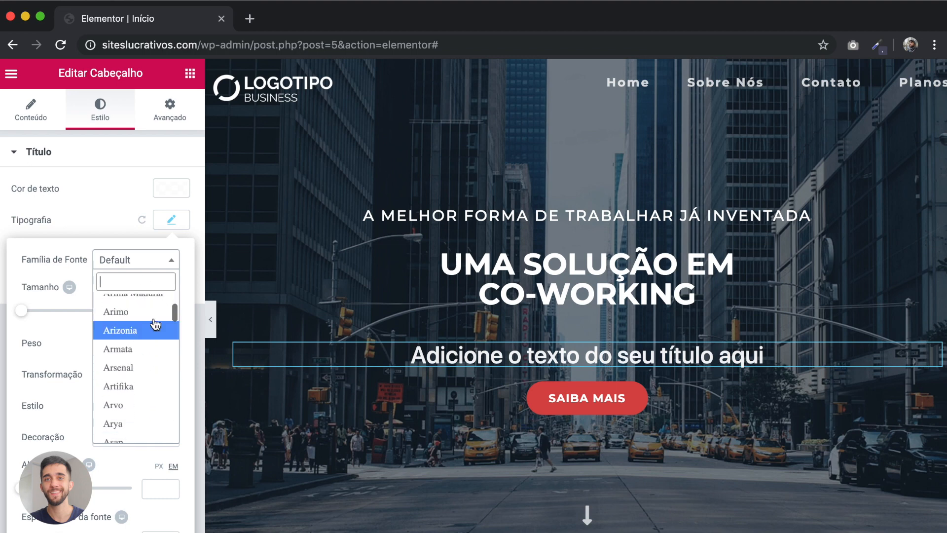
scroll(134, 369, "down", 20)
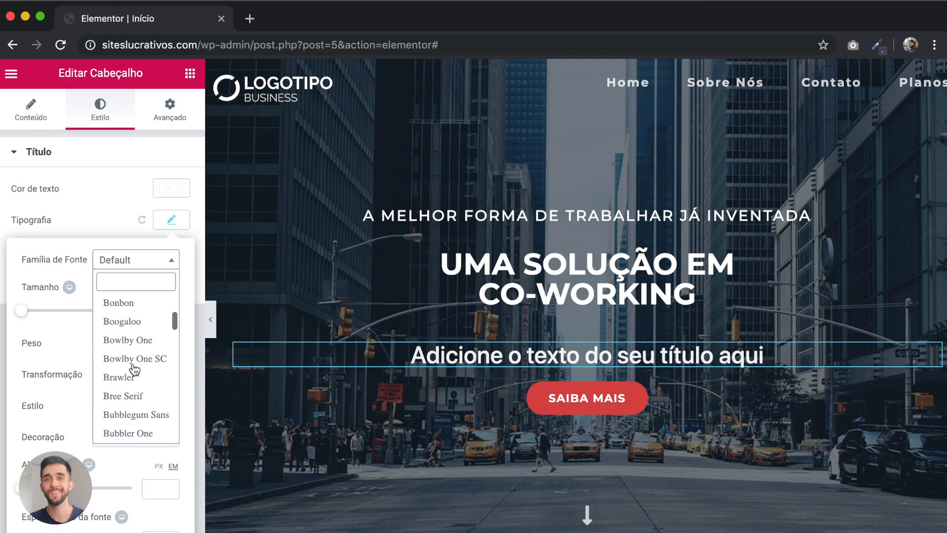
scroll(134, 369, "down", 20)
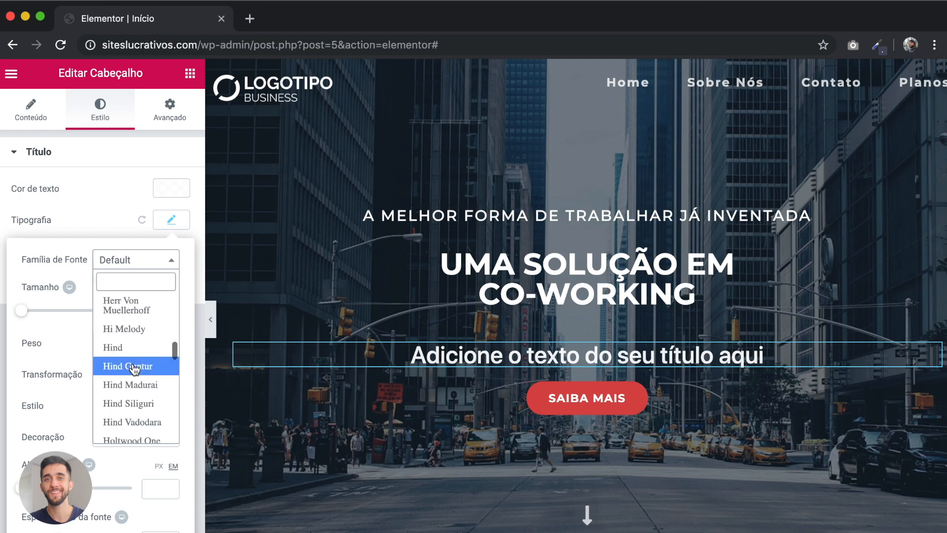
left_click(120, 345)
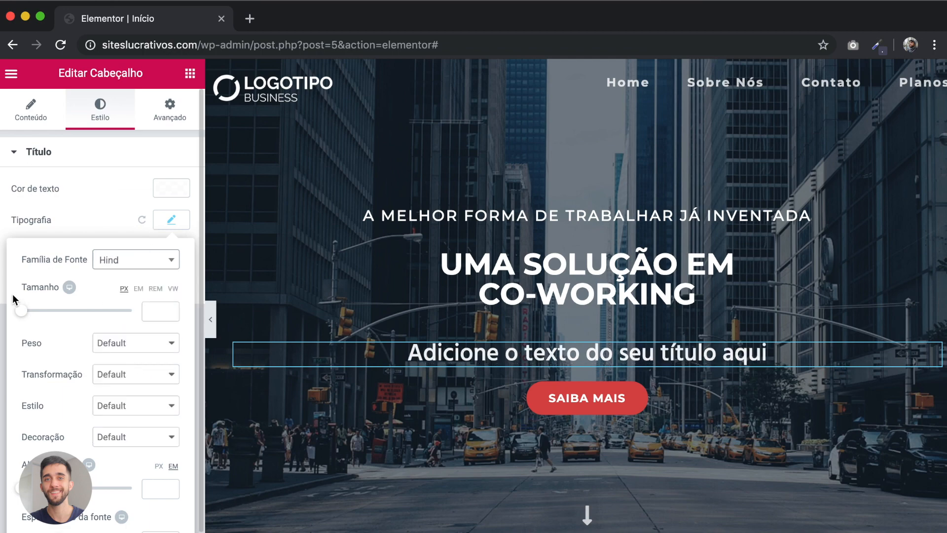
- Set the new heading's font size to 22 px and its weight to 600
mouse_move(21, 312)
left_mouse_down()
mouse_move(69, 309)
mouse_move(31, 311)
left_mouse_up()
left_click(113, 342)
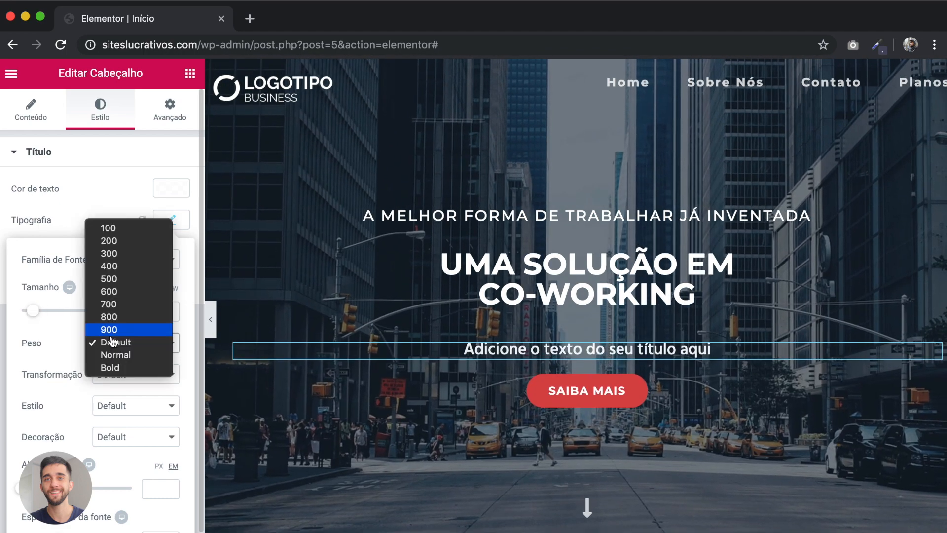
left_click(122, 293)
- Examine the options for the new heading's text transformation, style and decoration, leaving them at Default
left_click(121, 375)
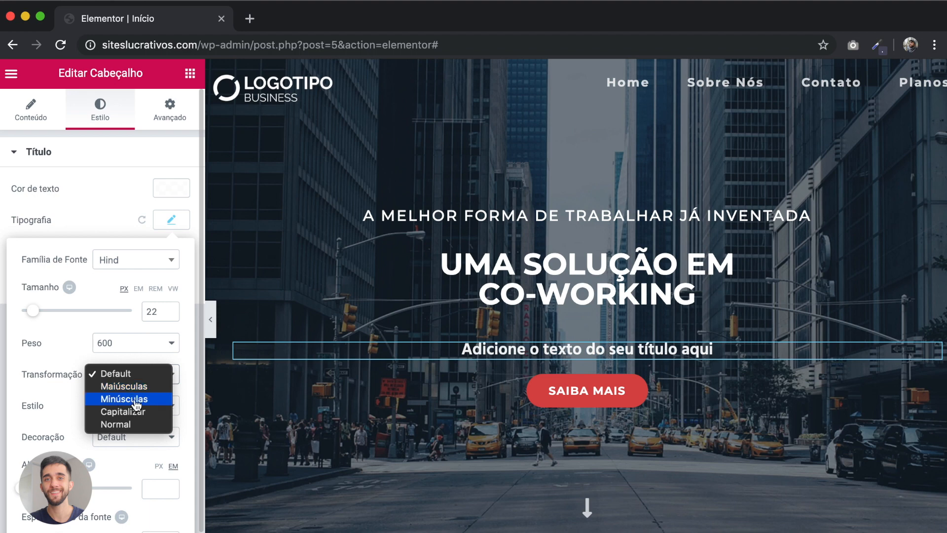
left_click(55, 394)
left_click(117, 409)
left_click(126, 438)
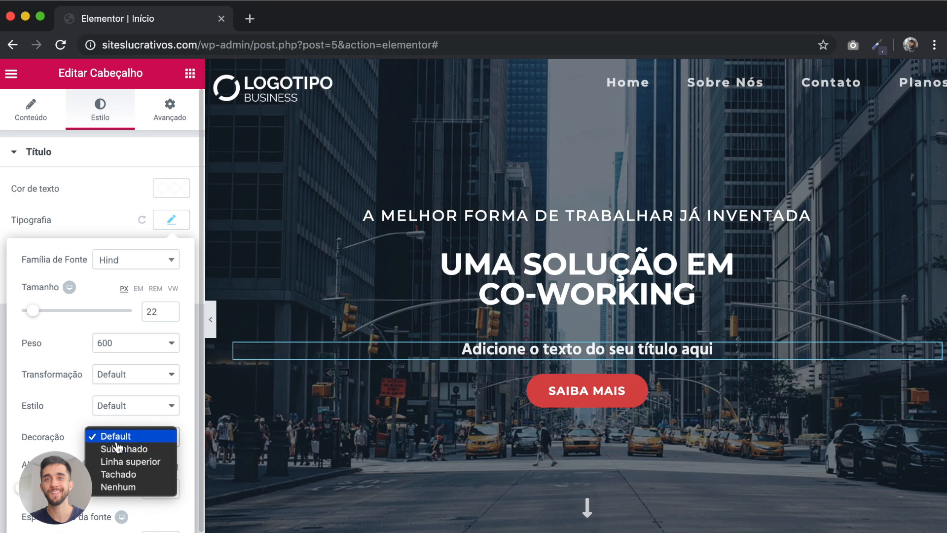
left_click(68, 437)
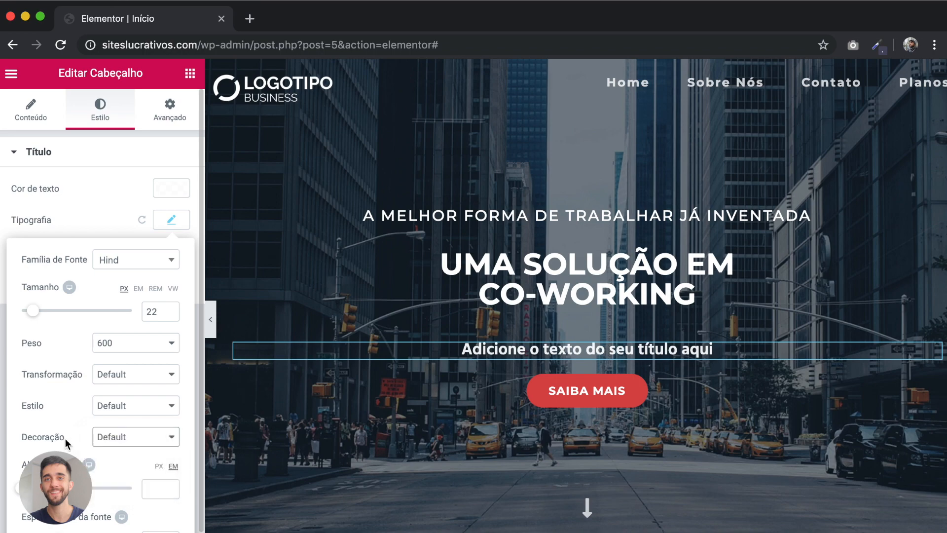
- Set the new heading's line height to 2.4 em and its letter spacing to 4.5, and close the typography settings
left_click_drag(23, 488, 48, 487)
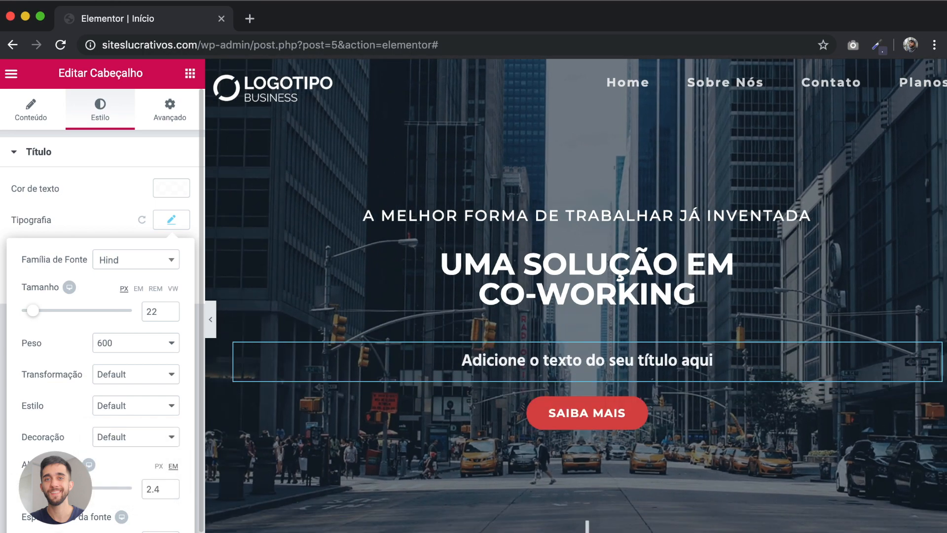
mouse_move(95, 532)
left_mouse_down()
mouse_move(55, 532)
mouse_move(92, 532)
left_mouse_up()
scroll(93, 523, "down", 1)
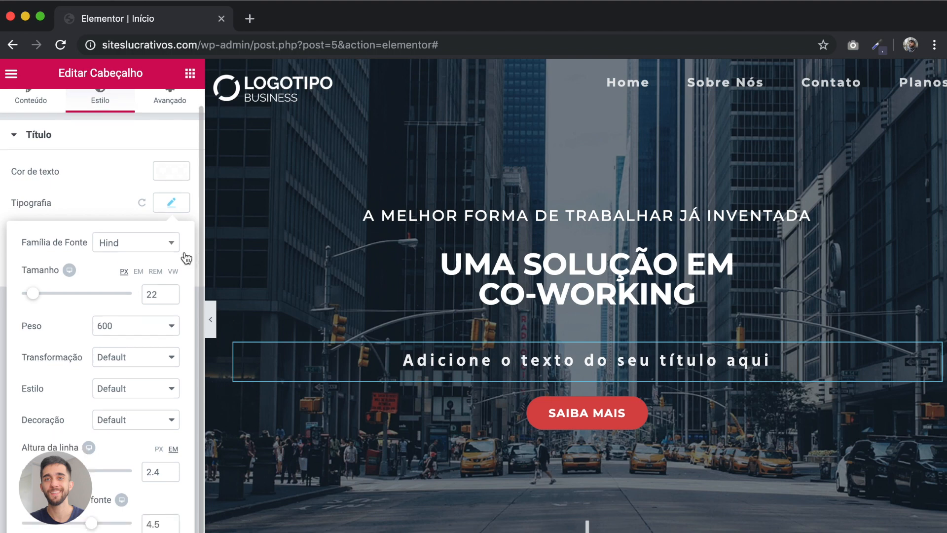
left_click(171, 207)
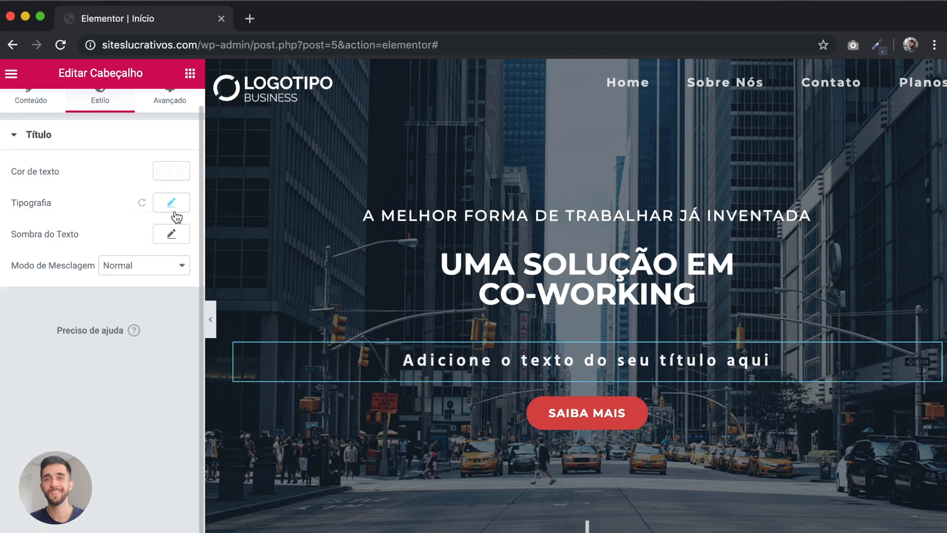
- Delete the added Cabeçalho widget between the hero's main title and the SAIBA MAIS button
right_click(371, 350)
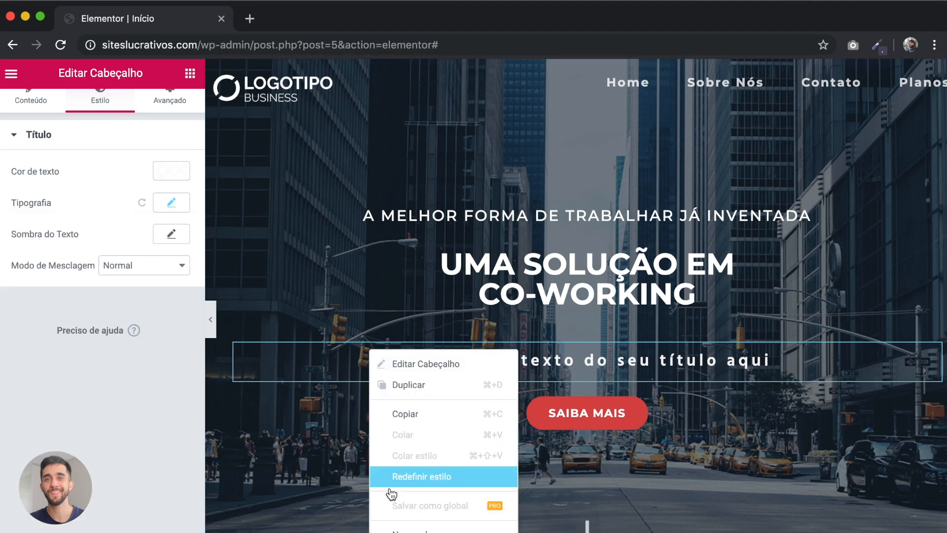
key("Delete")
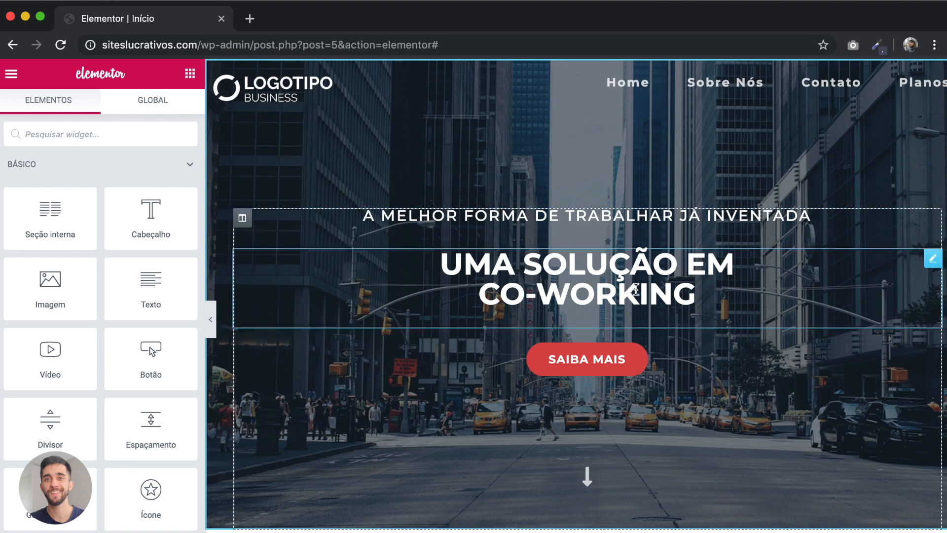
- Set the font size of the hero's main title UMA SOLUÇÃO EM CO-WORKING to 60 px
left_click(932, 258)
left_click(933, 262)
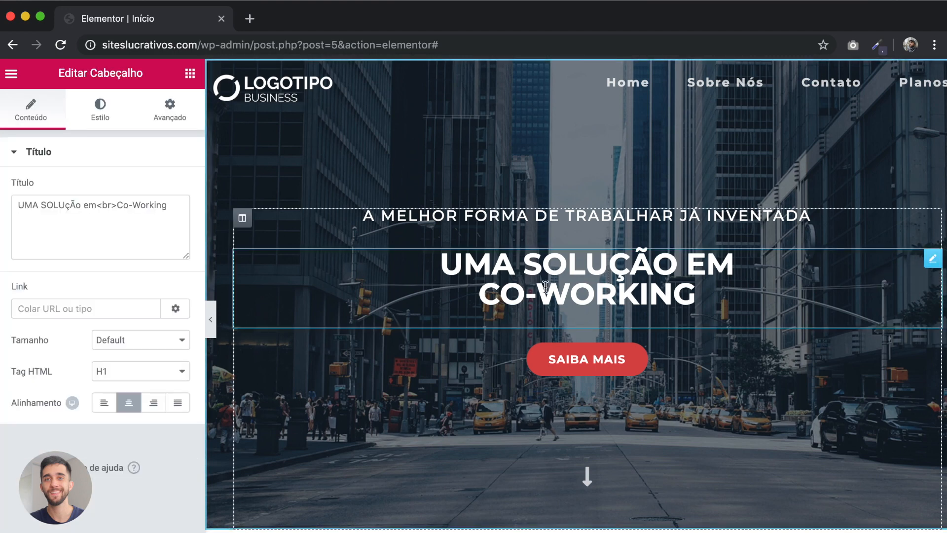
left_click(101, 119)
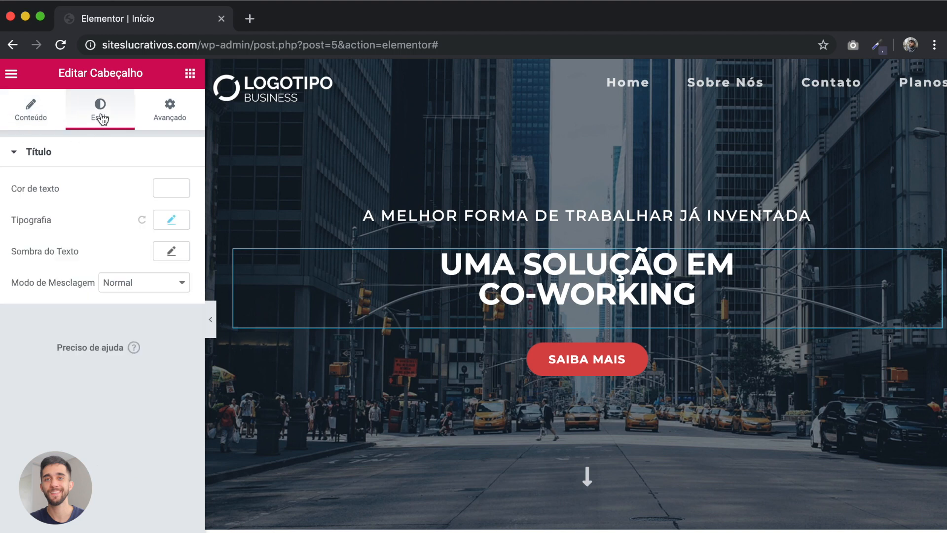
left_click(178, 225)
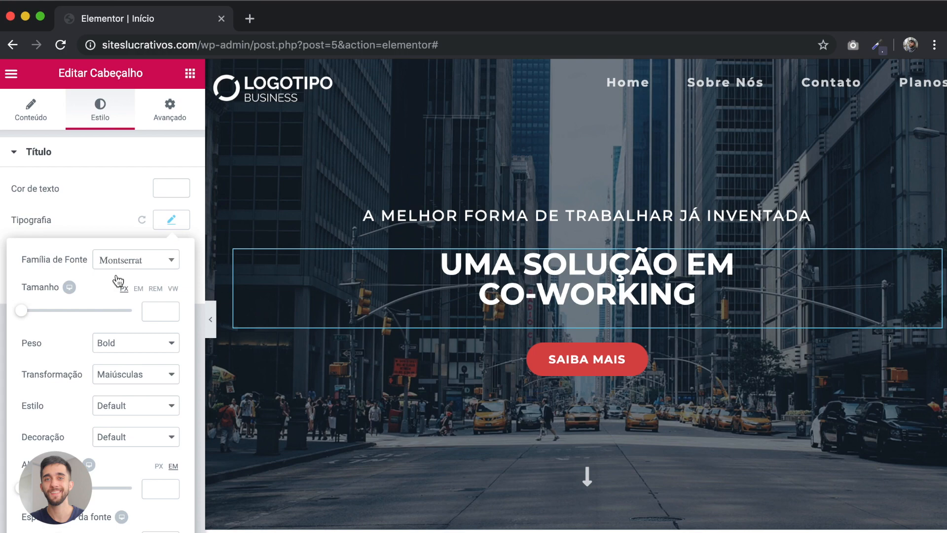
left_click_drag(22, 316, 55, 316)
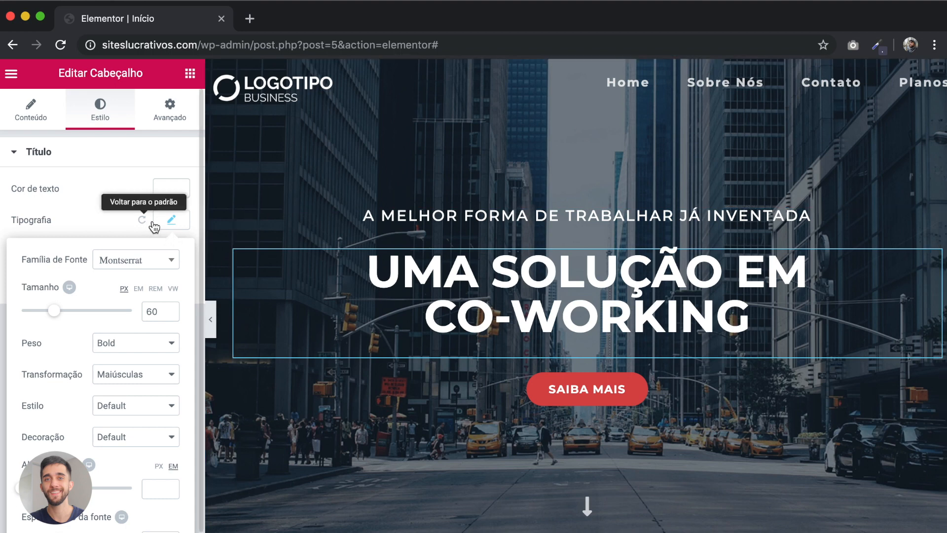
left_click(177, 226)
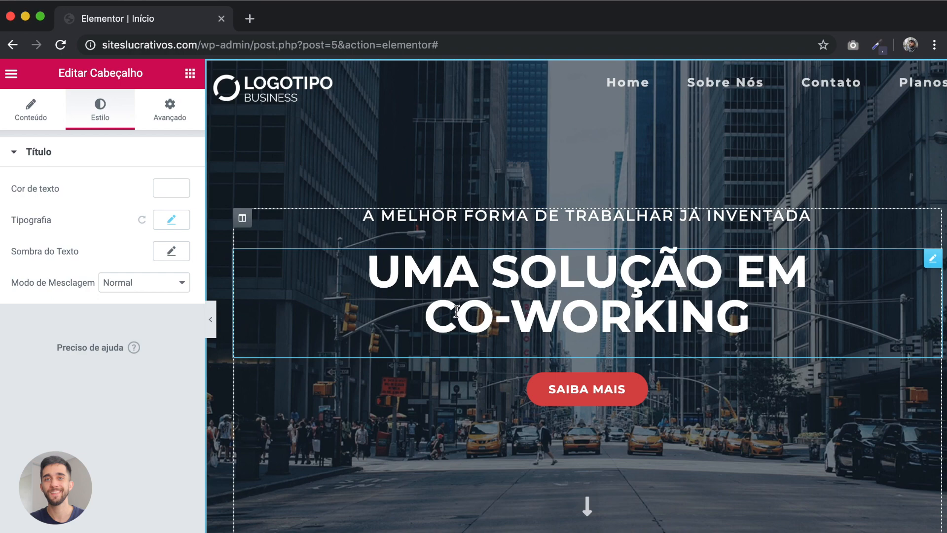
- Look through the page's sections from Sobre Nós past the plans to Nossos Clientes, and return to the hero
scroll(468, 391, "down", 15)
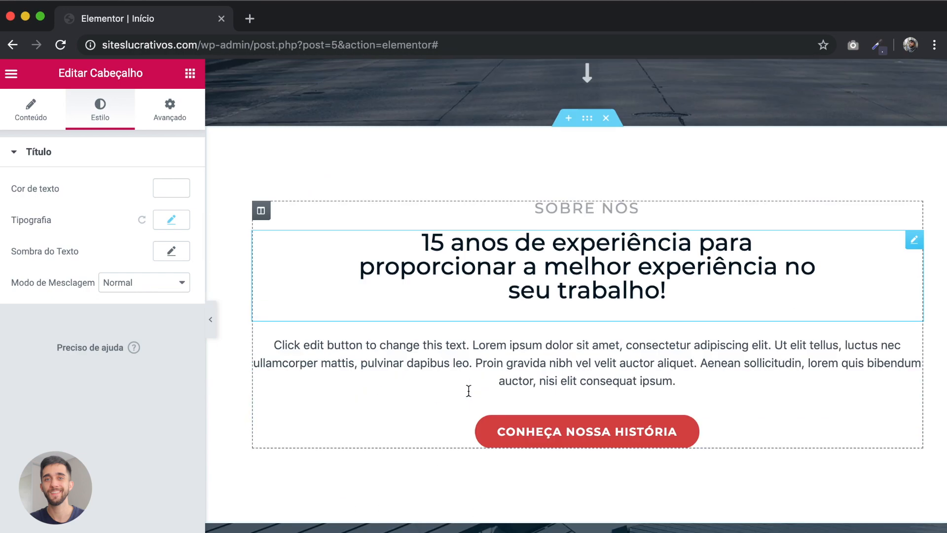
scroll(469, 391, "down", 10)
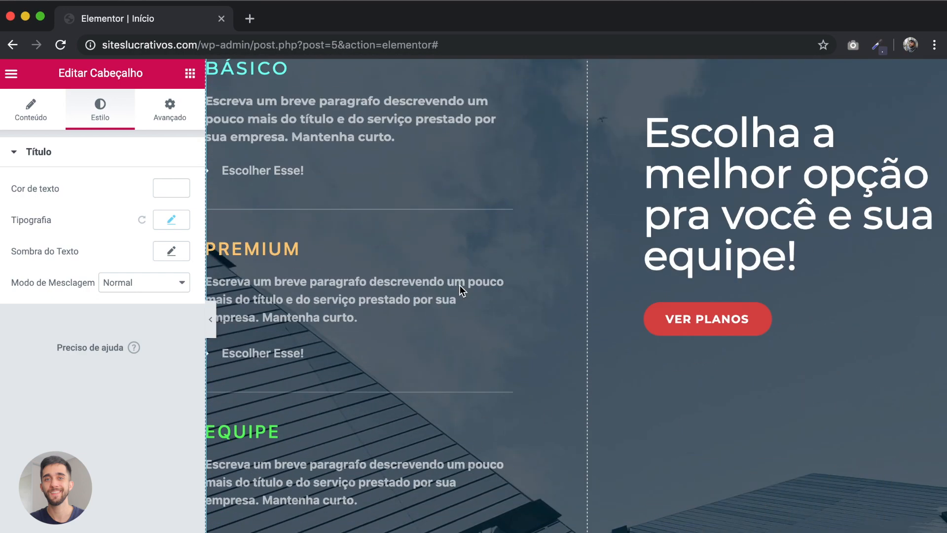
scroll(459, 285, "down", 7)
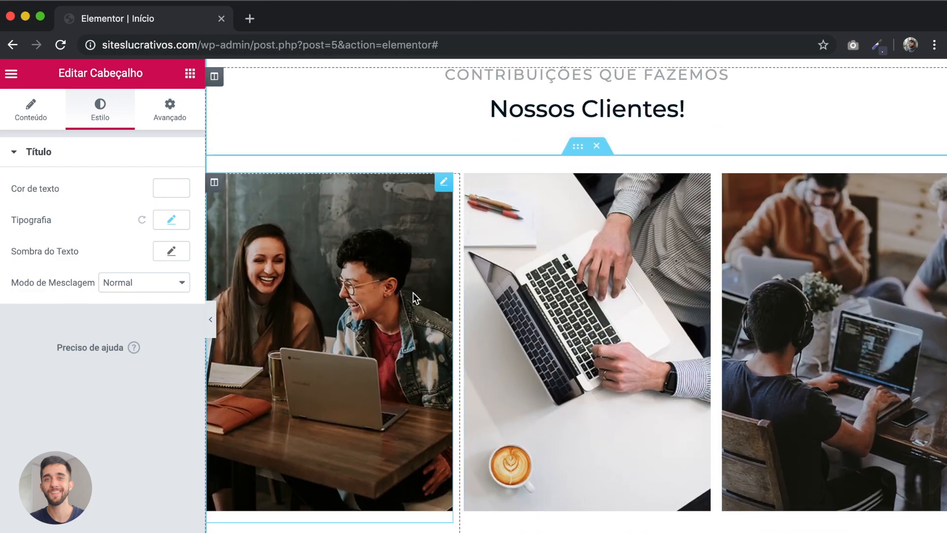
scroll(414, 295, "down", 8)
key("Home")
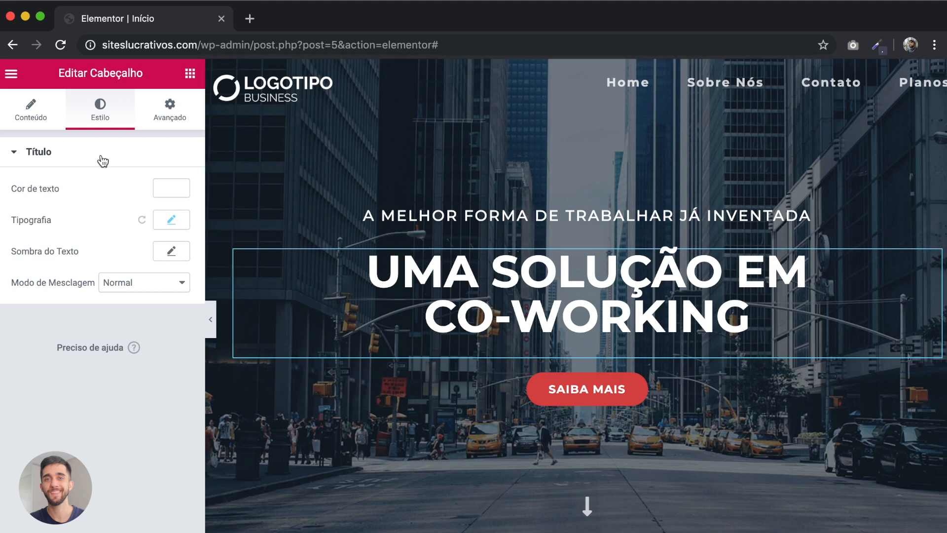
- Change the hero's main title text to "UMA SOLUÇÃO em<br>Escritório"
left_click(28, 109)
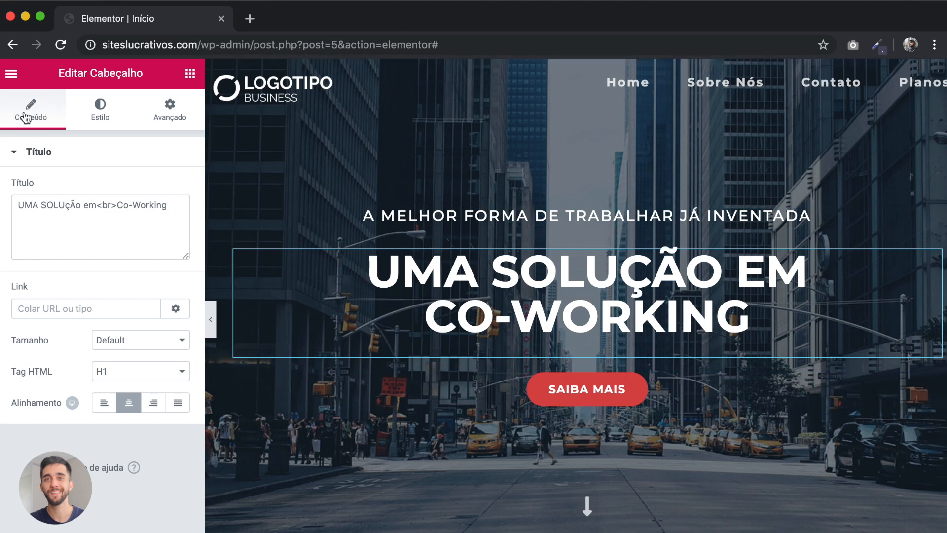
left_click(112, 204)
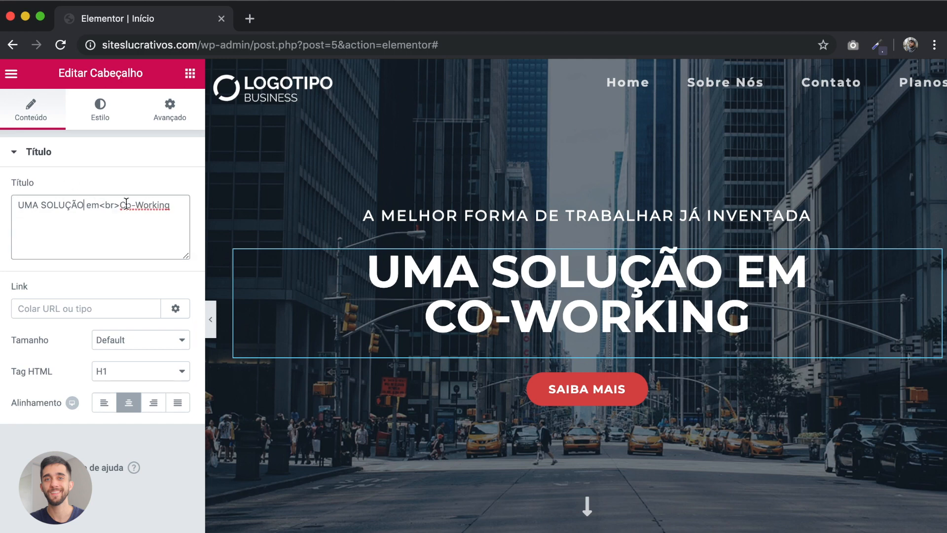
left_click_drag(119, 204, 178, 209)
key("BackSpace")
type("<br>Escretória")
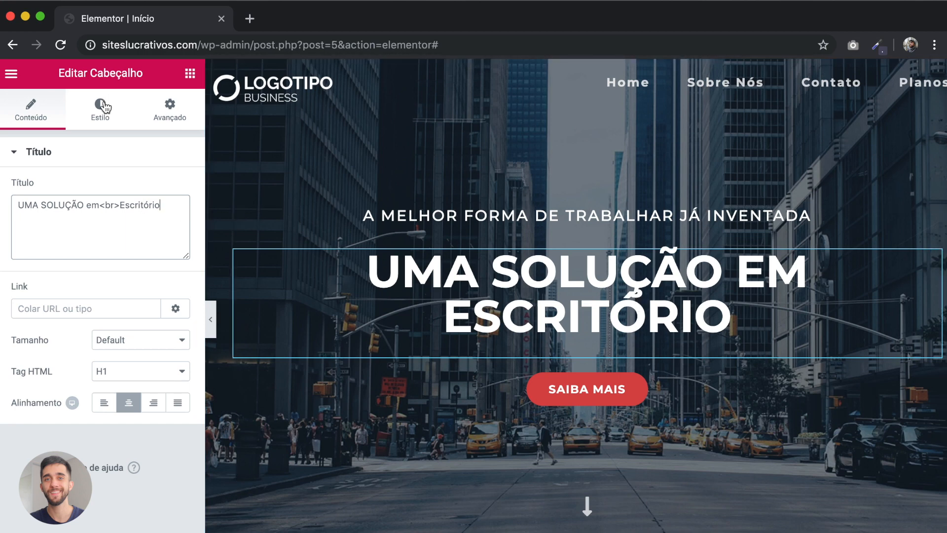
- Set the line height of the hero's main title to 1.4 em
left_click(102, 108)
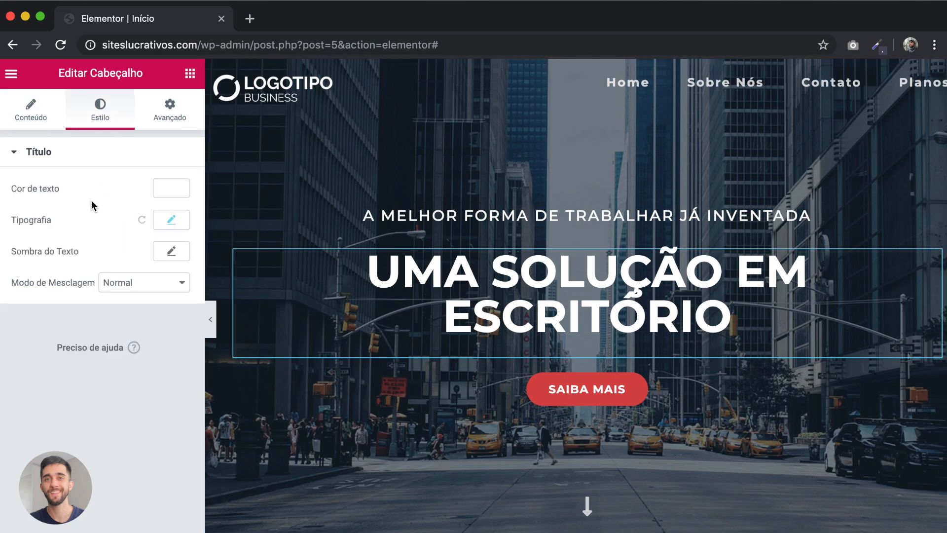
left_click(162, 226)
scroll(121, 339, "down", 1)
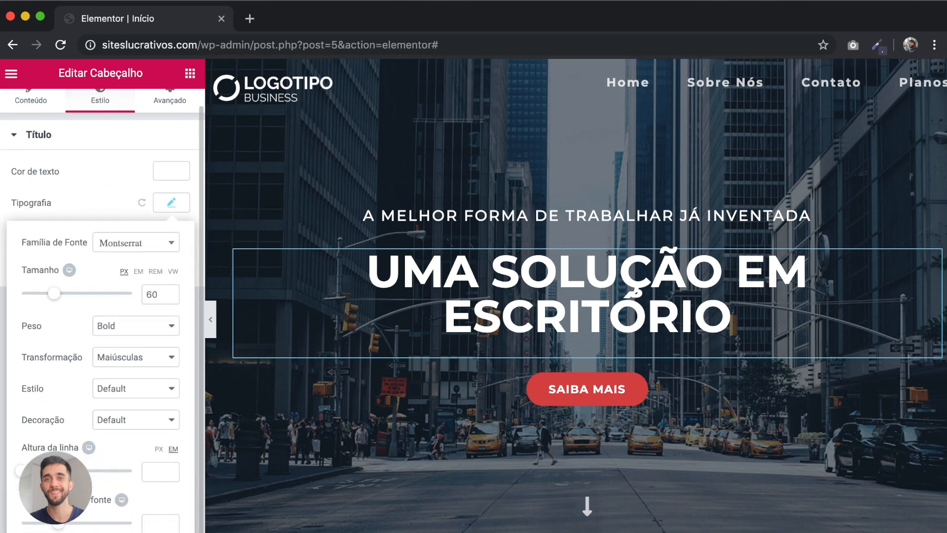
left_click_drag(22, 470, 36, 471)
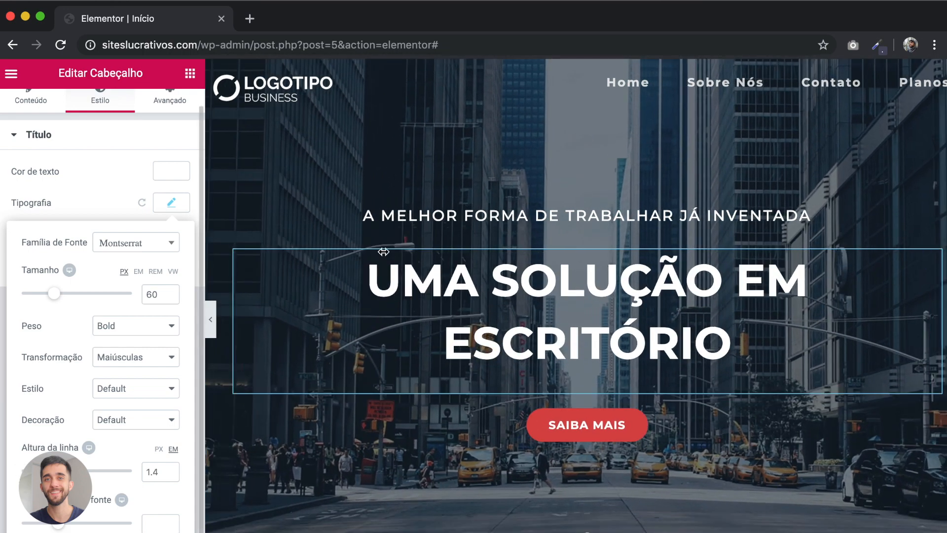
left_click(111, 171)
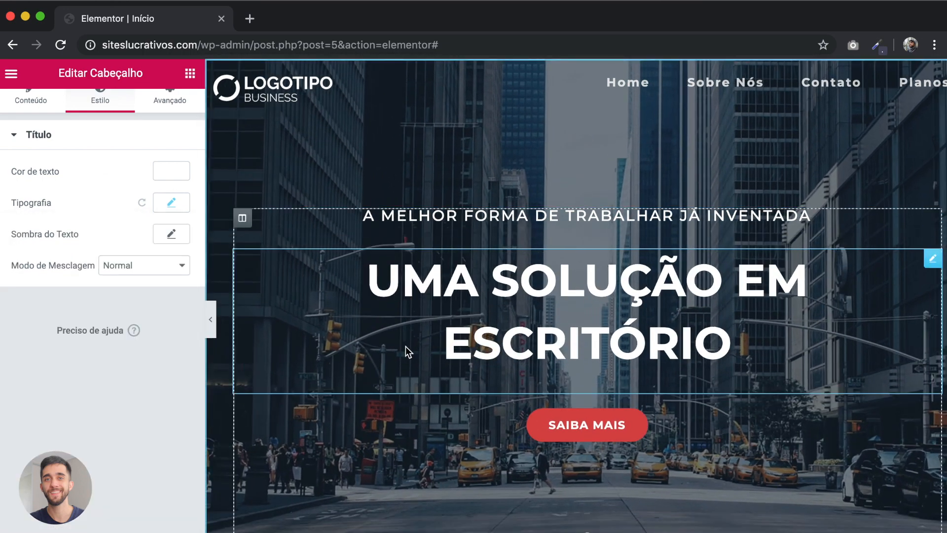
scroll(162, 340, "up", 1)
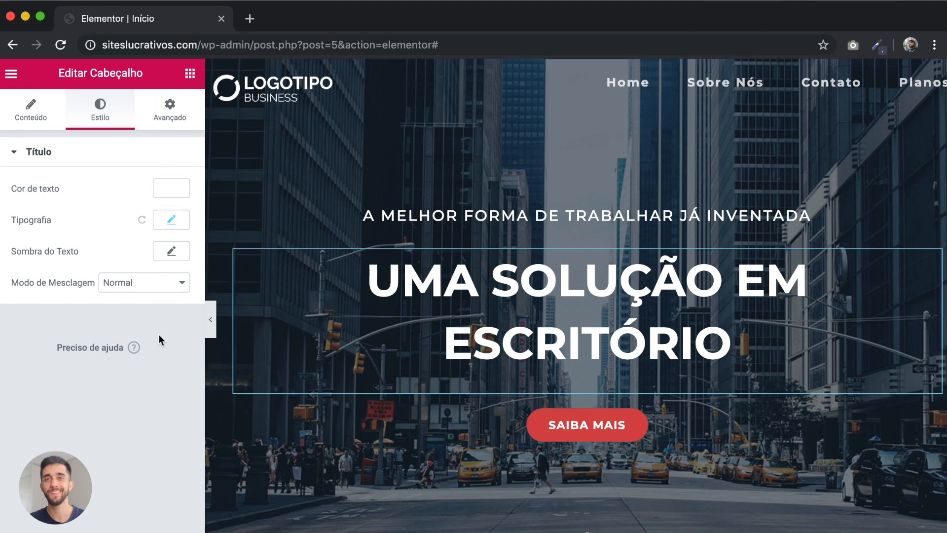
- Examine the hero title's advanced settings, then the layout, style and advanced settings of the column that contains it
left_click(173, 116)
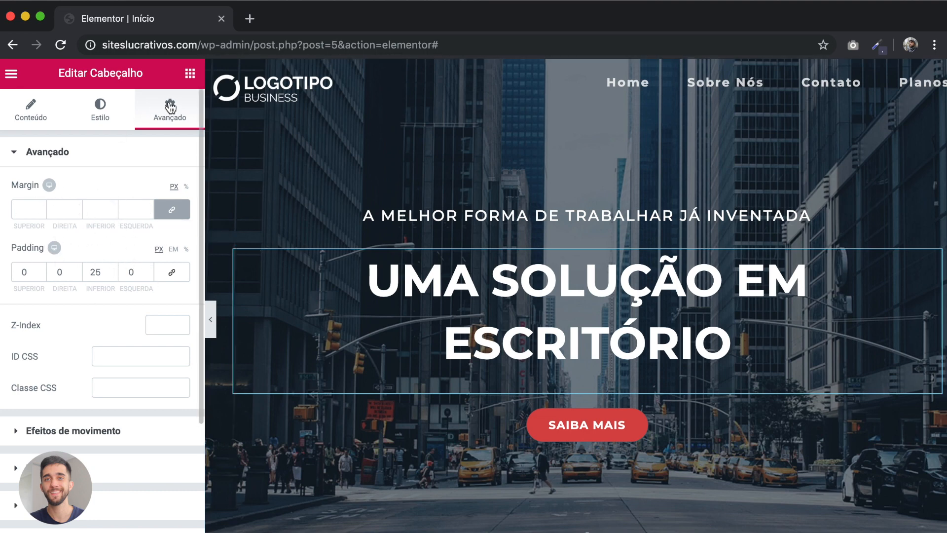
left_click(32, 156)
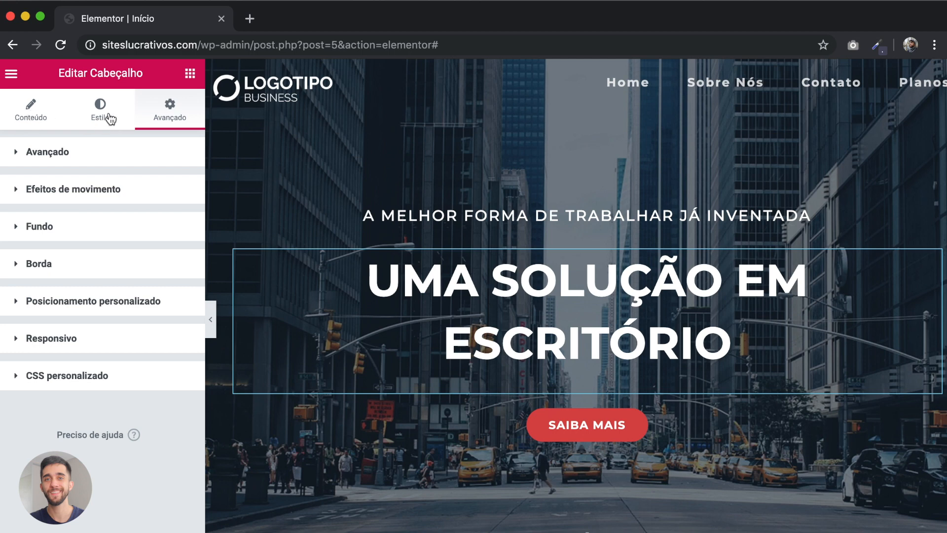
left_click(242, 265)
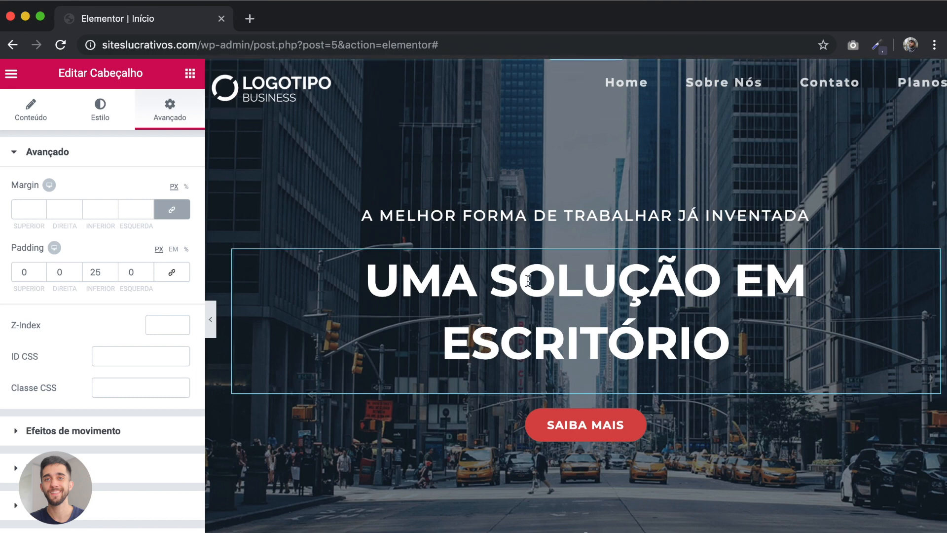
left_click(241, 221)
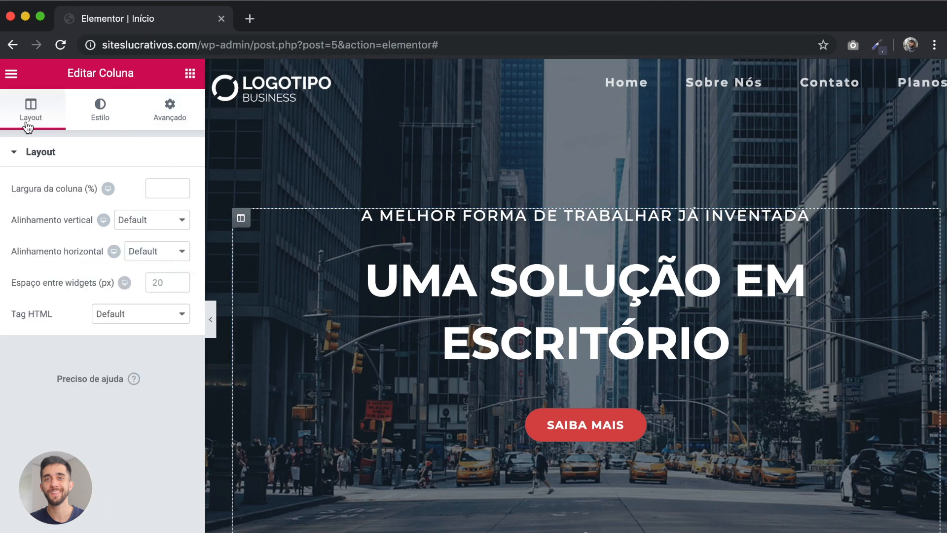
left_click(98, 115)
left_click(171, 113)
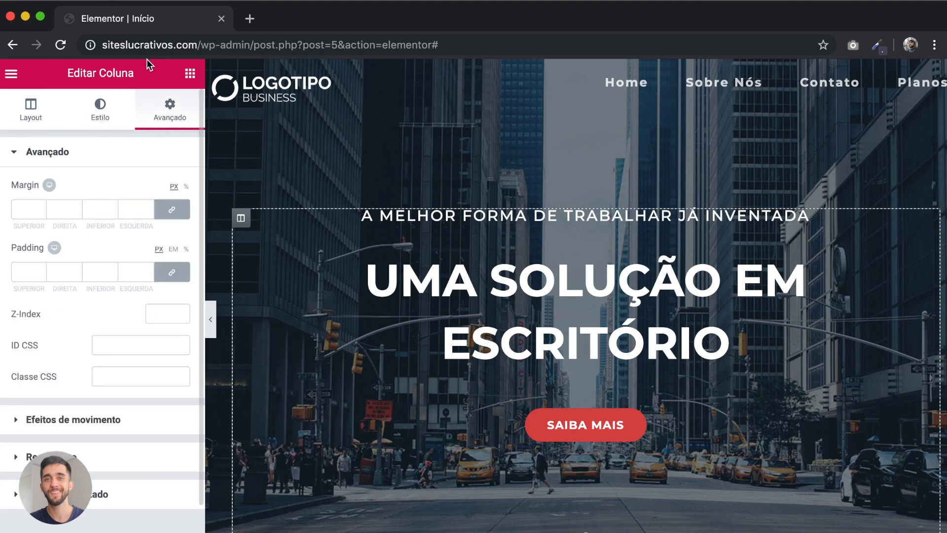
left_click(96, 118)
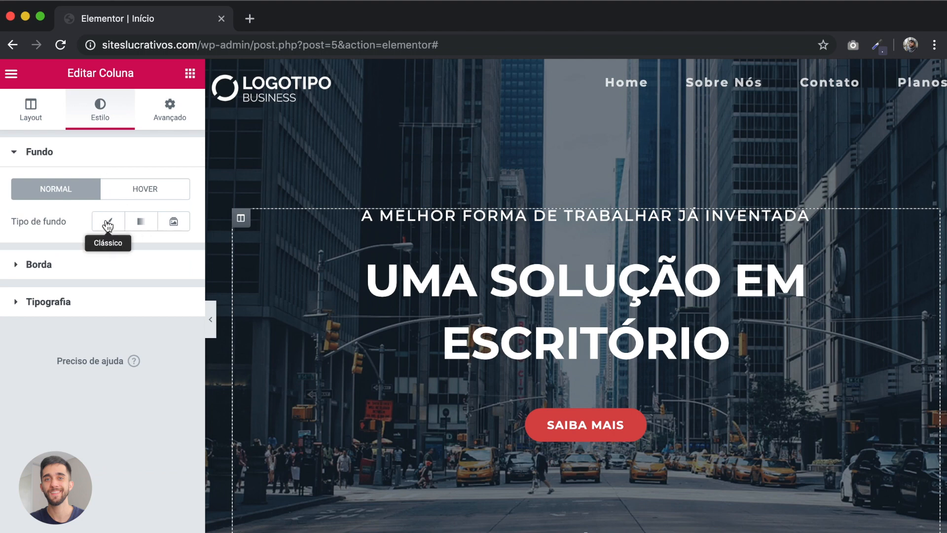
left_click(170, 111)
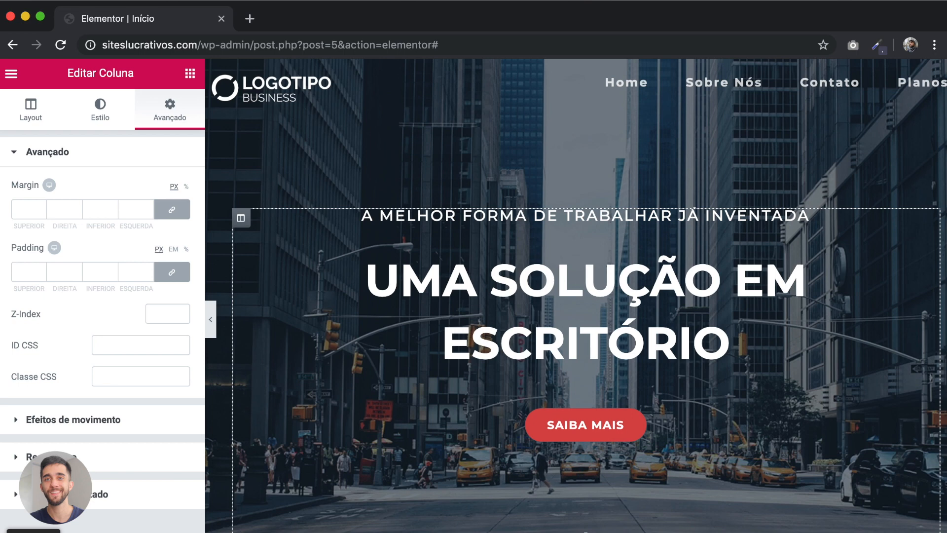
- Inspect the page structure in the Navigator, expanding the first section and its column and toggling the visibility of the first two sections
key("super+i")
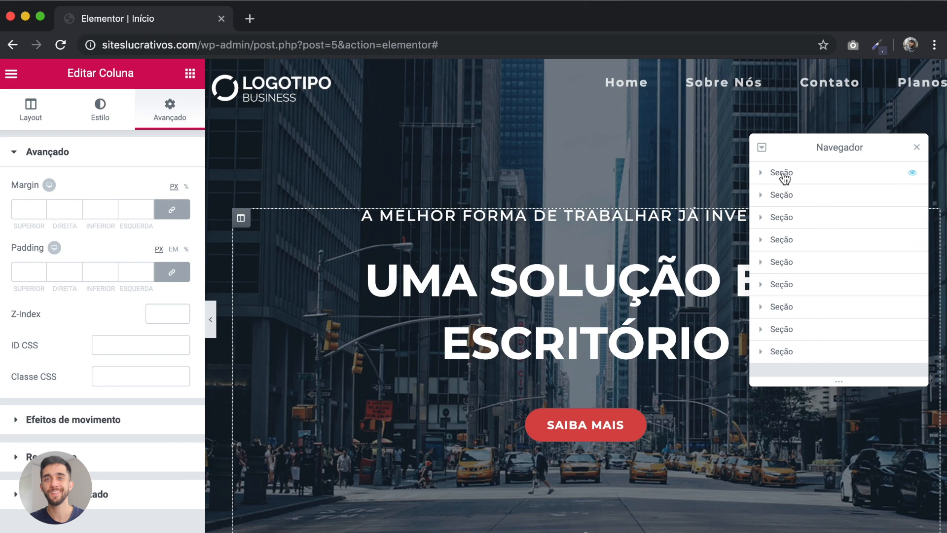
left_click(761, 173)
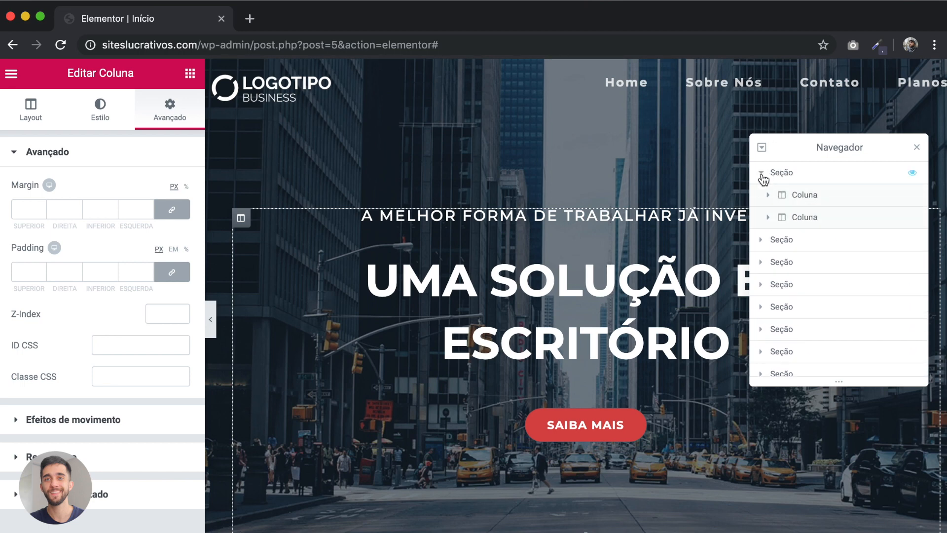
left_click(768, 196)
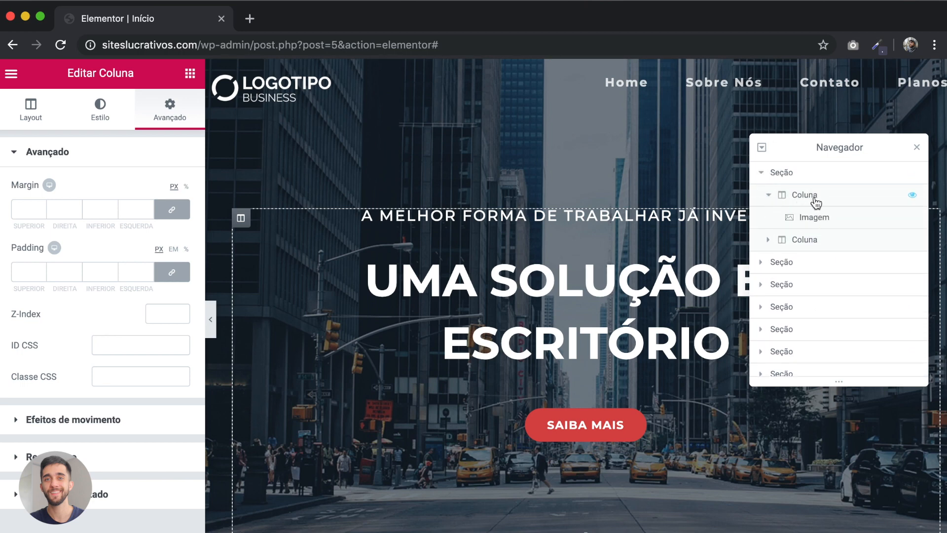
left_click(761, 172)
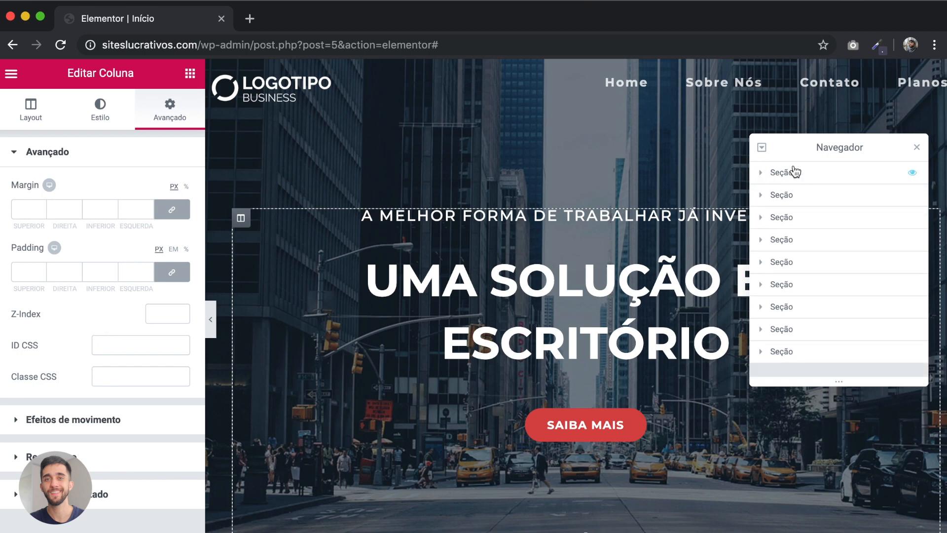
left_click(913, 176)
left_click(913, 176)
mouse_move(797, 203)
left_click(913, 195)
left_click(912, 198)
mouse_move(822, 212)
mouse_move(804, 197)
- Replace the hero section's background image with an uploaded photo of a dental office
left_click(784, 196)
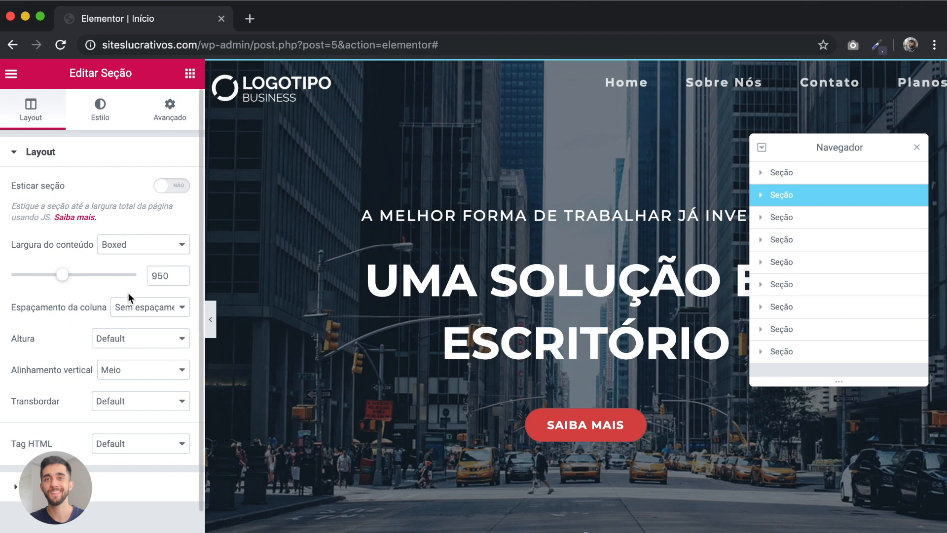
left_click(917, 149)
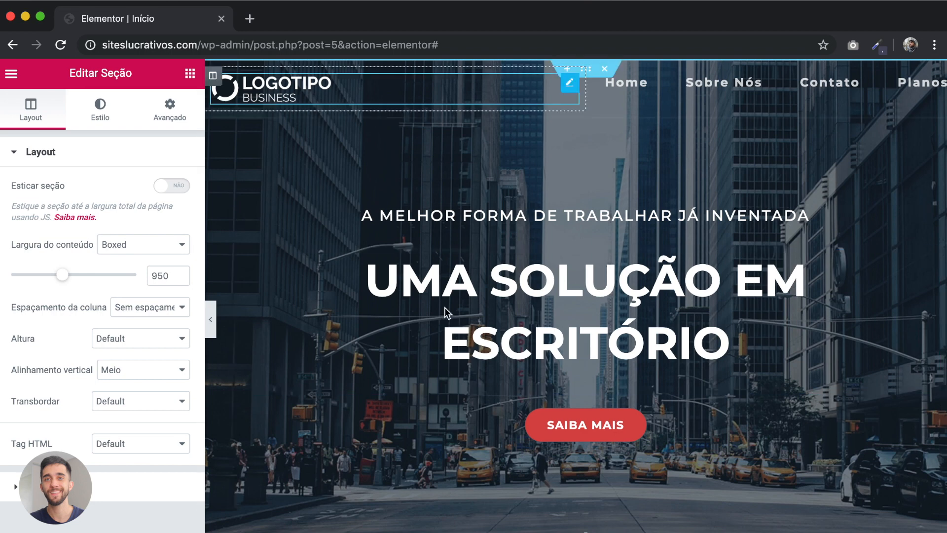
left_click(101, 112)
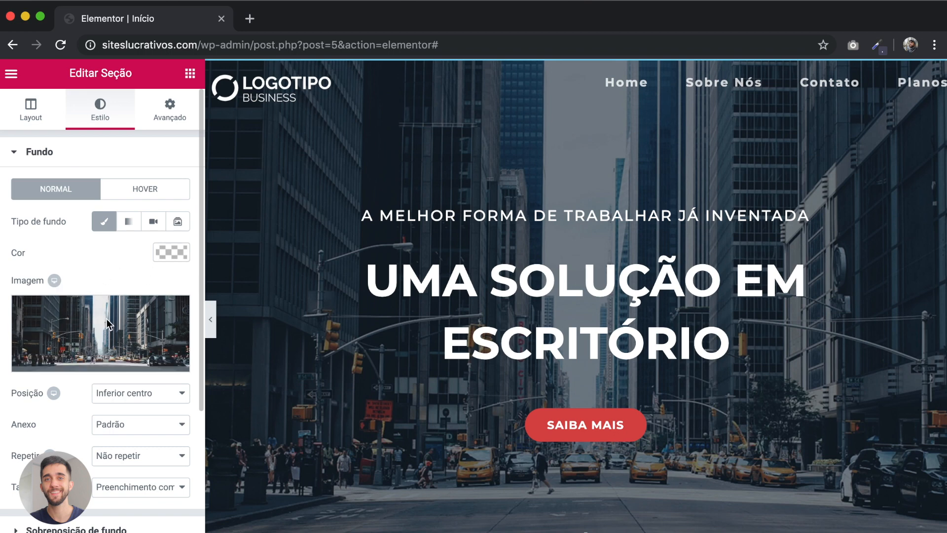
left_click(115, 360)
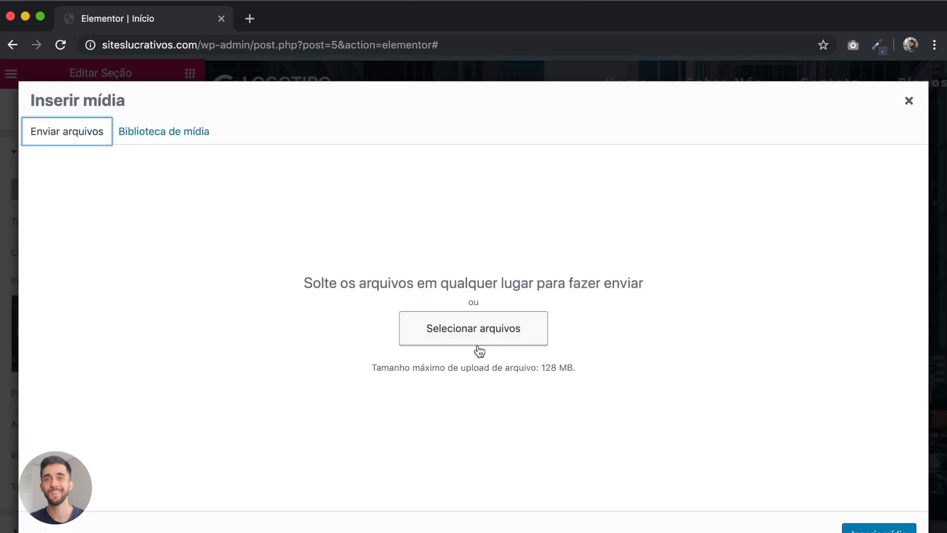
left_click(221, 295)
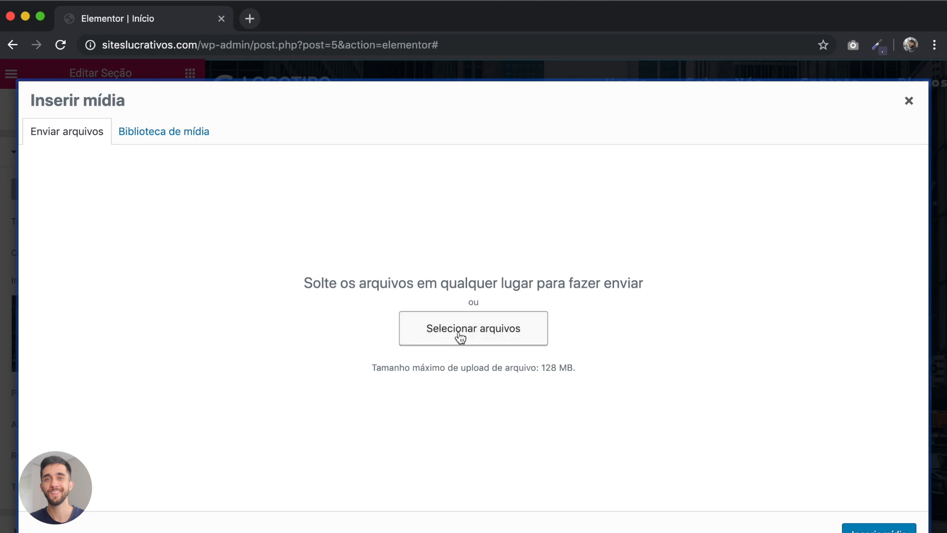
left_click(481, 330)
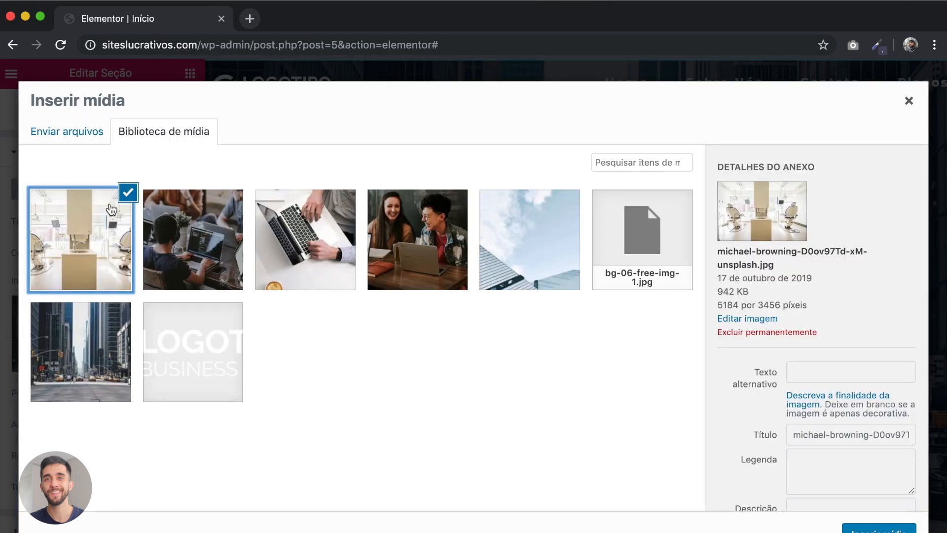
left_click(879, 529)
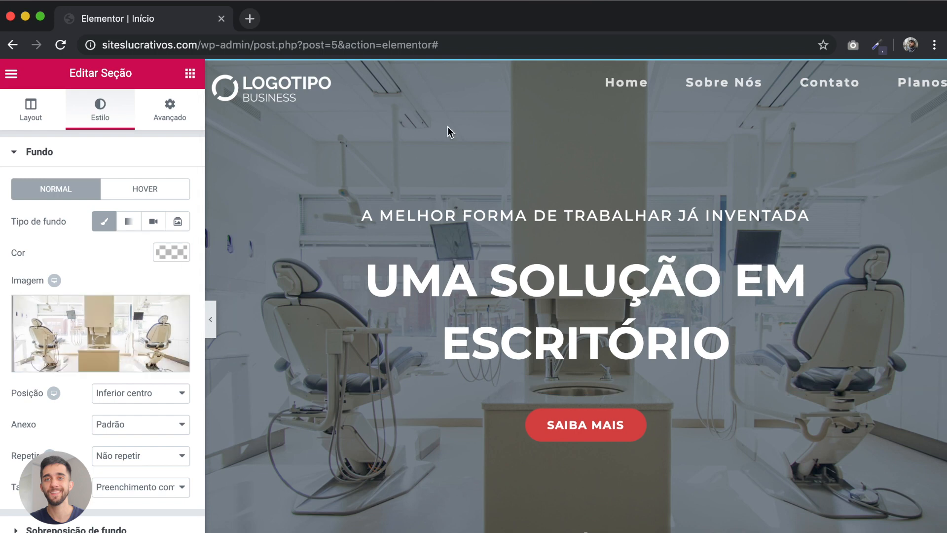
- Set the opacity of the hero section's background overlay to 0.6
scroll(48, 440, "down", 2)
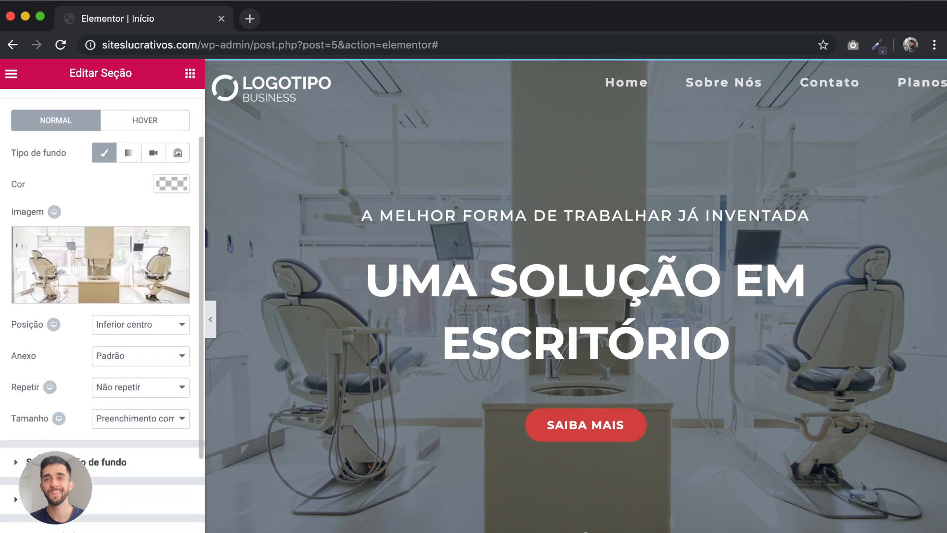
left_click(104, 462)
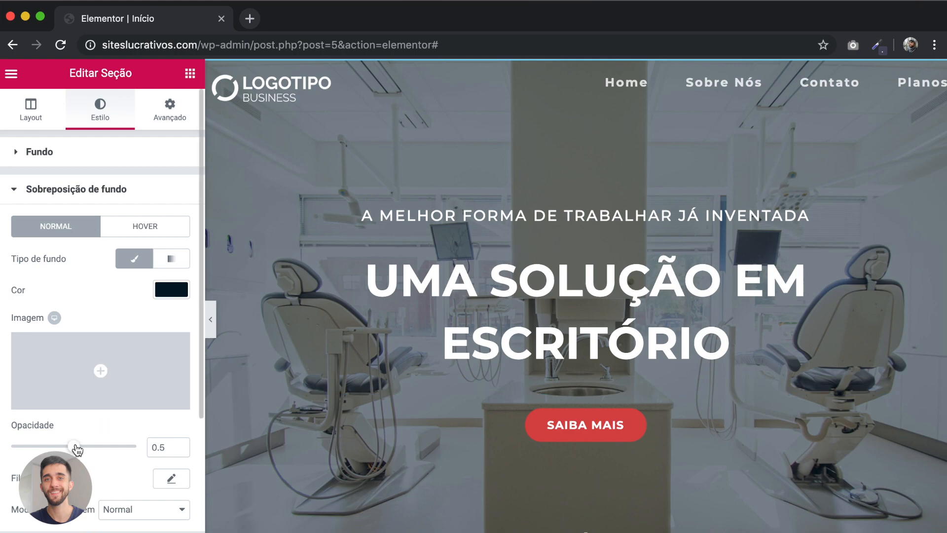
left_click_drag(62, 448, 87, 449)
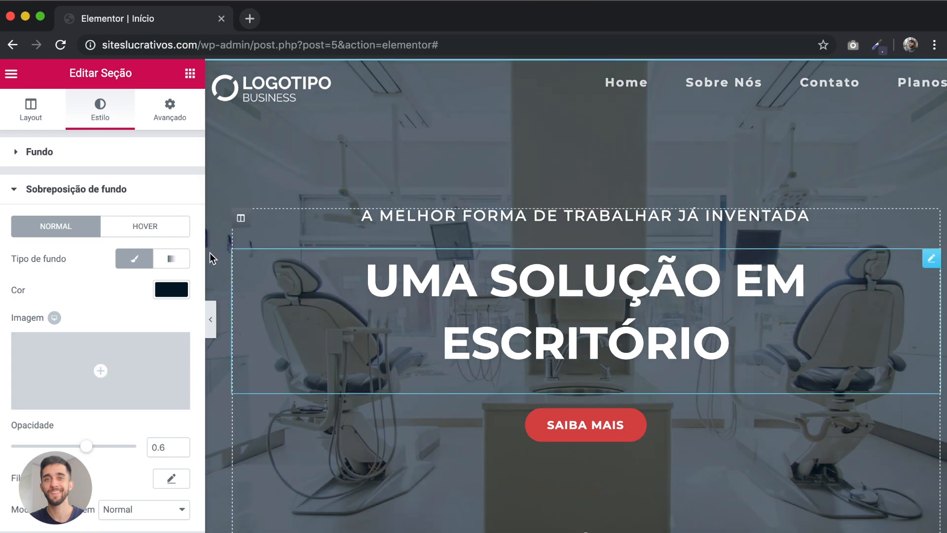
- Change the hero section's background overlay color to white (#ffffff) and raise the overlay's opacity slightly
left_click(173, 292)
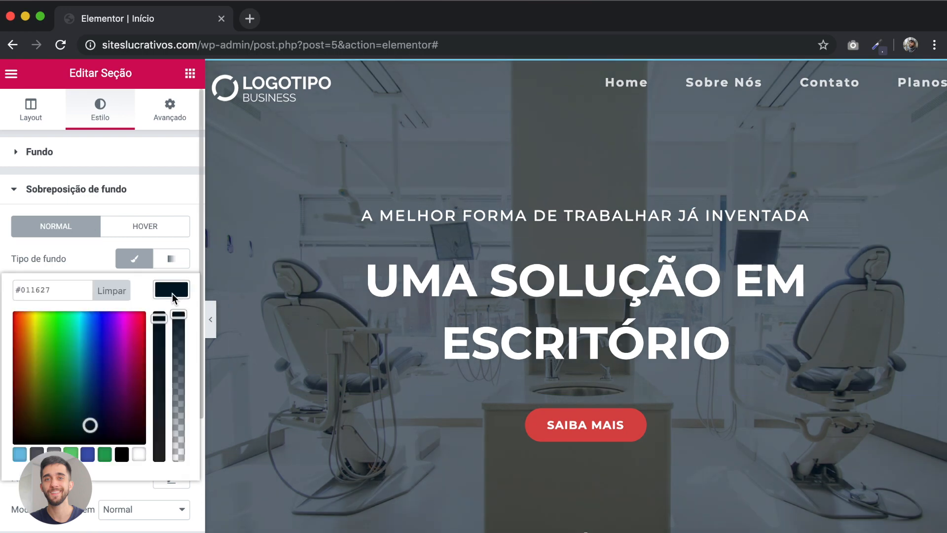
left_click(140, 458)
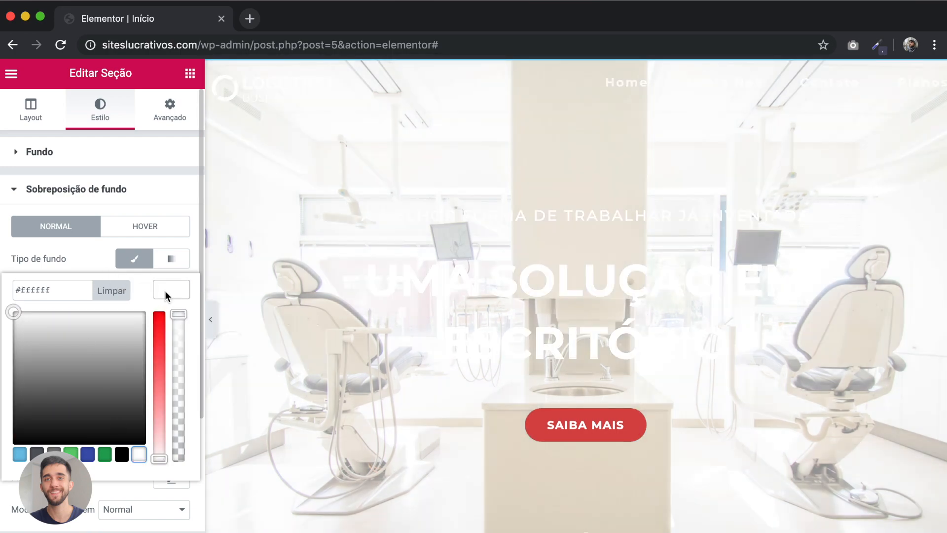
left_click(164, 291)
left_click_drag(87, 450, 99, 451)
- Set the text color of the hero's main title to black (#000000)
left_click(384, 291)
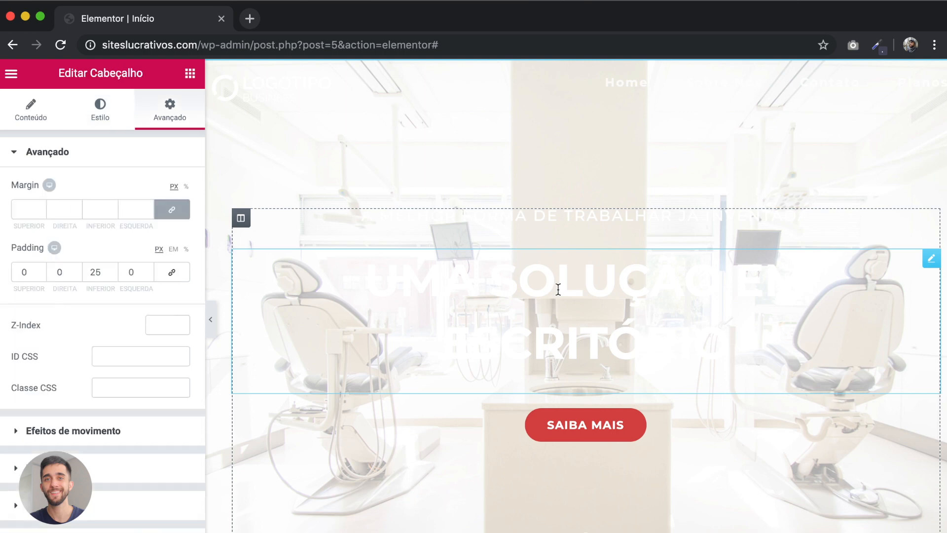
left_click(104, 113)
left_click(166, 191)
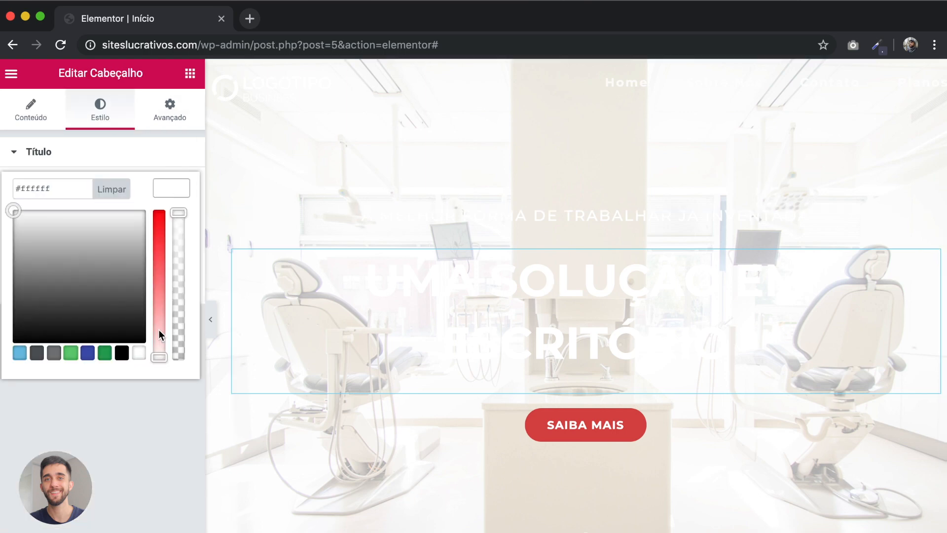
left_click(122, 352)
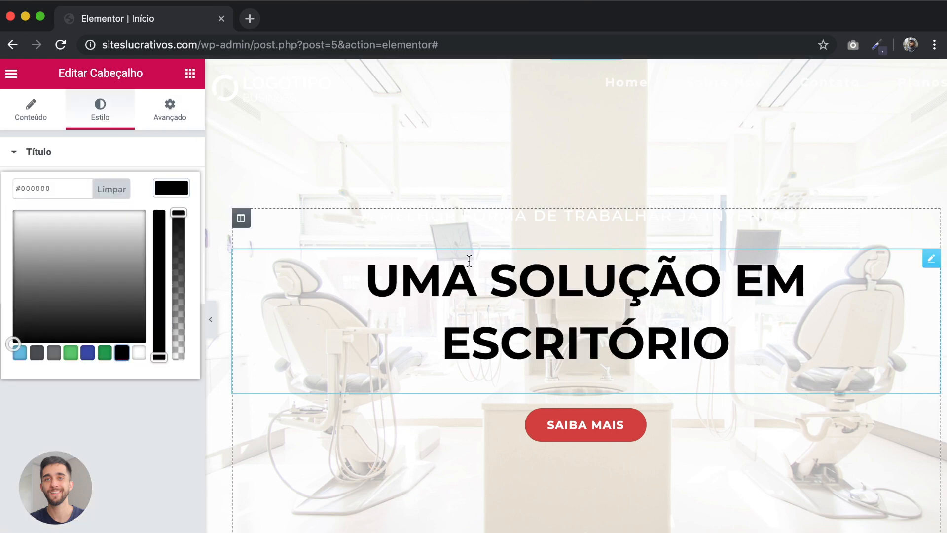
left_click(179, 441)
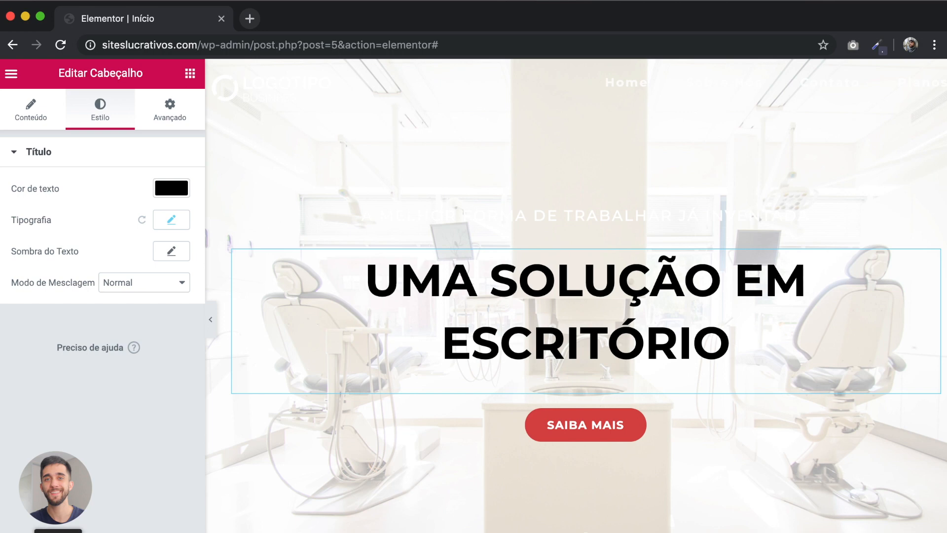
- Look through the list of actions in the page's editing history, down to the oldest entries and back to the newest
left_click(58, 532)
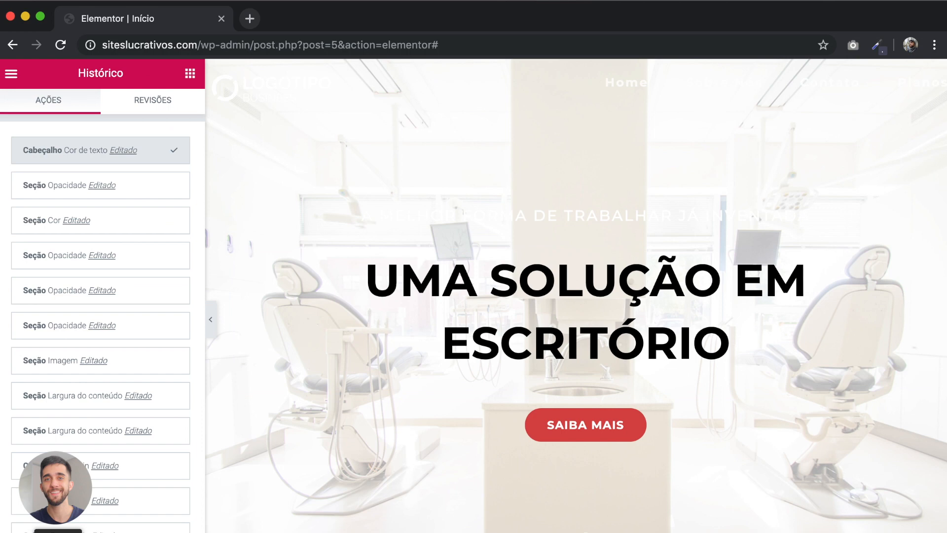
scroll(141, 296, "down", 10)
scroll(140, 296, "down", 12)
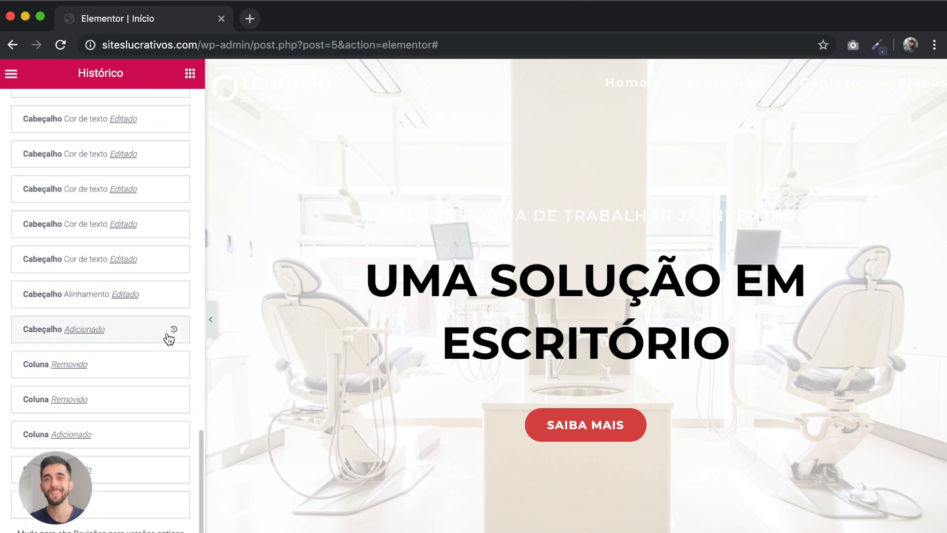
scroll(169, 338, "up", 20)
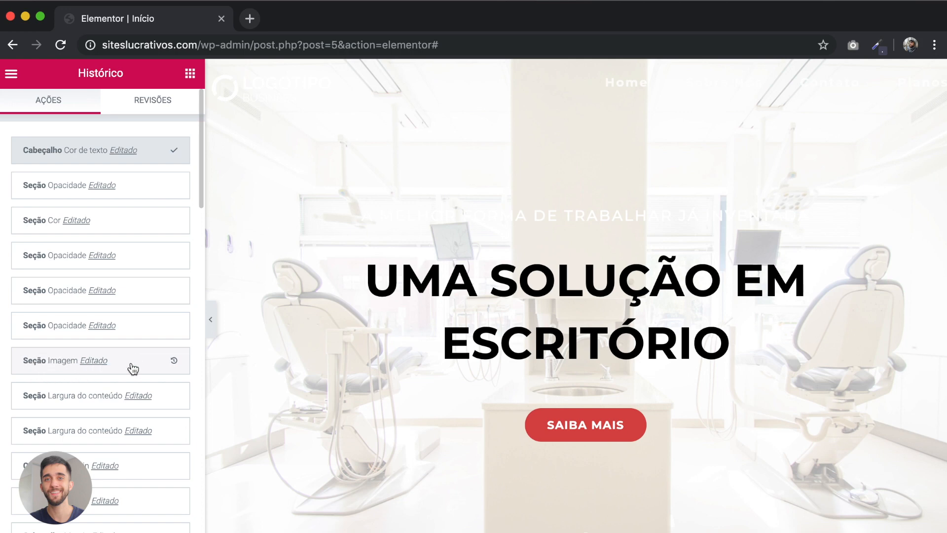
- Revert the page to the section content-width edit just before the image change in the history, and view it full width
left_click(170, 396)
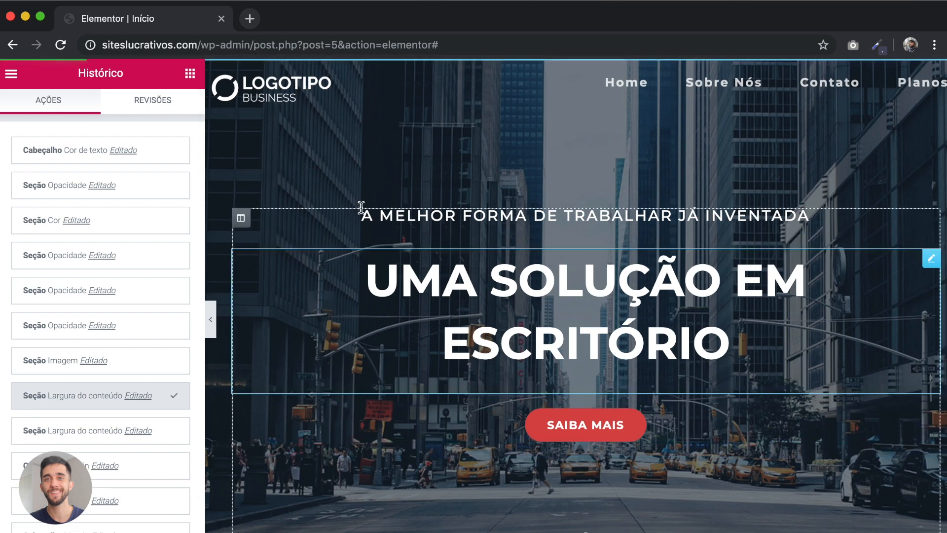
left_click(212, 320)
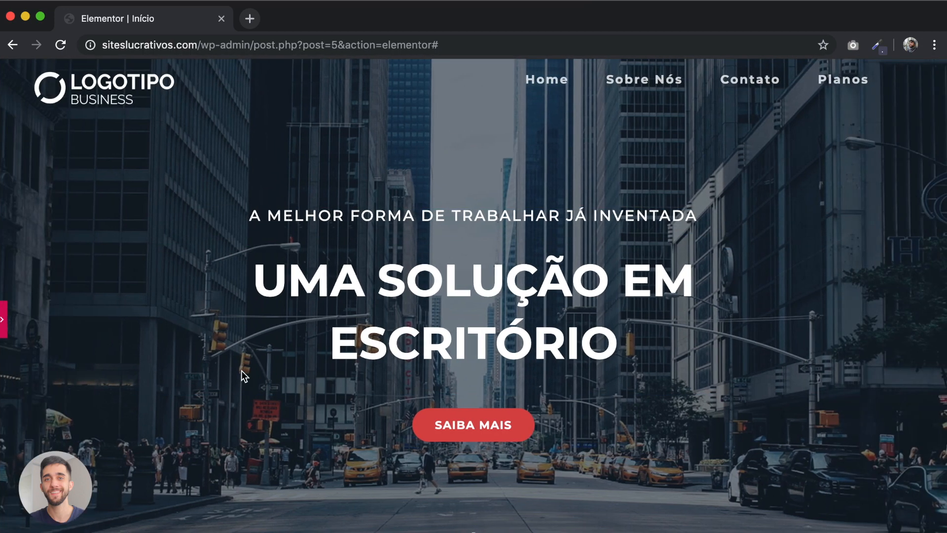
scroll(241, 371, "down", 14)
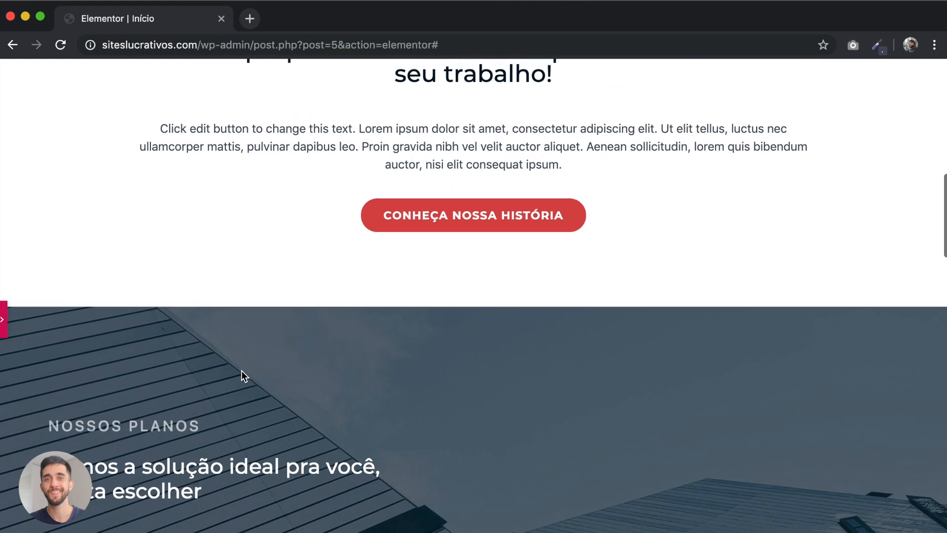
scroll(241, 371, "up", 14)
left_click(4, 321)
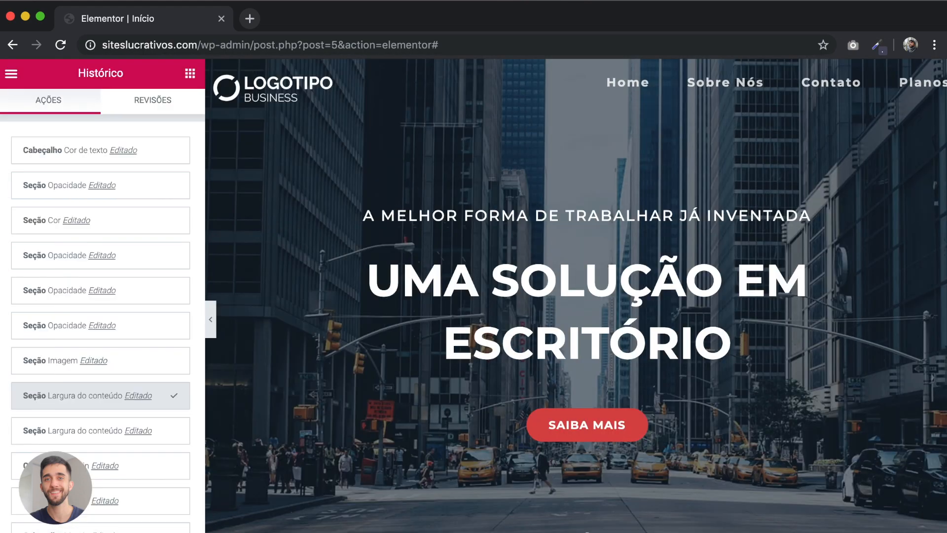
- Preview the page in a separate tab, close the preview and glance over the upper sections in the editor
left_click(107, 532)
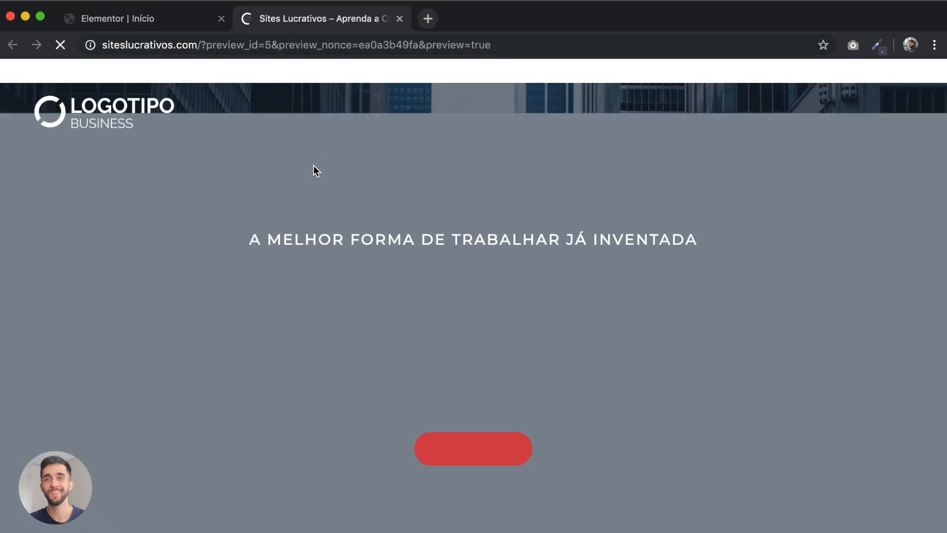
key("super+w")
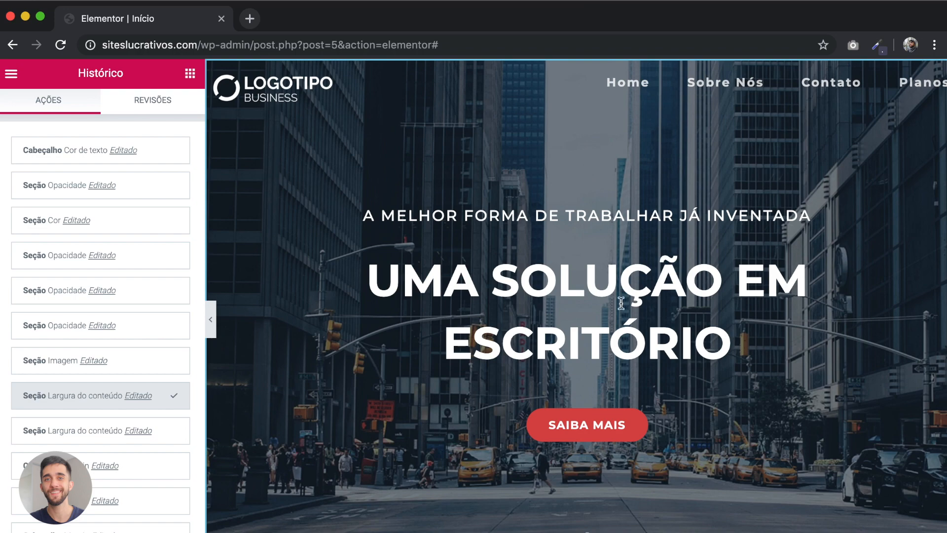
scroll(444, 269, "down", 10)
scroll(444, 269, "down", 5)
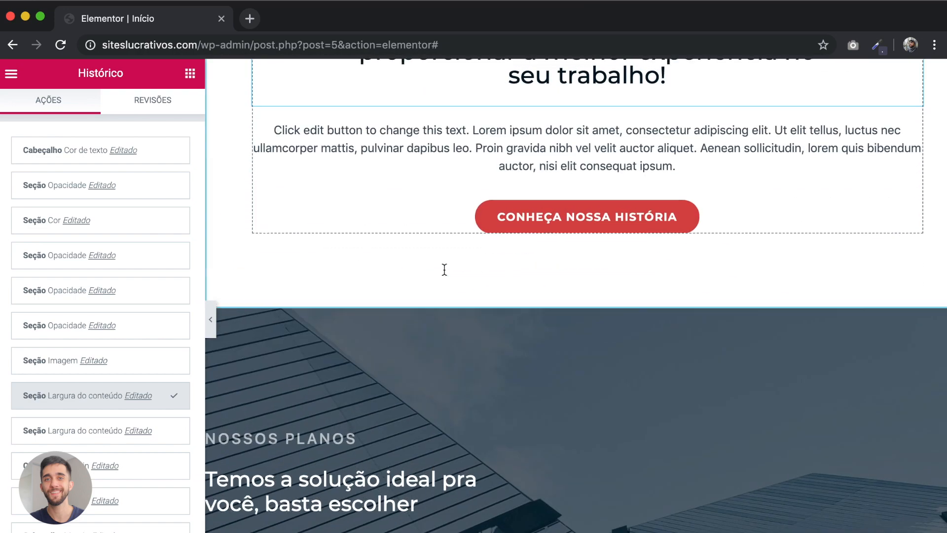
scroll(474, 276, "up", 15)
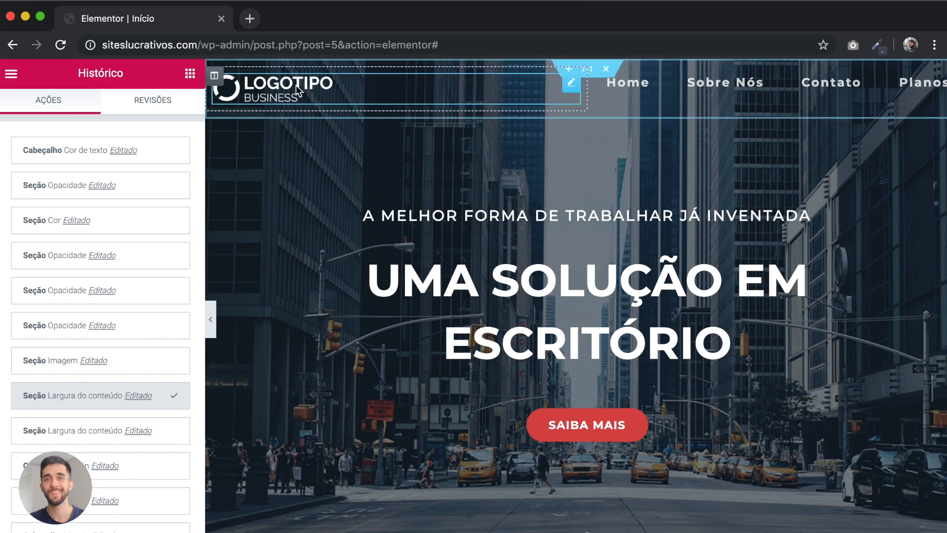
- Examine the settings of the header's logo image and the text, icon and link options of the menu's Home item
left_click(336, 93)
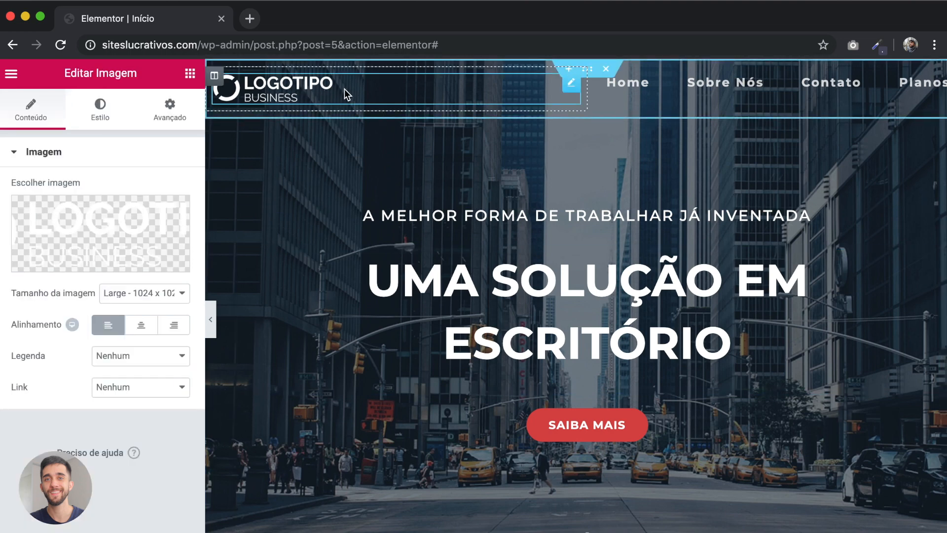
mouse_move(86, 234)
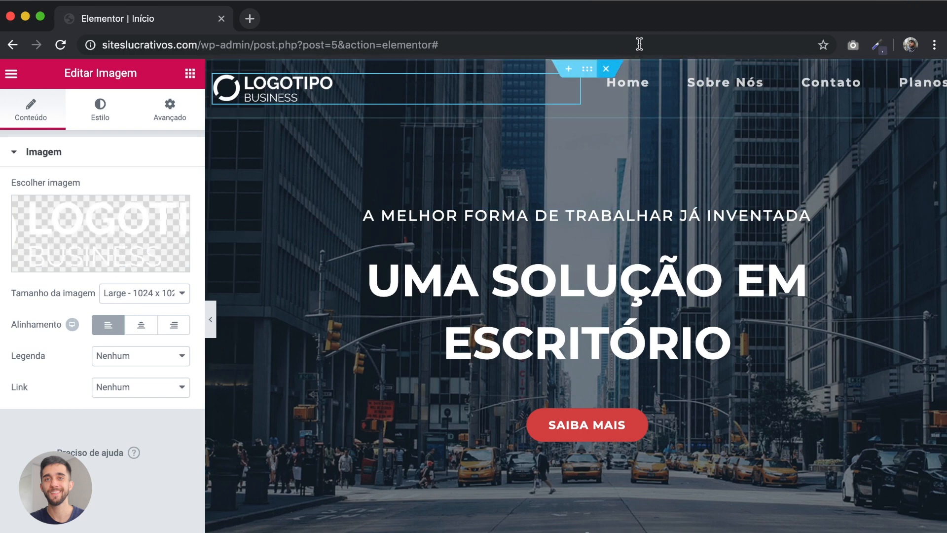
left_click(658, 89)
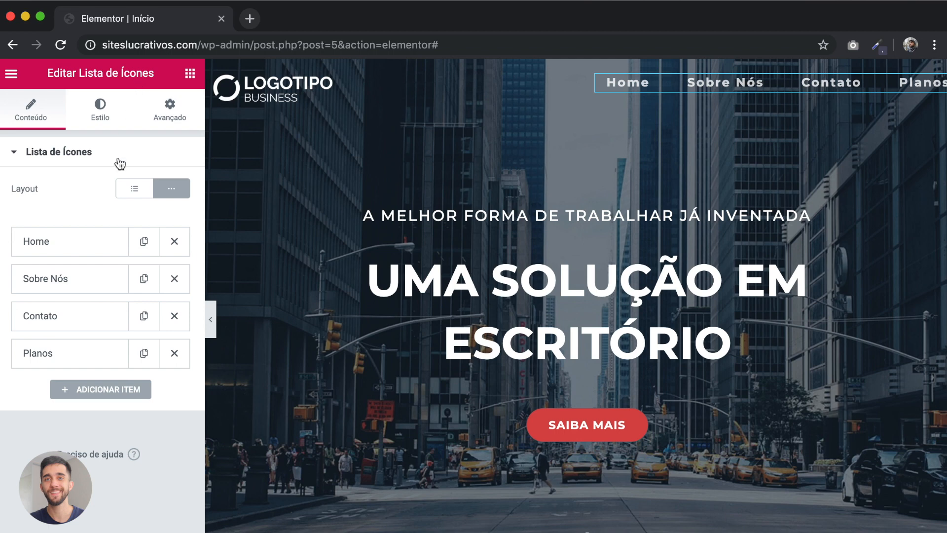
left_click(76, 238)
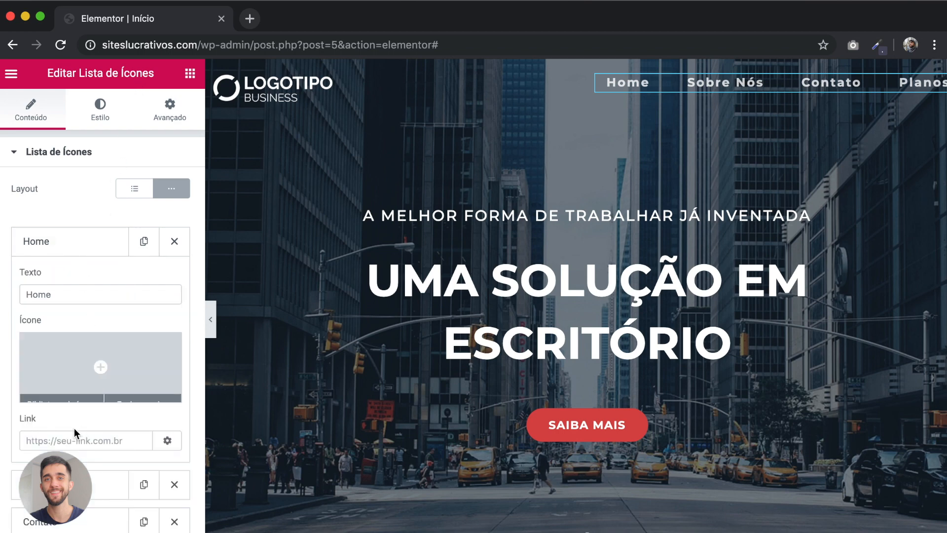
scroll(64, 425, "down", 1)
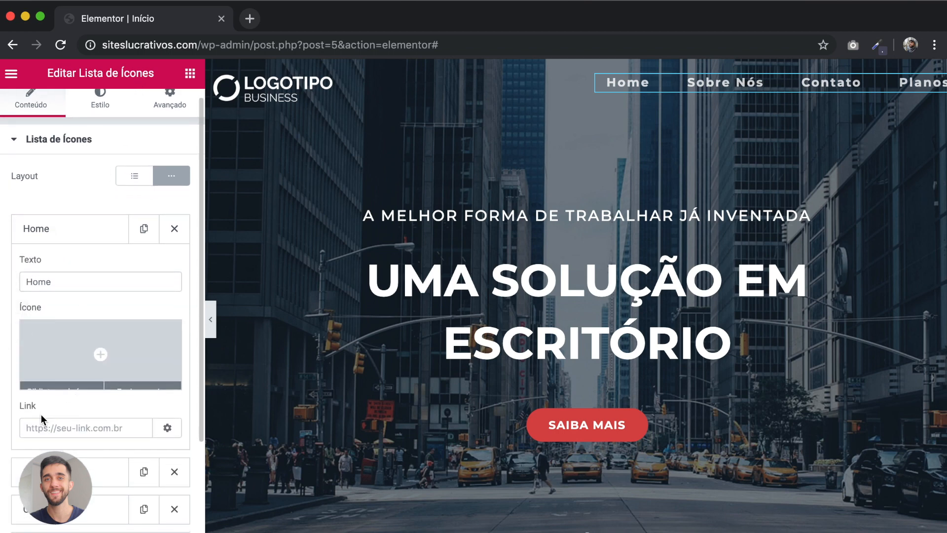
left_click(49, 471)
left_click(74, 423)
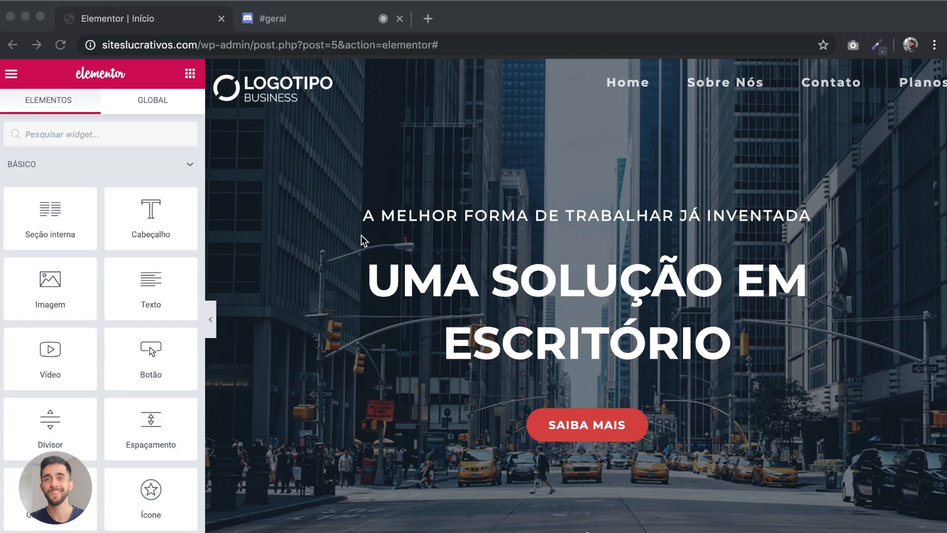
- Look over the hero, Sobre Nós and Nossos Planos sections, returning to the Sobre Nós section
left_click(364, 241)
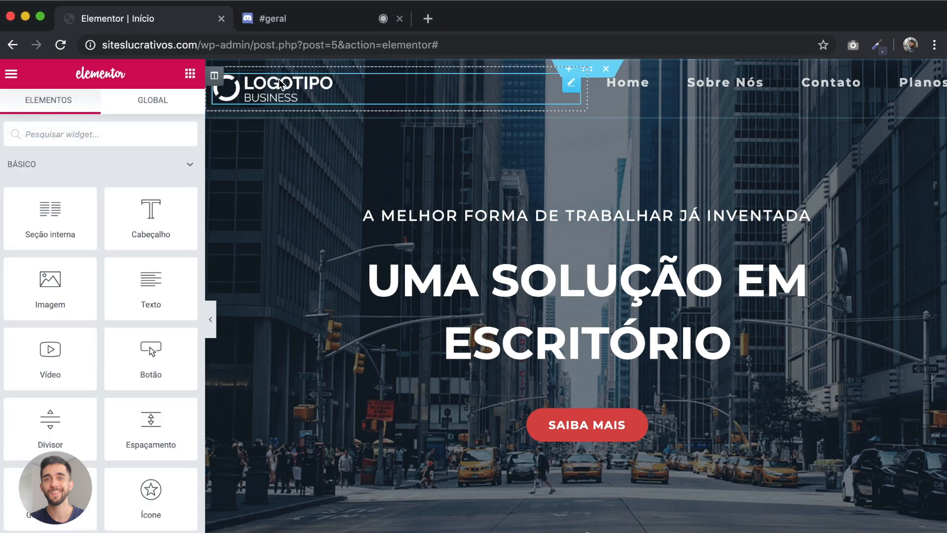
scroll(542, 277, "down", 10)
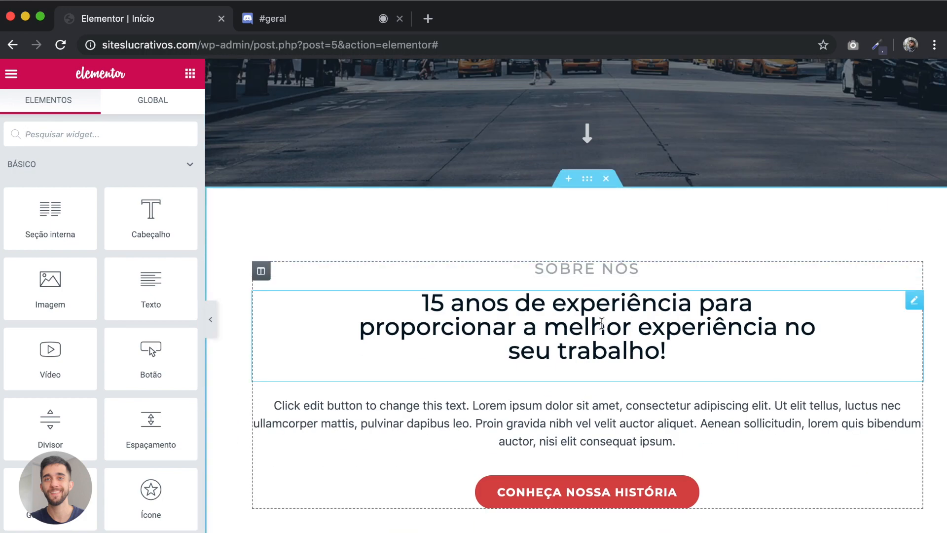
scroll(602, 404, "down", 3)
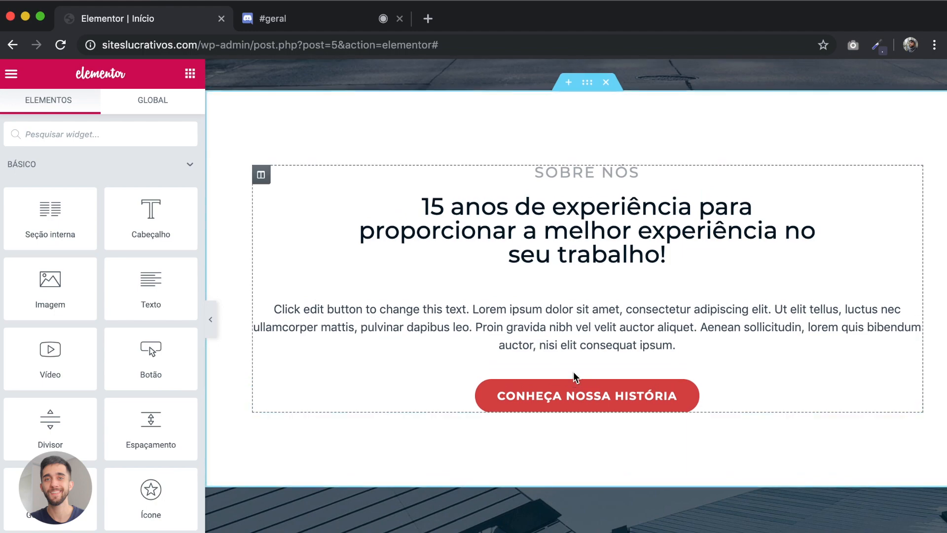
scroll(575, 378, "down", 8)
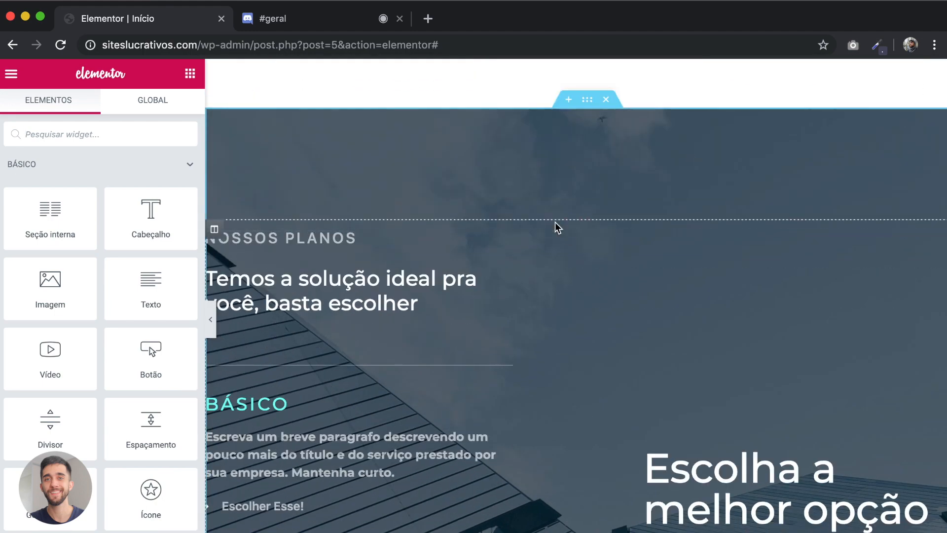
scroll(555, 227, "down", 3)
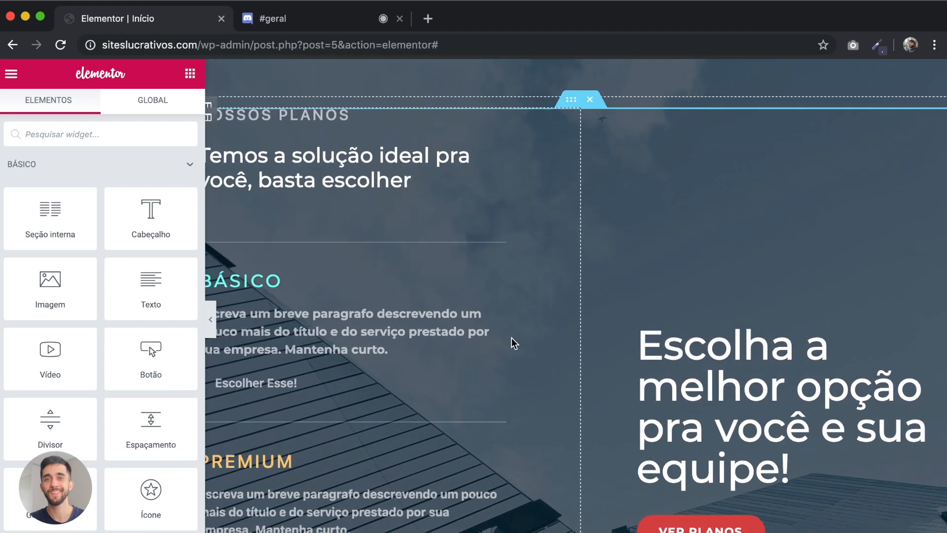
scroll(513, 346, "down", 4)
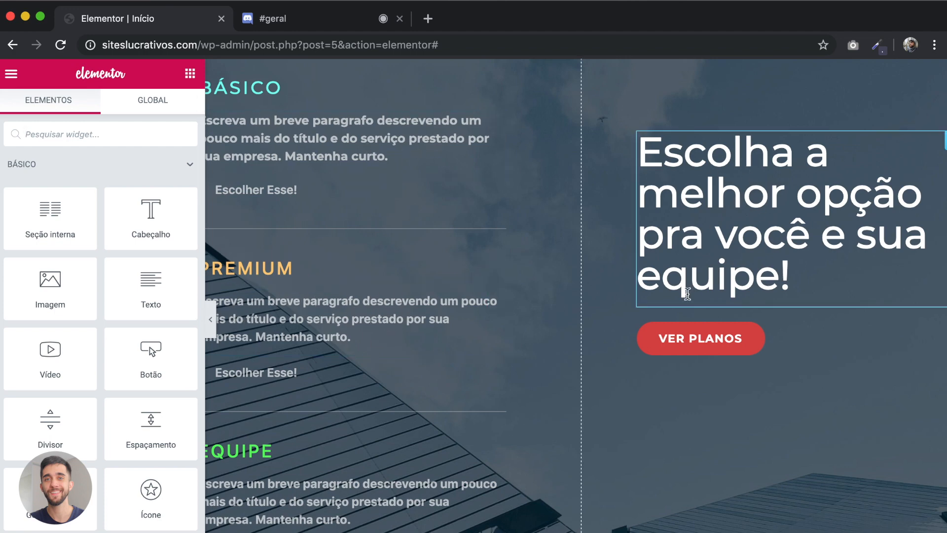
scroll(686, 273, "up", 10)
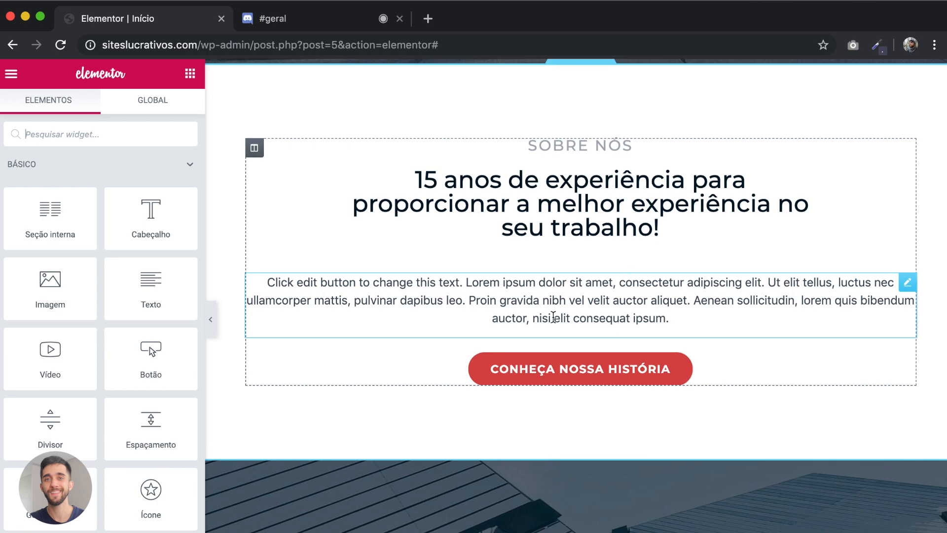
scroll(596, 312, "up", 1)
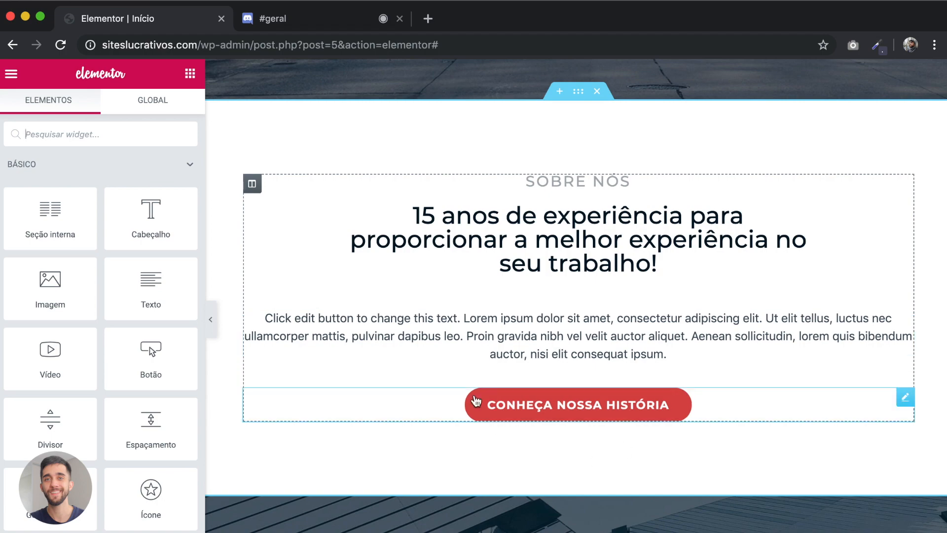
- Review the page's remaining sections, from the plans and numbers to the audience cards, contact call-out and footer
scroll(493, 394, "down", 3)
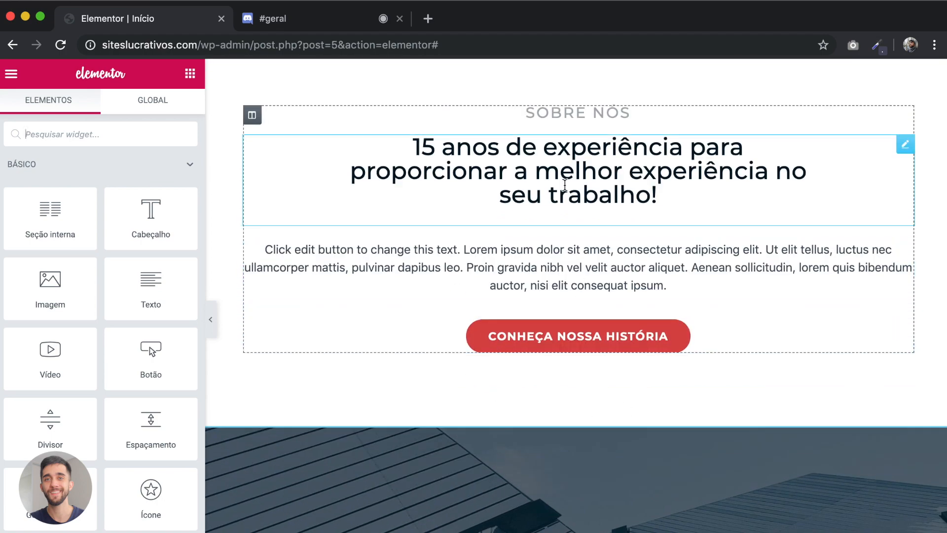
scroll(582, 232, "down", 5)
scroll(587, 247, "up", 2)
scroll(594, 273, "down", 8)
scroll(595, 272, "down", 10)
scroll(594, 304, "down", 2)
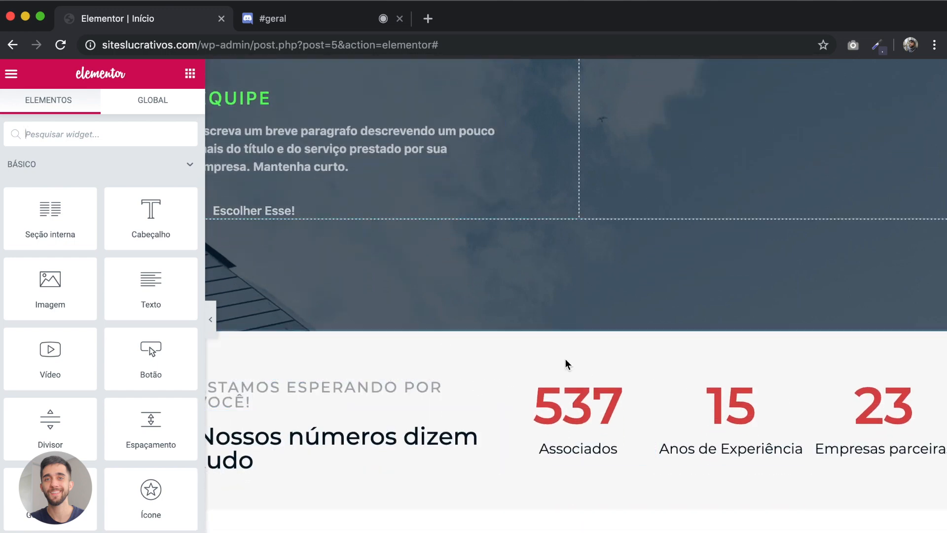
scroll(513, 410, "down", 18)
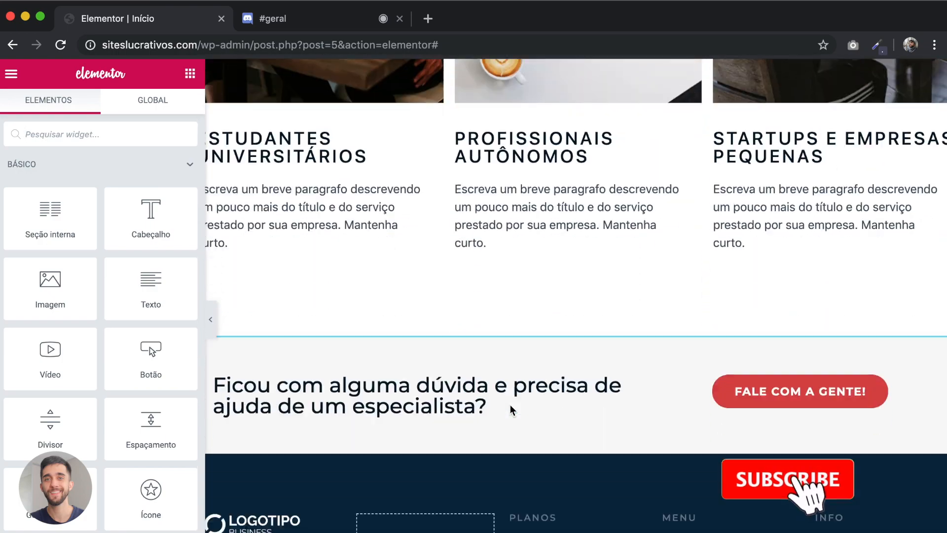
scroll(615, 348, "up", 1)
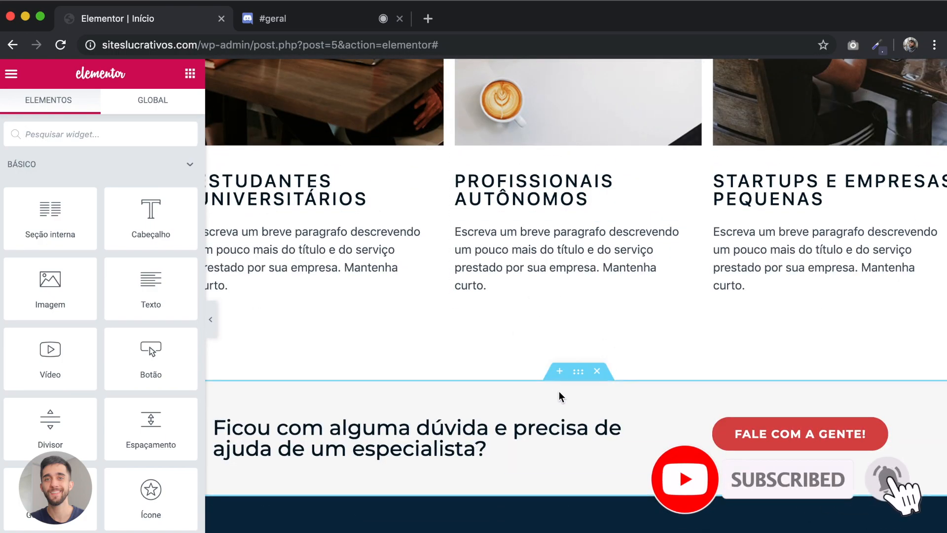
scroll(559, 392, "up", 15)
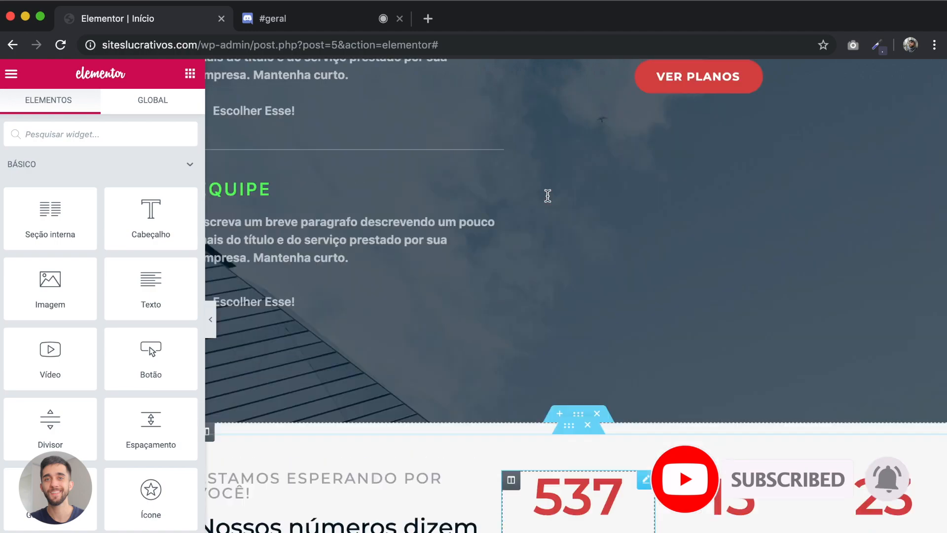
scroll(548, 196, "up", 15)
scroll(547, 196, "down", 12)
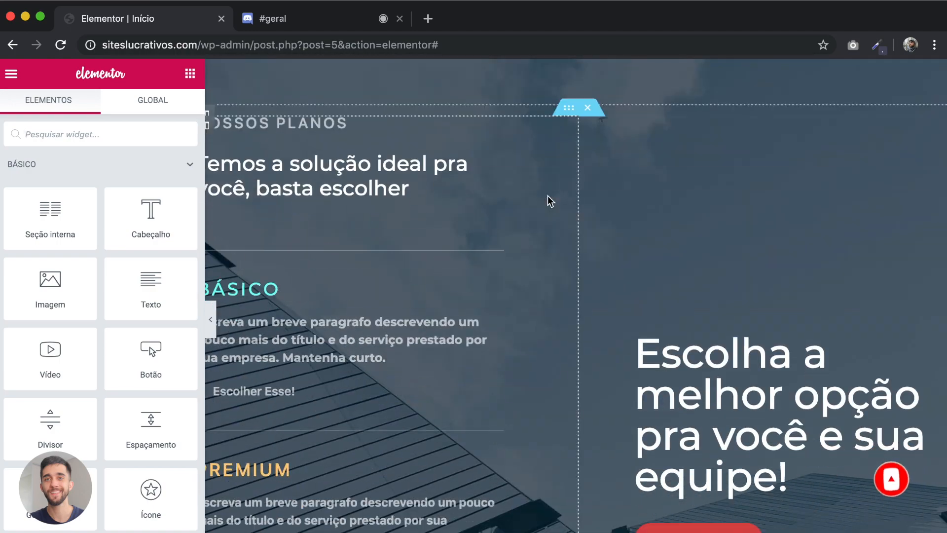
scroll(547, 195, "down", 15)
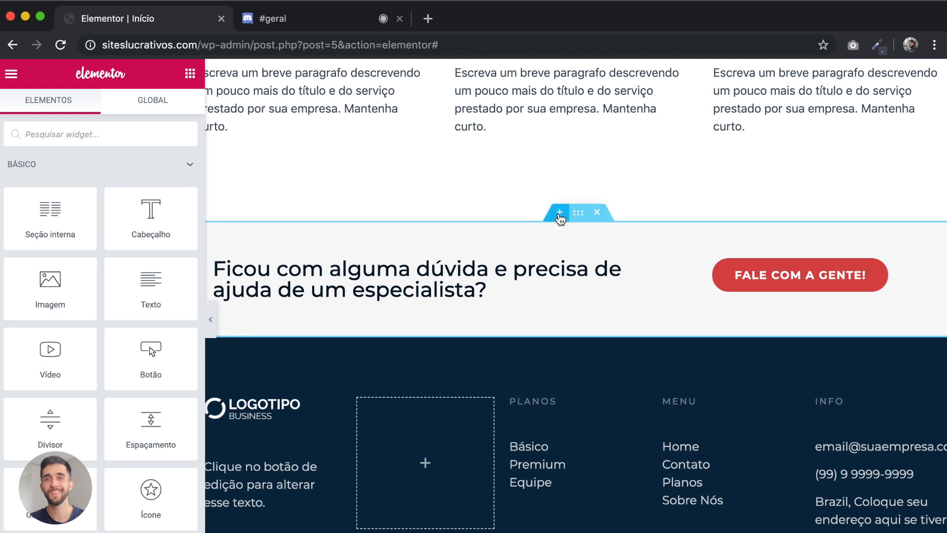
- Add a new single-column section directly above the "Ficou com alguma dúvida e precisa de ajuda de um especialista?" section
scroll(520, 197, "up", 2)
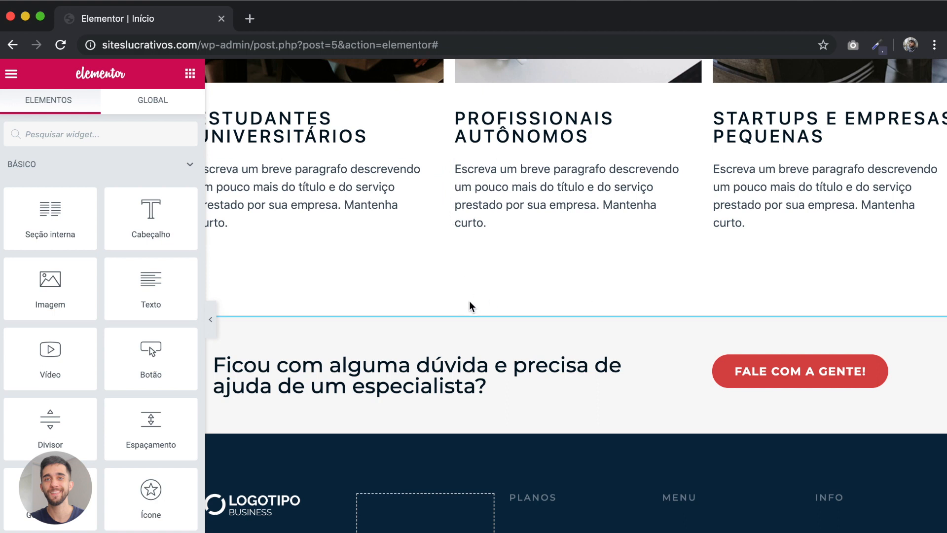
scroll(493, 326, "up", 1)
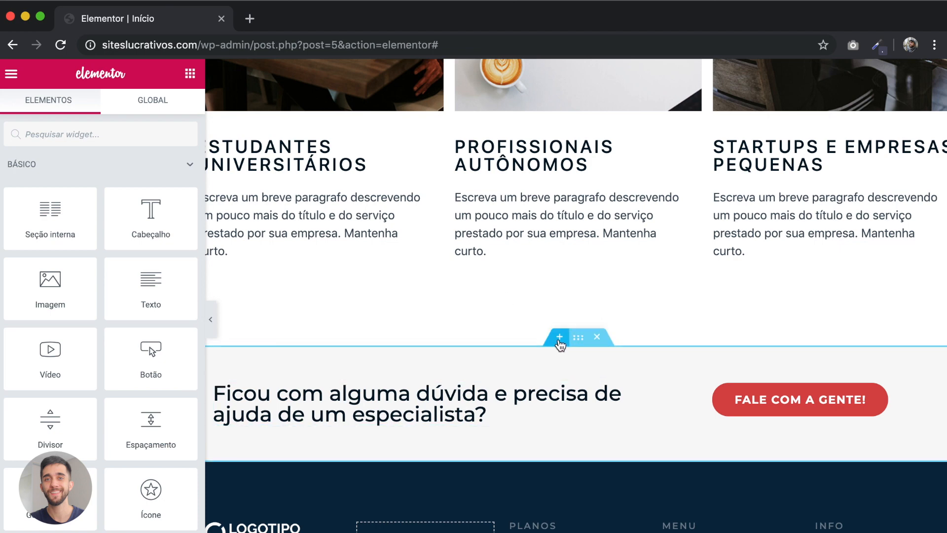
left_click(559, 338)
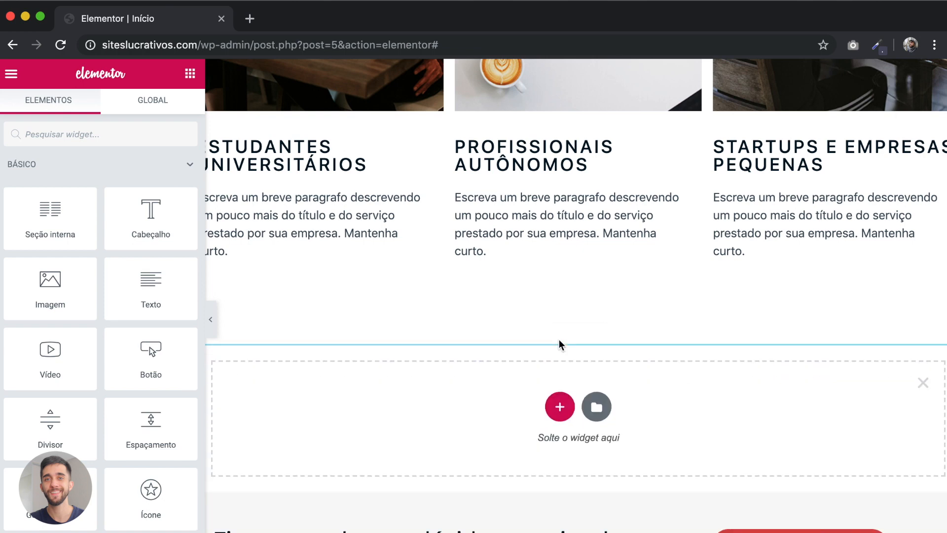
left_click(560, 407)
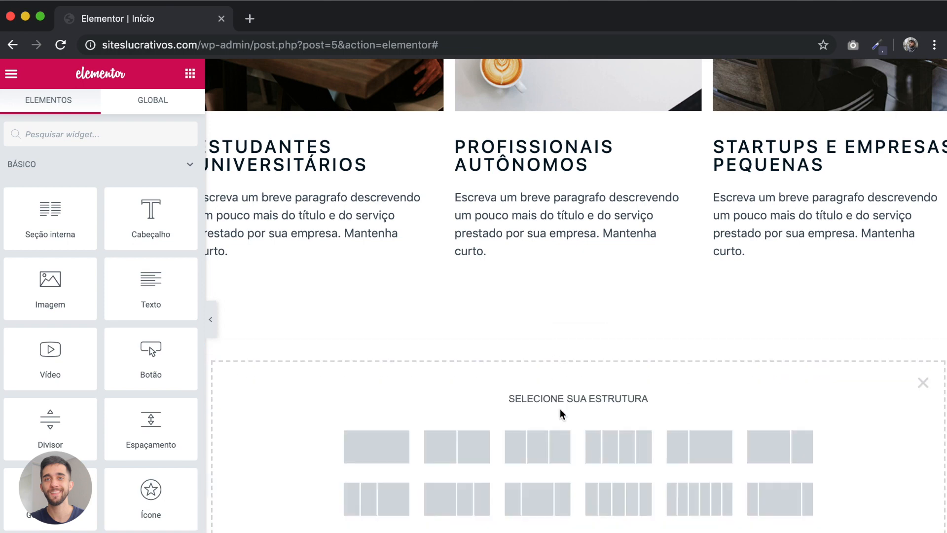
scroll(484, 398, "down", 3)
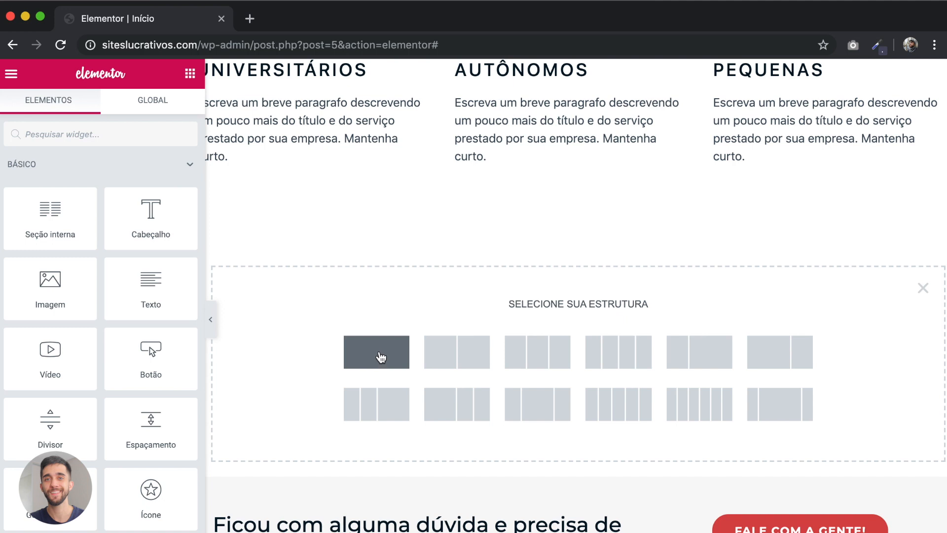
left_click(382, 358)
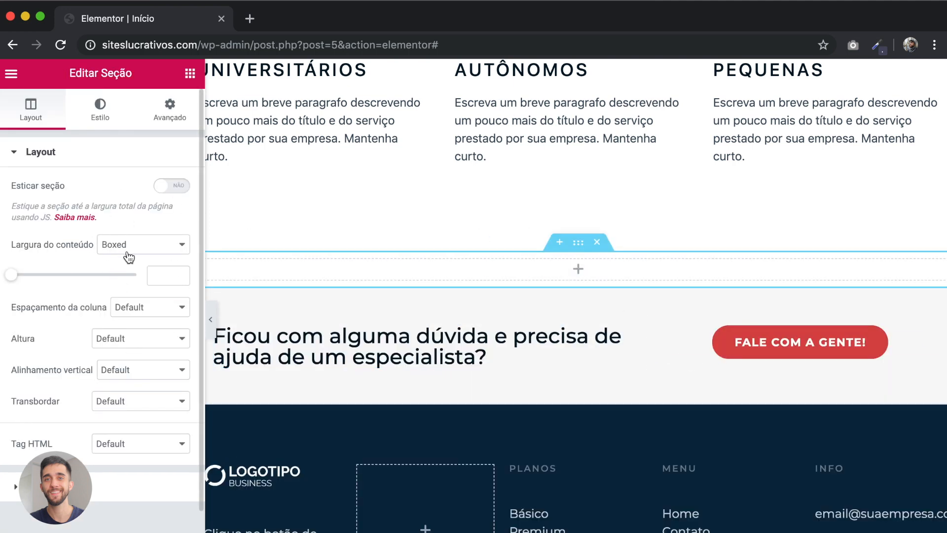
- Give the new section a minimum height (Altura mínima) of 600 px
left_click(139, 347)
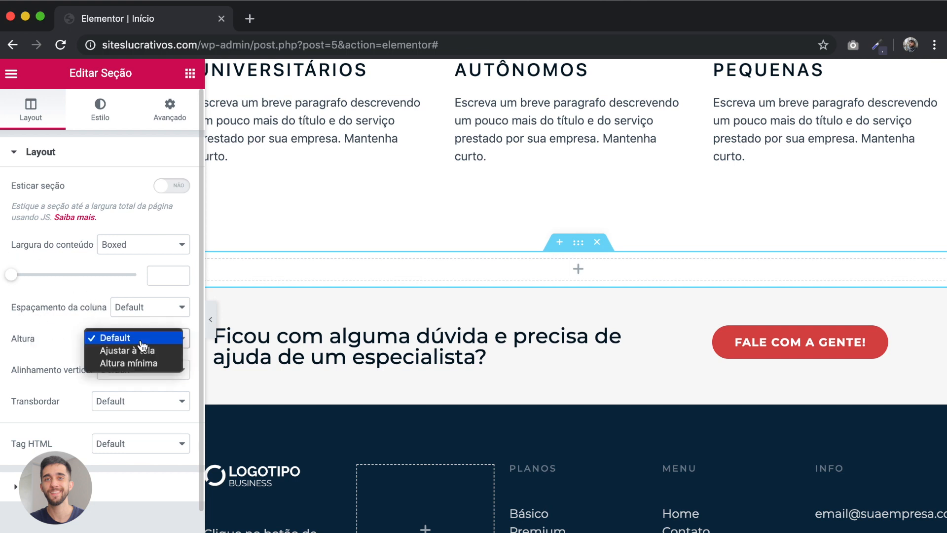
left_click(129, 364)
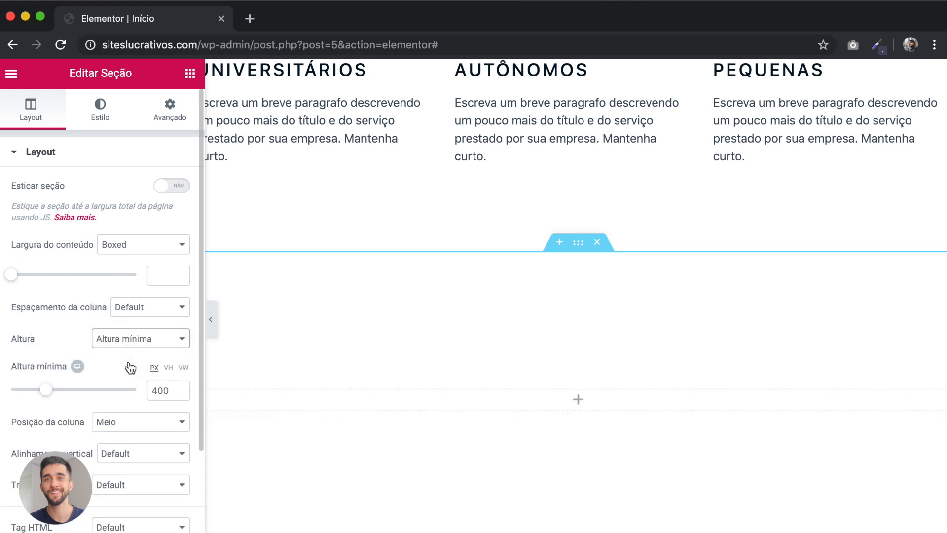
left_click(159, 392)
key("BackSpace")
key("BackSpace")
key("BackSpace")
type("600")
scroll(514, 407, "down", 5)
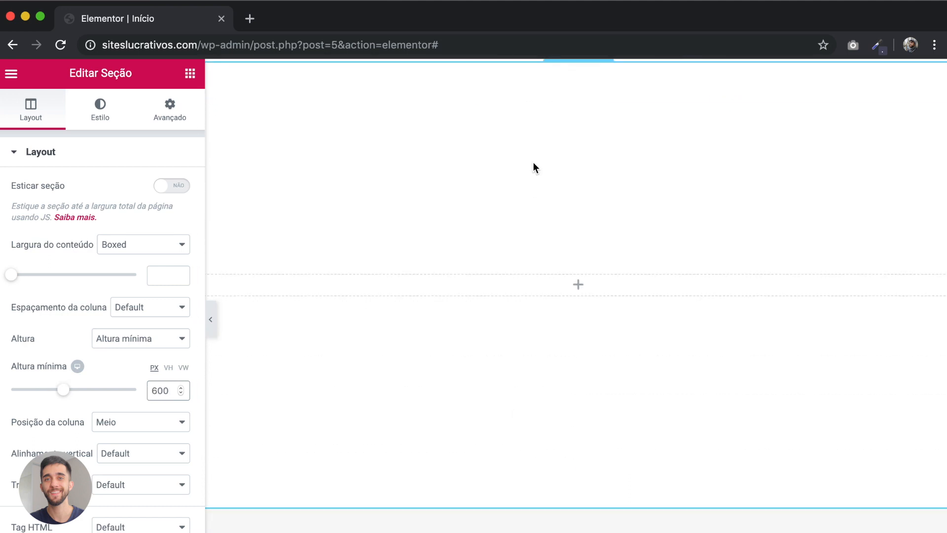
scroll(533, 158, "up", 2)
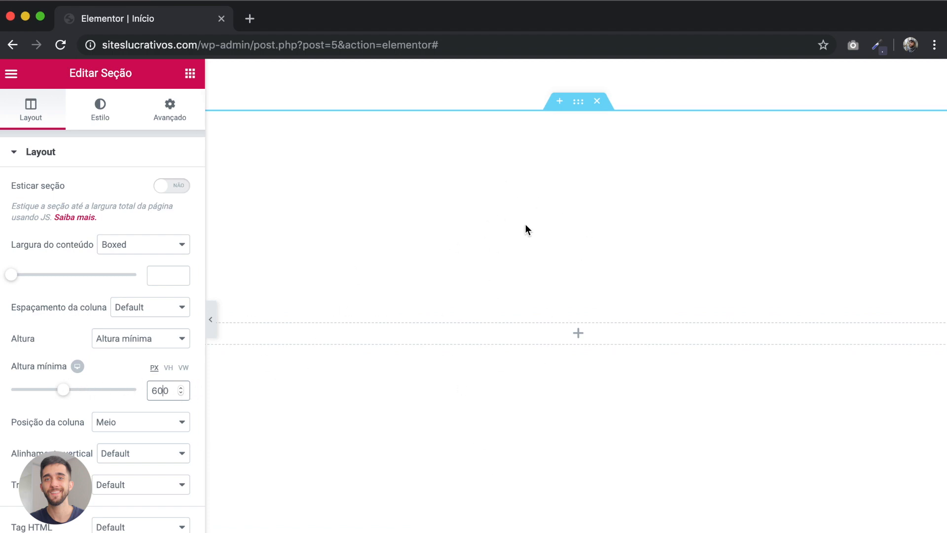
- Give the section a classic (Clássico) background using the media library image bg-04-free-img.jpg
left_click(100, 114)
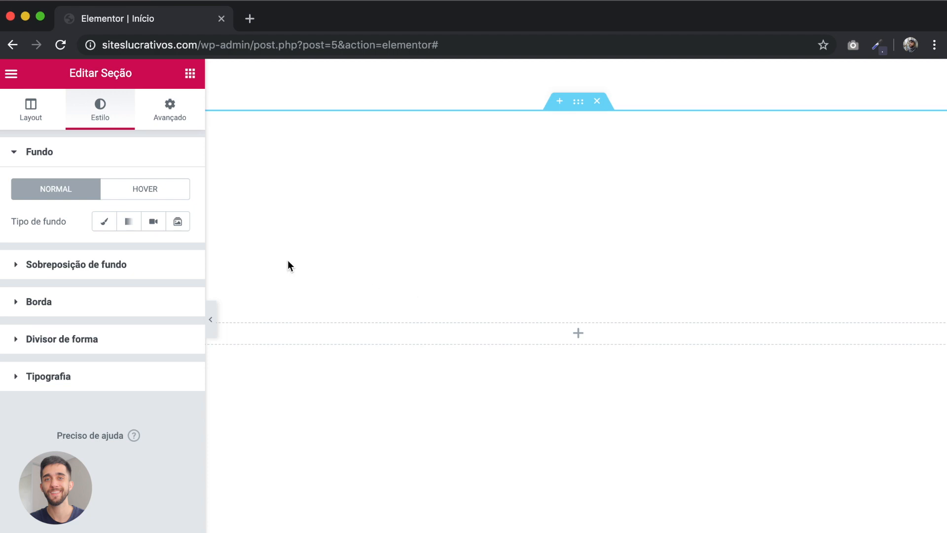
left_click(106, 224)
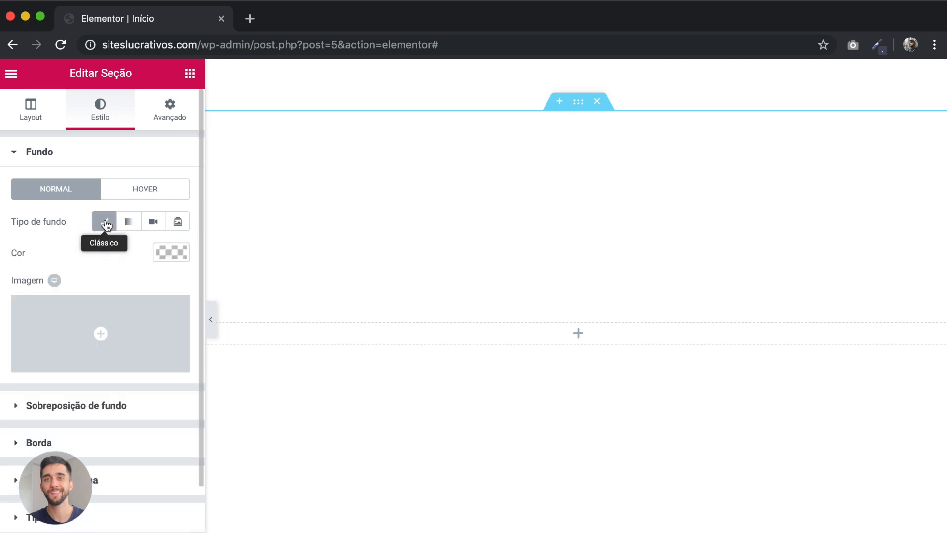
left_click(109, 324)
left_click(523, 232)
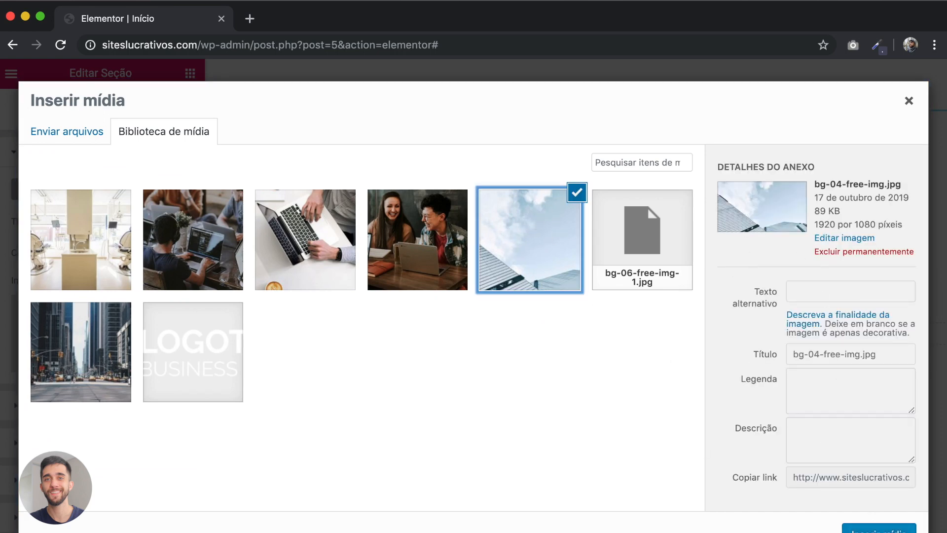
left_click(879, 529)
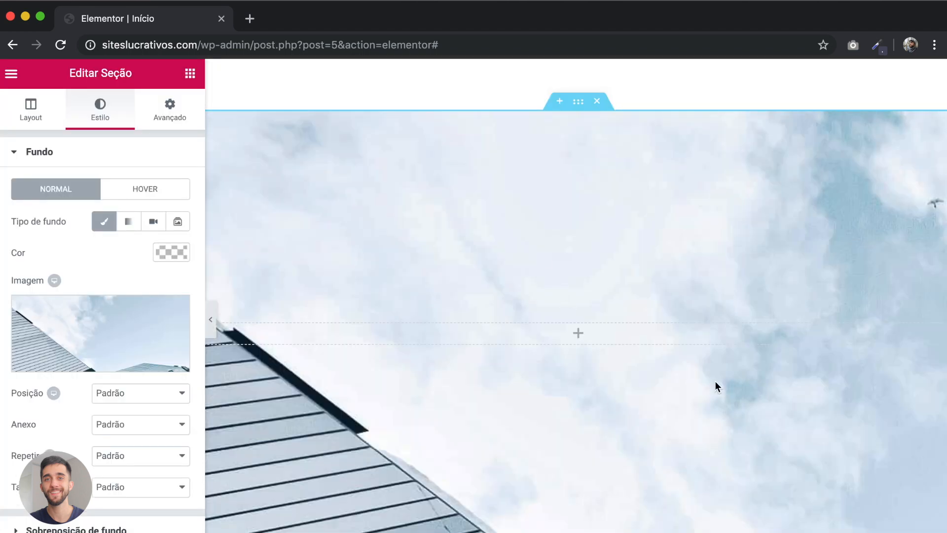
- Set the background image's position to Inferior centro and its attachment (Anexo) to Fixo
scroll(518, 330, "down", 3)
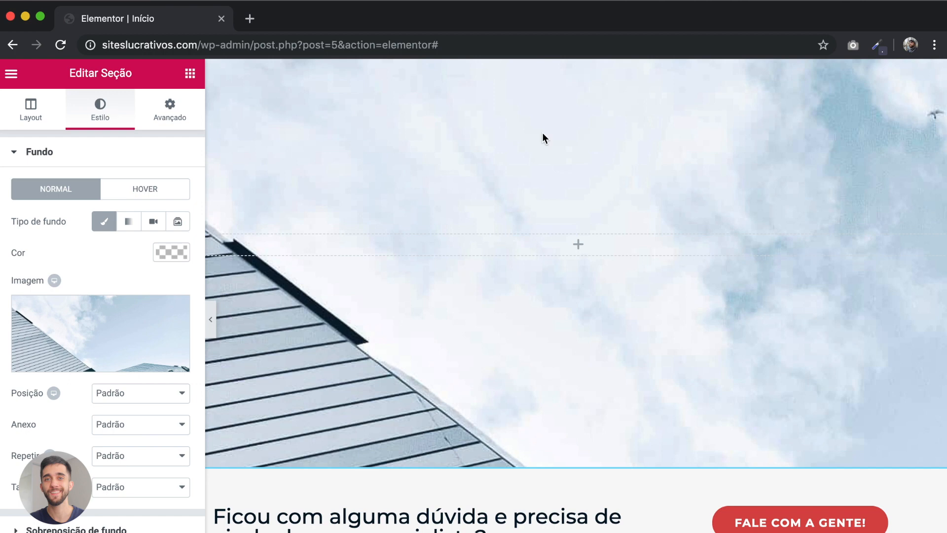
scroll(460, 304, "up", 2)
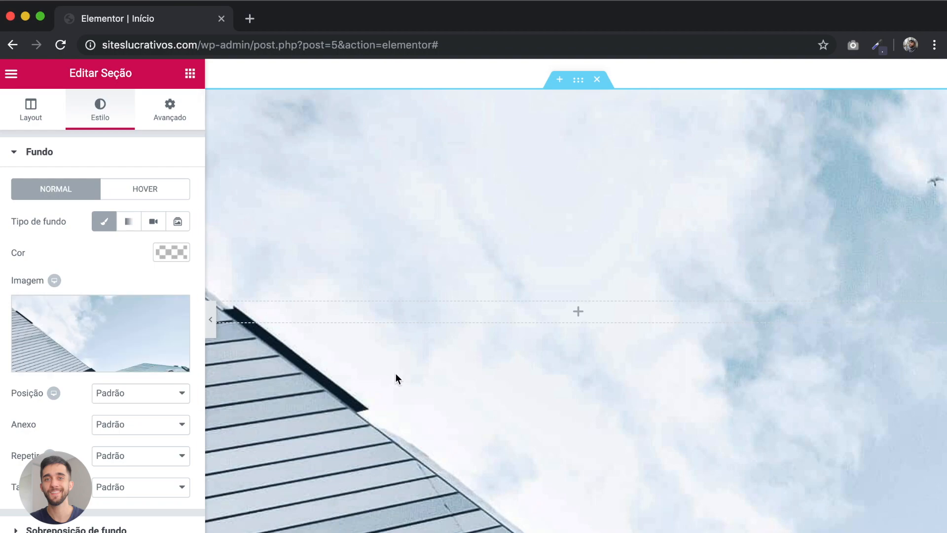
scroll(603, 426, "up", 15)
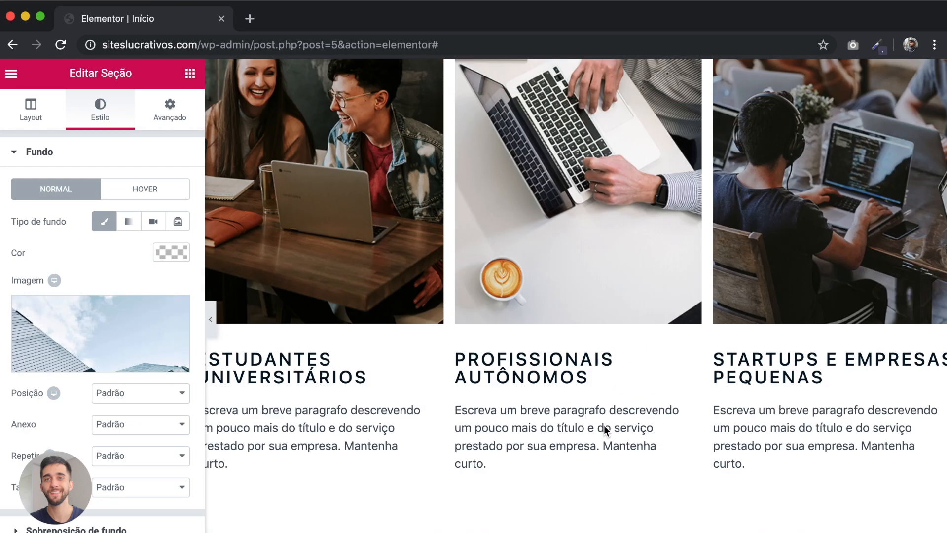
scroll(604, 425, "down", 5)
scroll(605, 427, "down", 9)
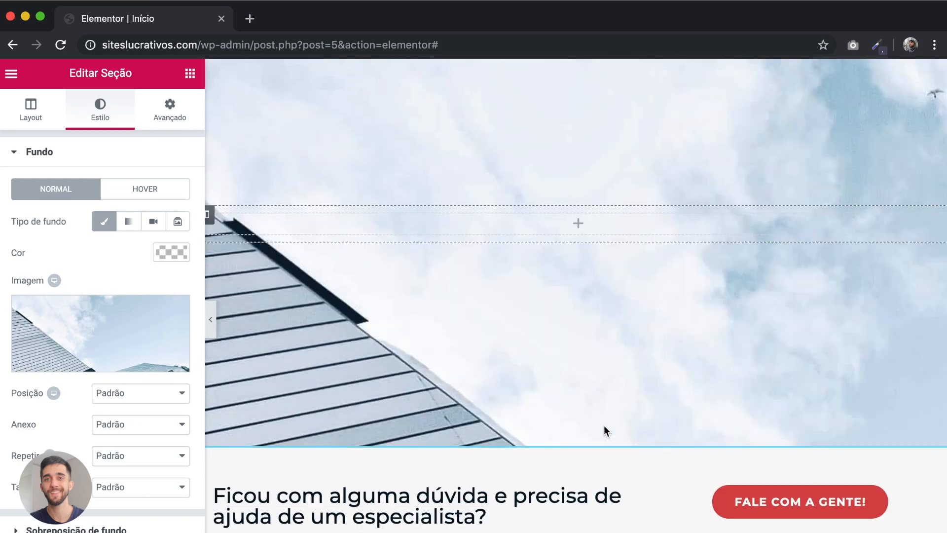
scroll(605, 428, "up", 2)
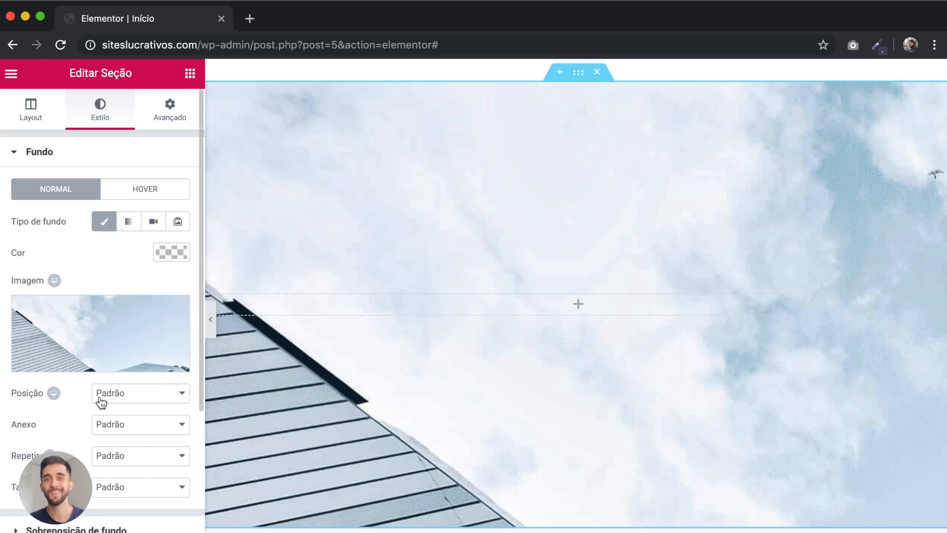
left_click(136, 399)
left_click(130, 494)
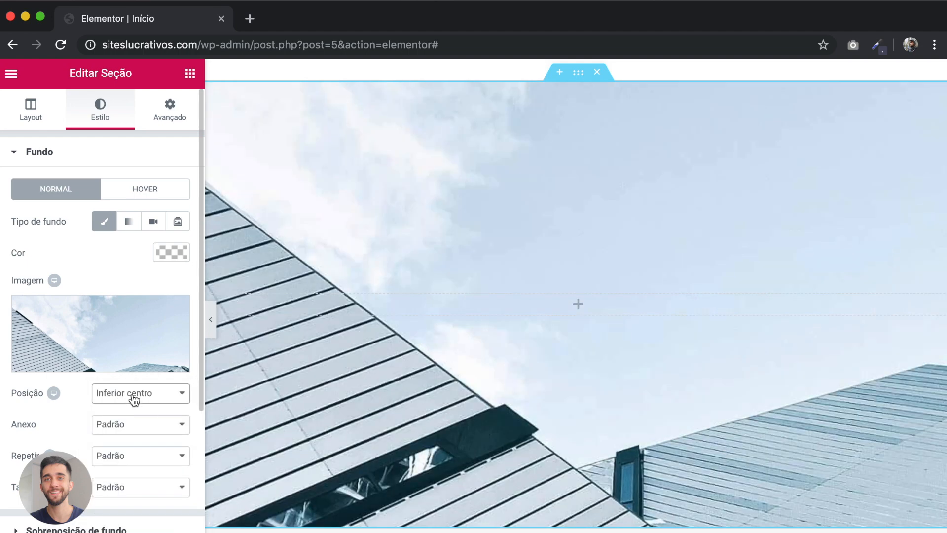
left_click(140, 425)
left_click(121, 451)
scroll(466, 380, "down", 3)
scroll(466, 380, "up", 5)
scroll(466, 380, "down", 2)
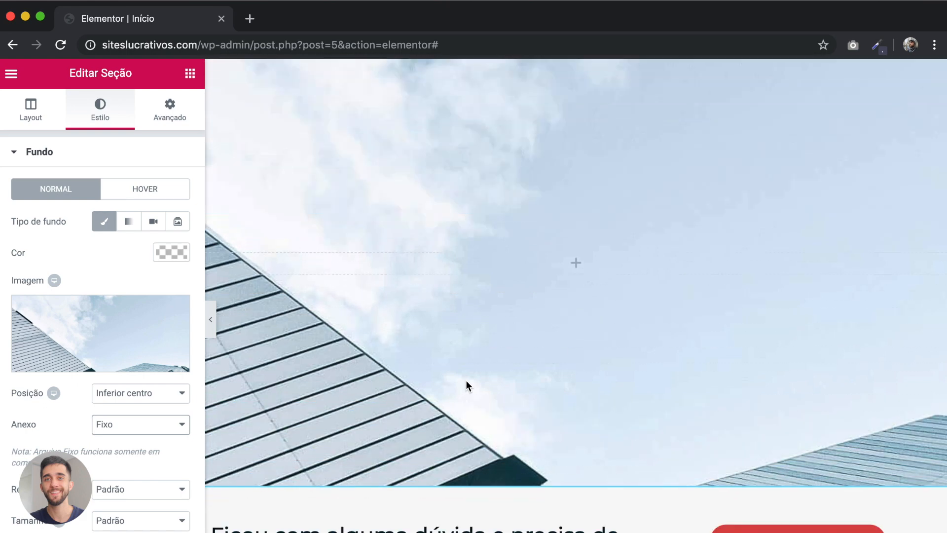
- Set the background image to Não repetir and its size (Tamanho) to full coverage (Preenchimento completo)
left_click(136, 489)
left_click(130, 503)
scroll(93, 464, "down", 2)
scroll(94, 463, "down", 1)
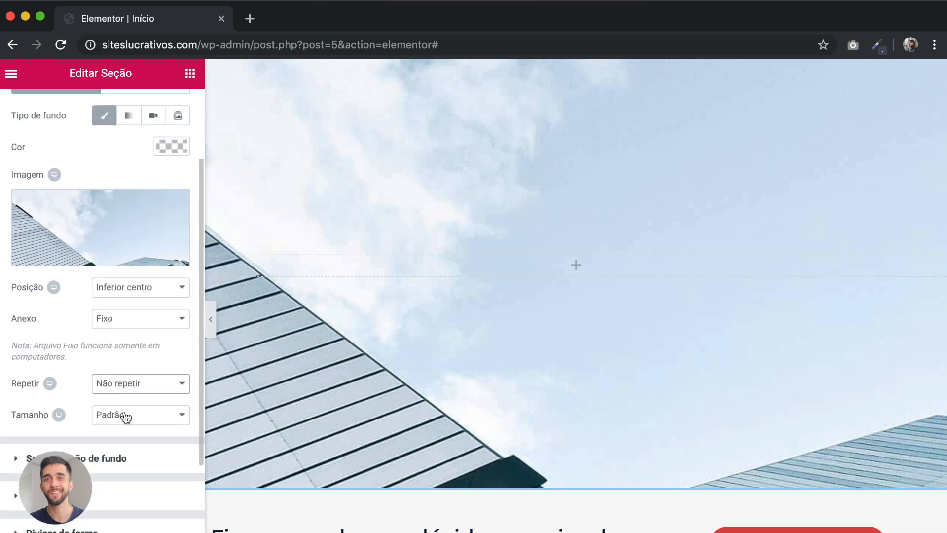
left_click(127, 416)
left_click(152, 439)
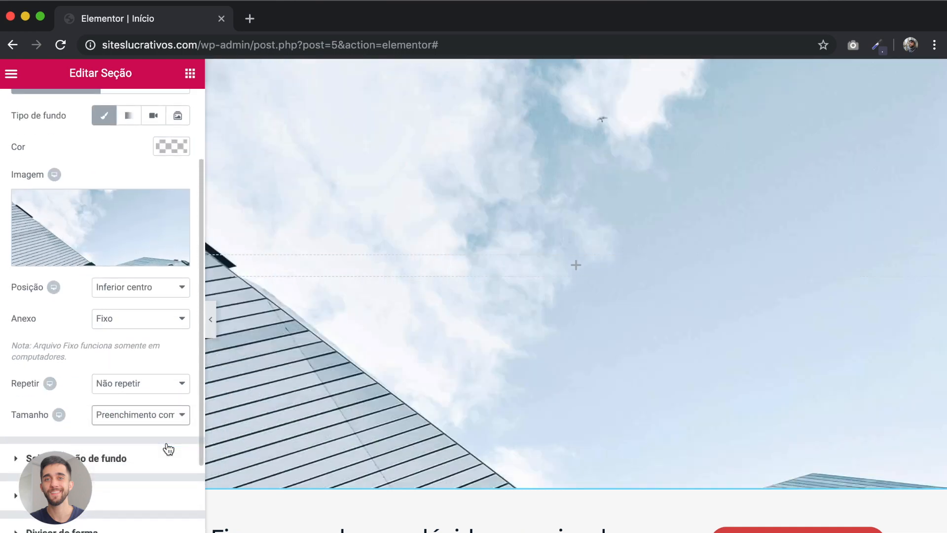
- Preview the section at full width without the editing panel and check the fixed background while scrolling past it
left_click(211, 319)
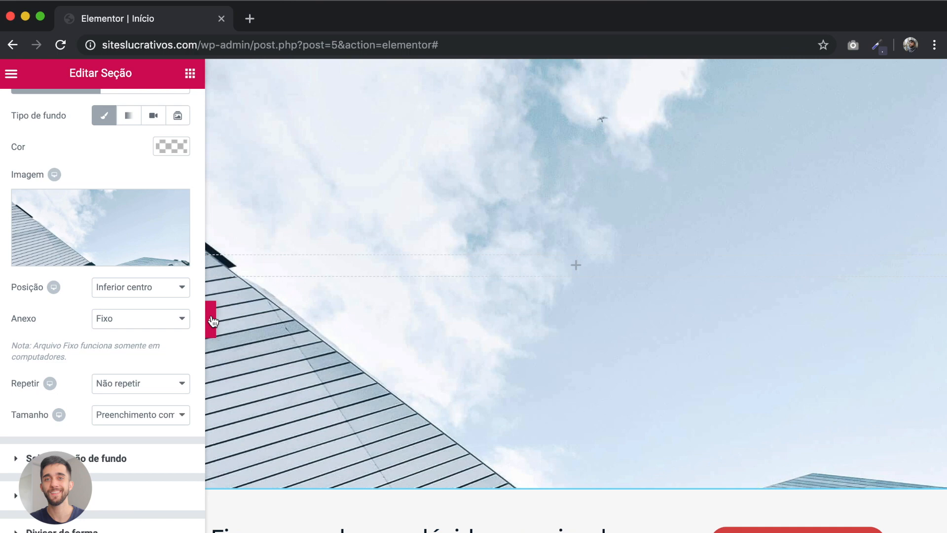
scroll(437, 291, "up", 5)
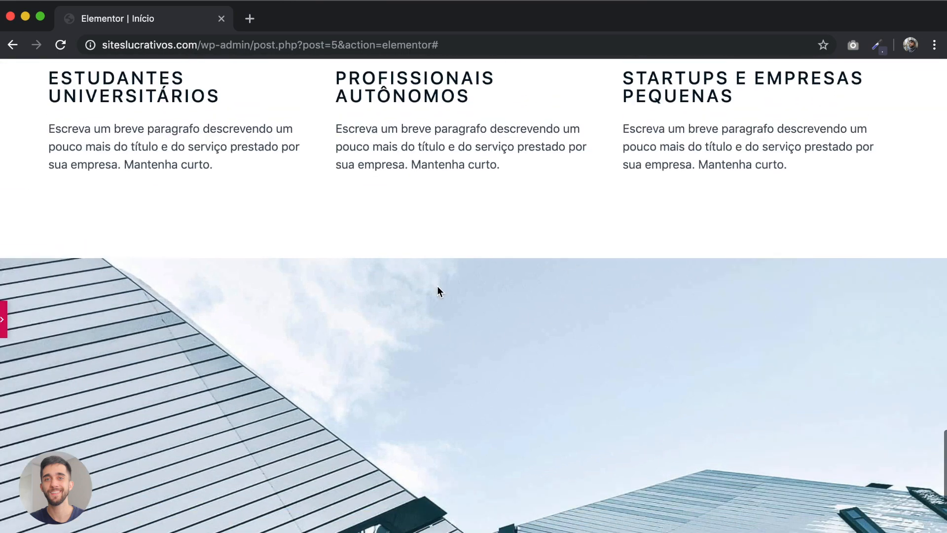
scroll(437, 291, "down", 4)
scroll(437, 291, "down", 3)
scroll(437, 291, "up", 3)
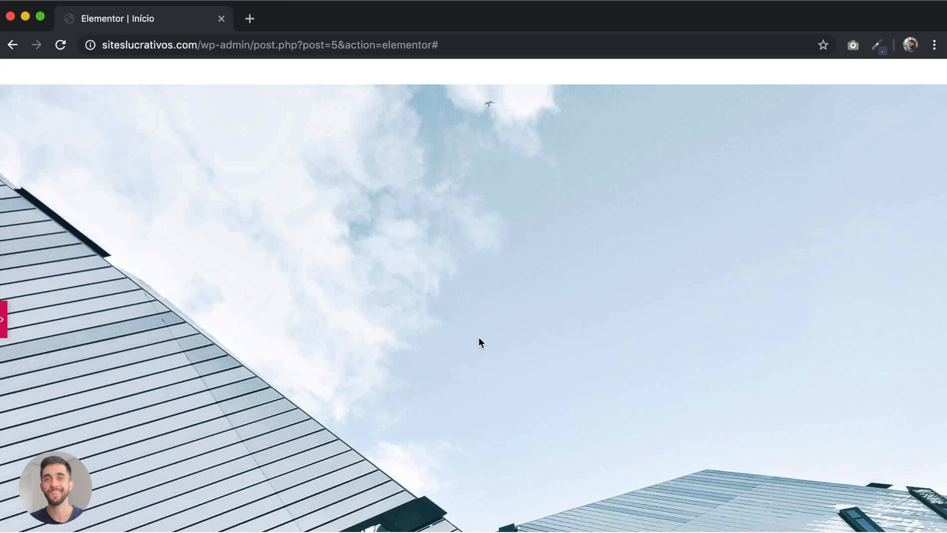
scroll(479, 338, "down", 1)
left_click(3, 321)
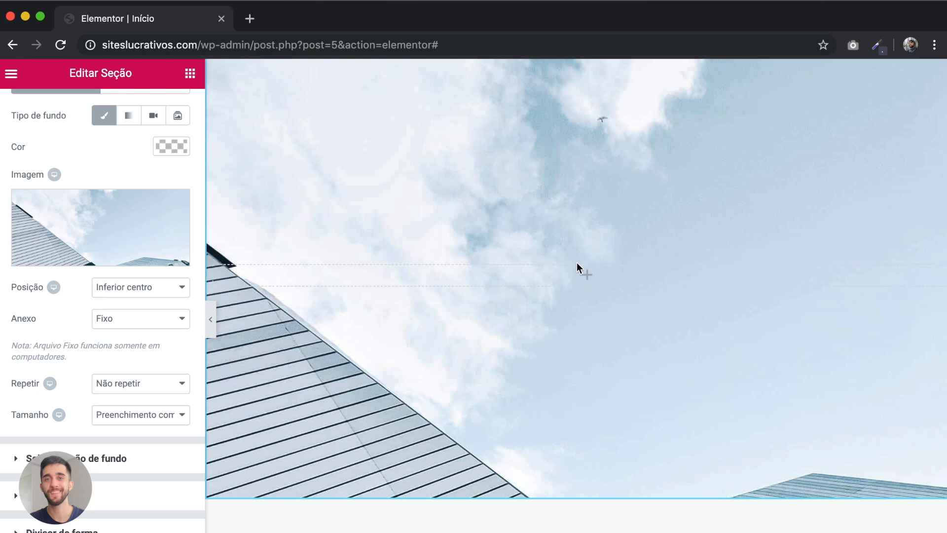
- Add a Vídeo widget to the empty column of the new section
scroll(154, 166, "up", 3)
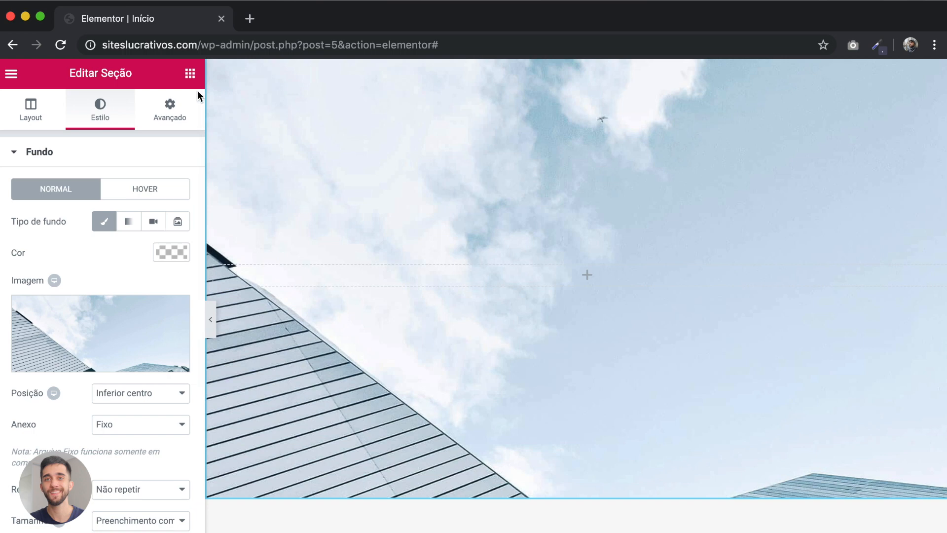
left_click(190, 74)
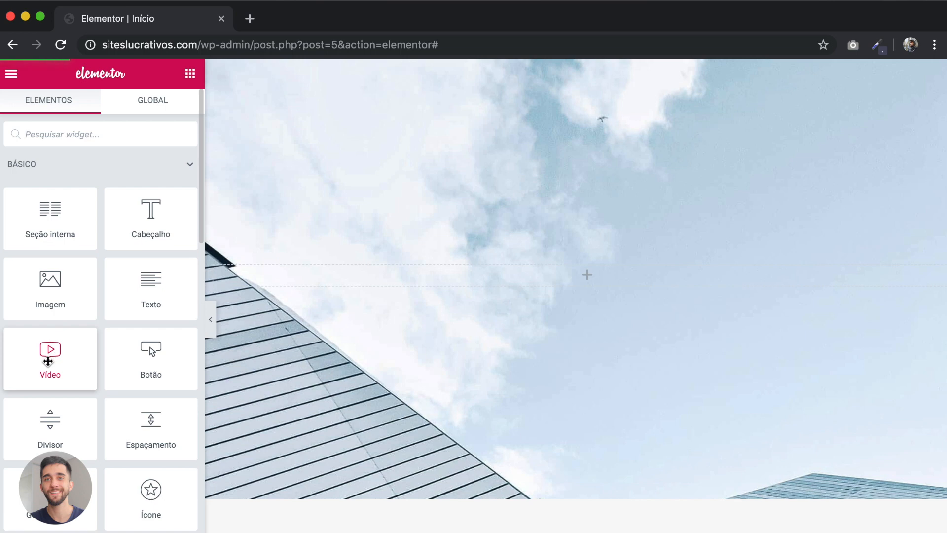
left_click_drag(48, 361, 468, 274)
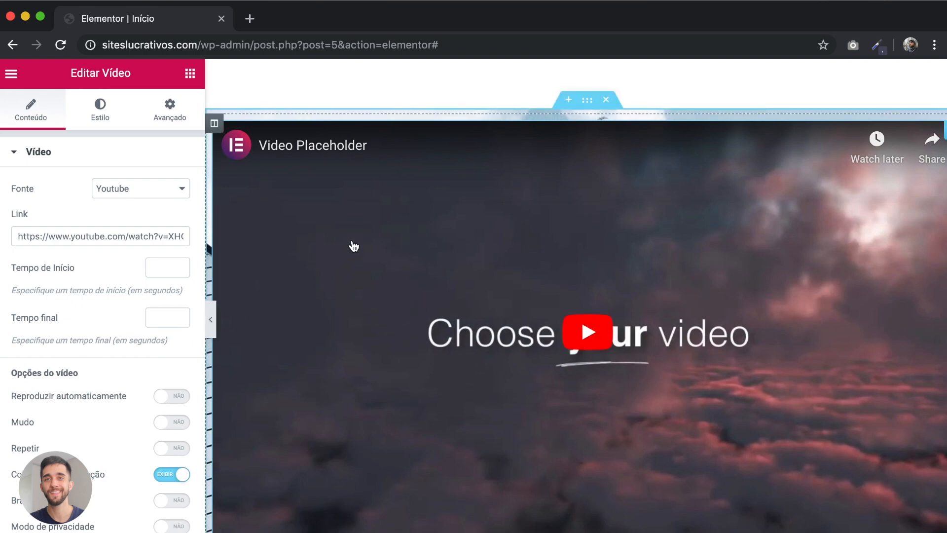
- Apply a 50 px margin around the video, then unlink the sides and set the right and left margins to 100 px
left_click(174, 115)
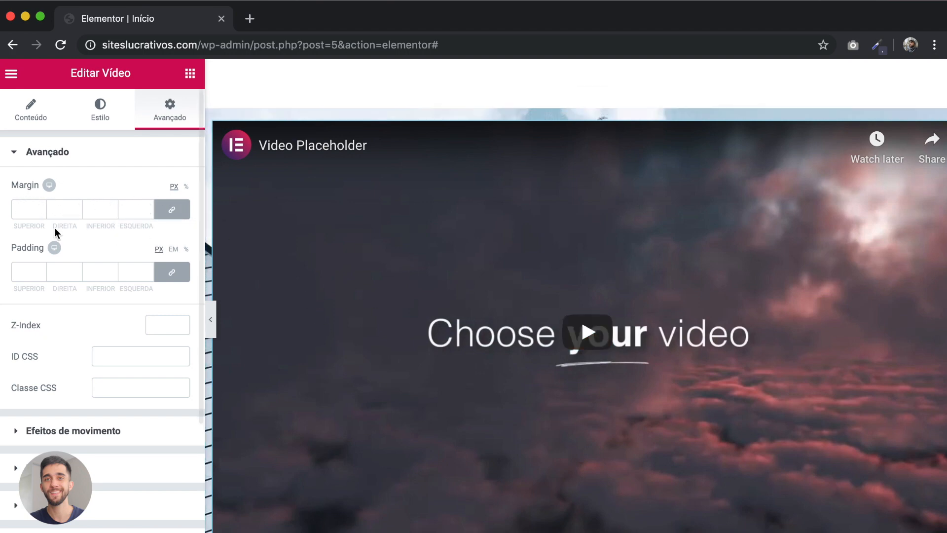
left_click(60, 207)
type("50")
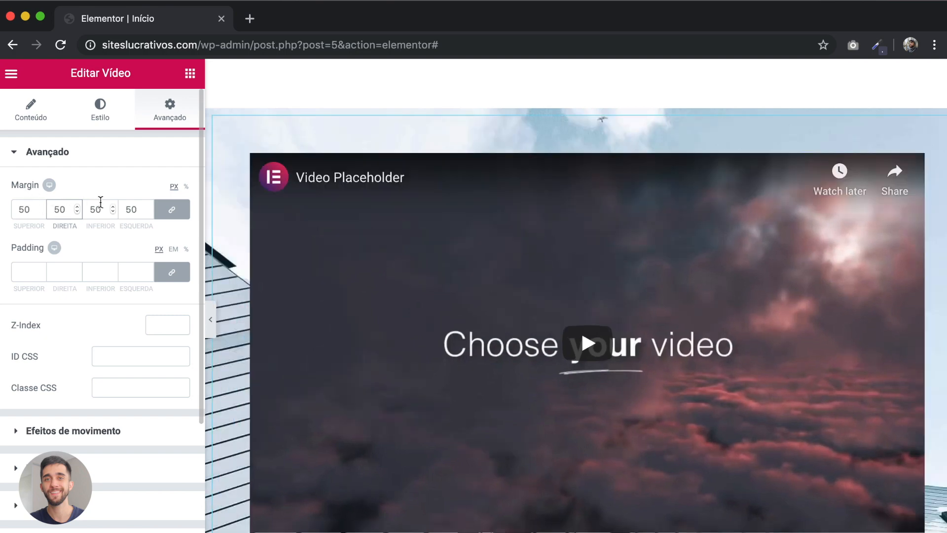
left_click(172, 211)
left_click(64, 209)
type("100")
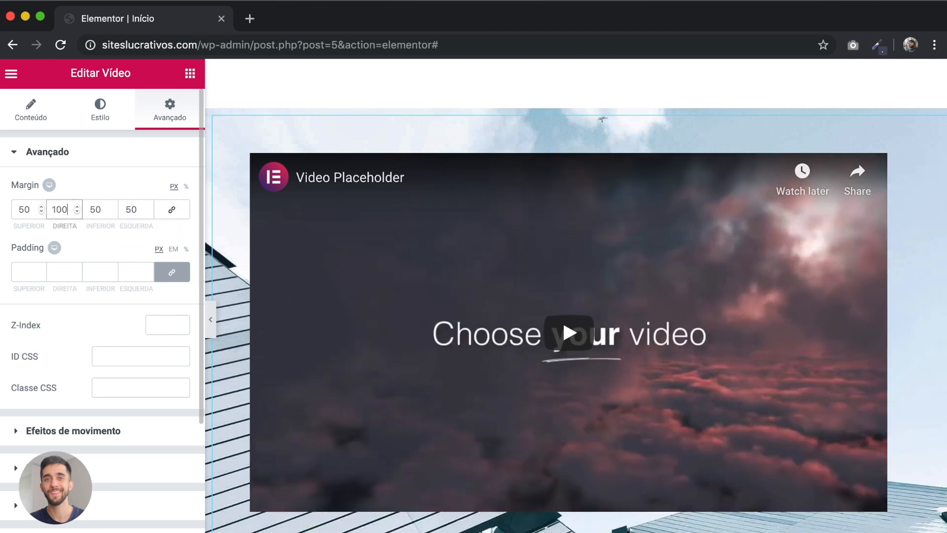
double_click(131, 209)
type("100")
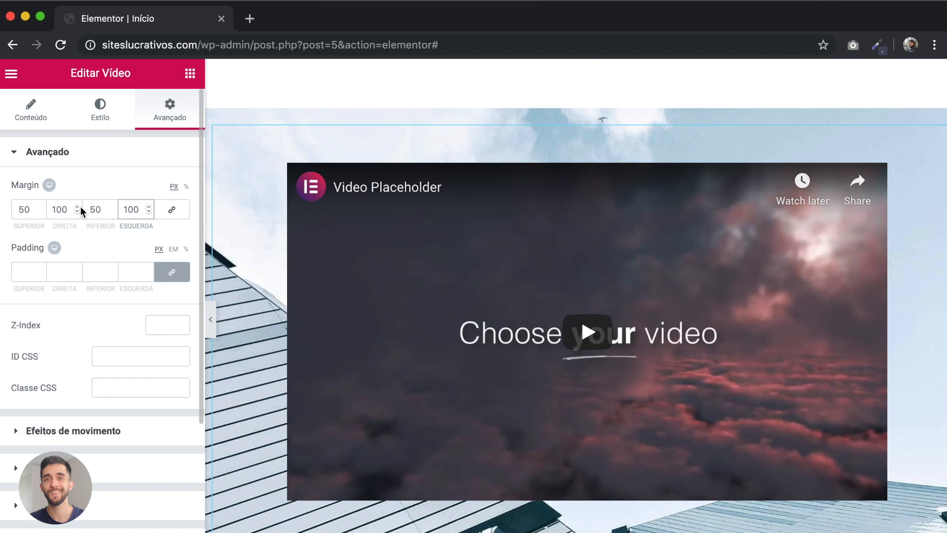
- Preview the video, then set its top and bottom margins to 100 px and its right and left margins to 150 px
left_click(212, 318)
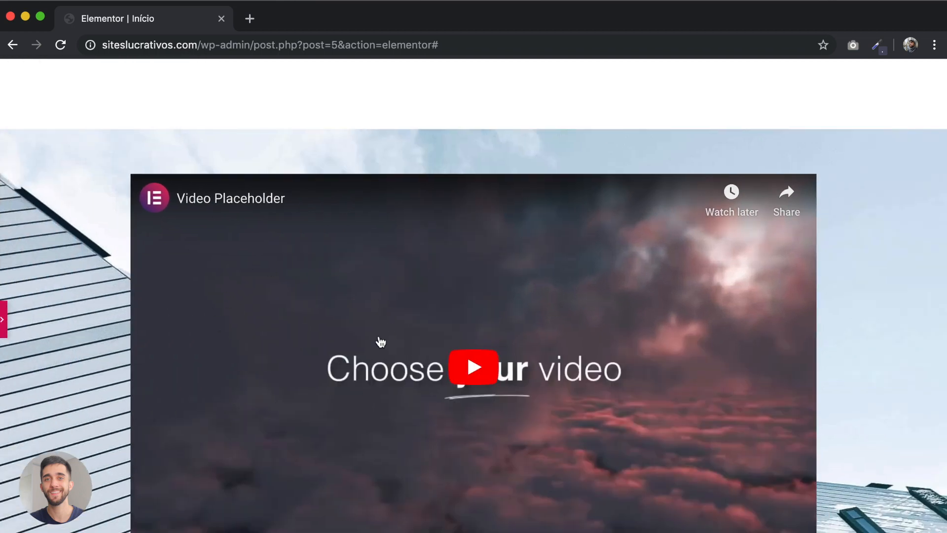
scroll(380, 341, "down", 2)
scroll(380, 341, "up", 1)
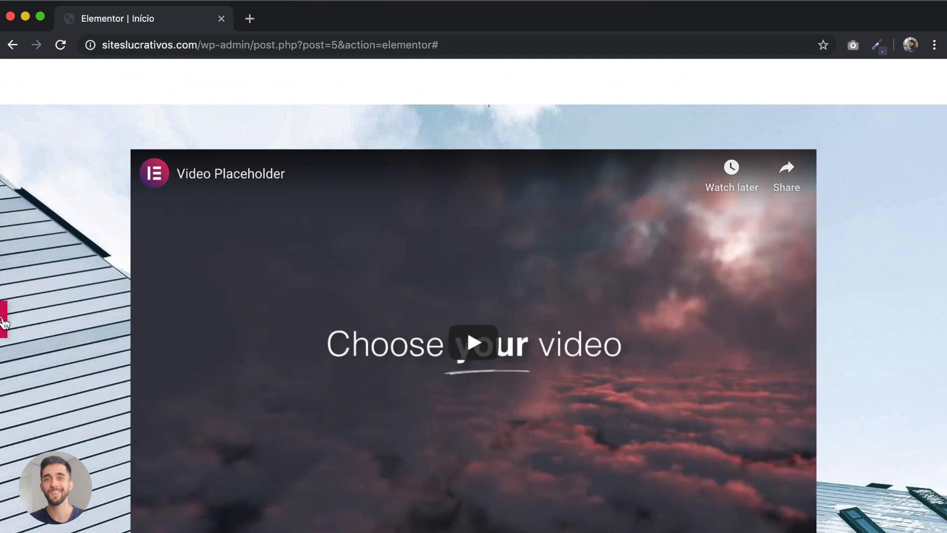
left_click(3, 326)
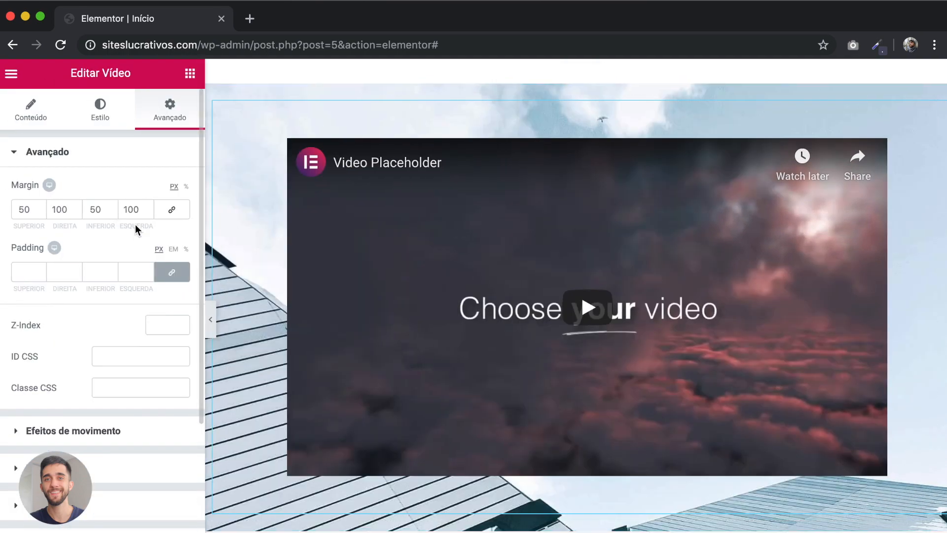
double_click(23, 209)
type("100")
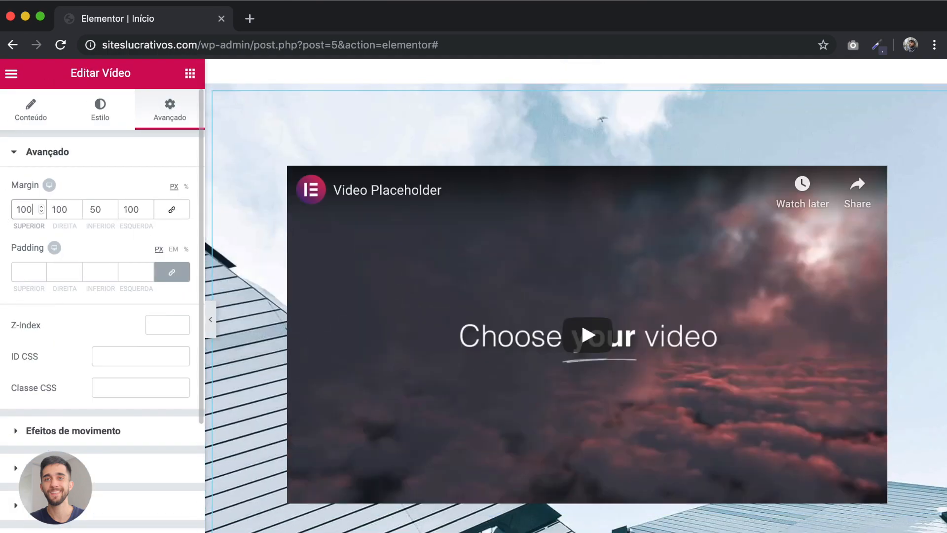
left_click(59, 204)
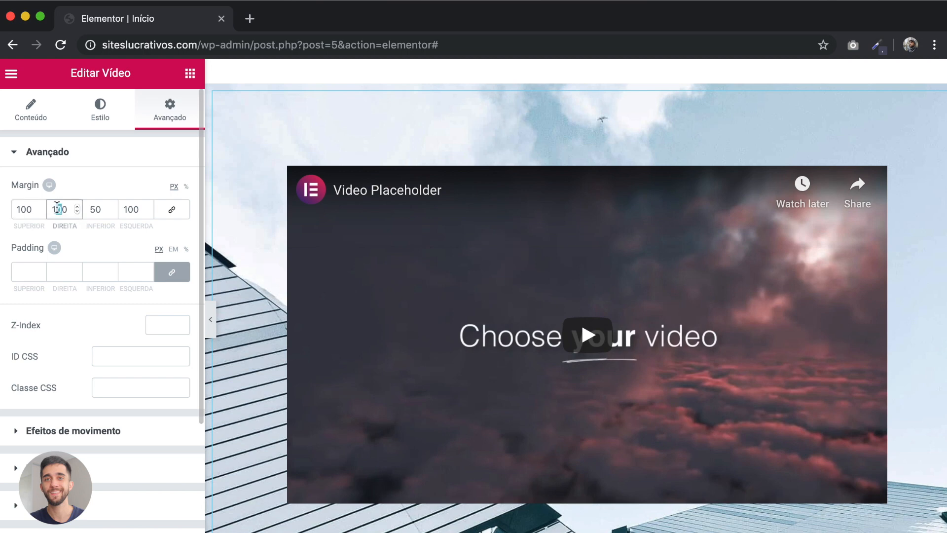
type("150")
double_click(93, 209)
type("100")
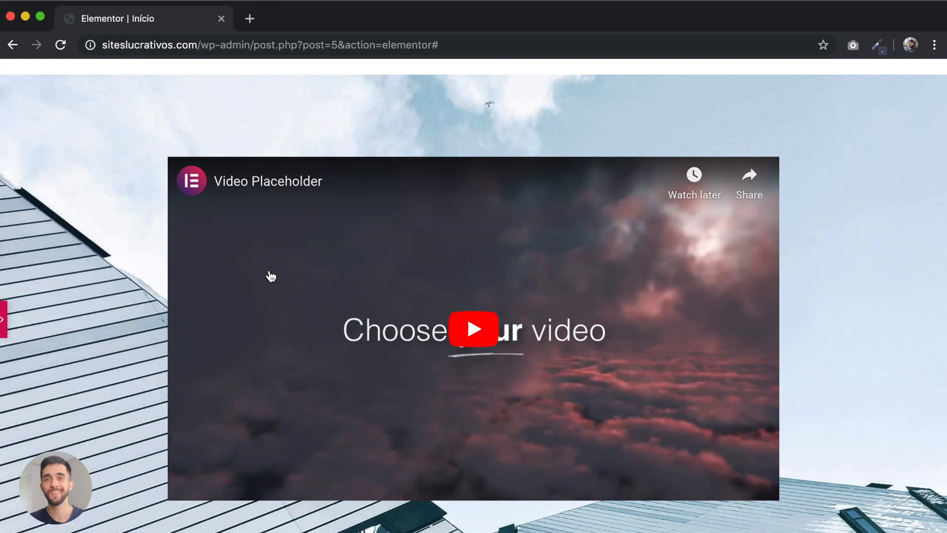
- Bring back the editing panel and set the video's right and left margins to 0 px
left_click(4, 318)
double_click(67, 209)
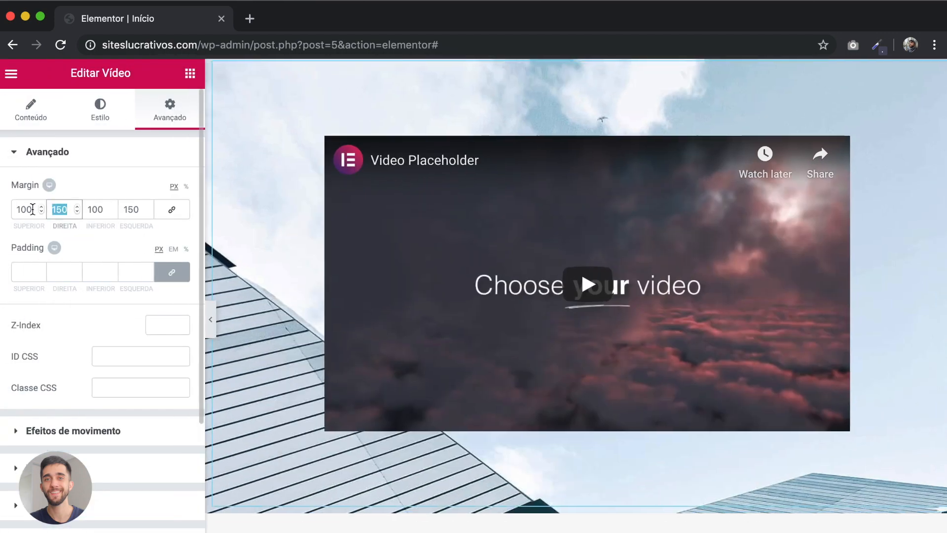
type("0")
double_click(131, 209)
type("0")
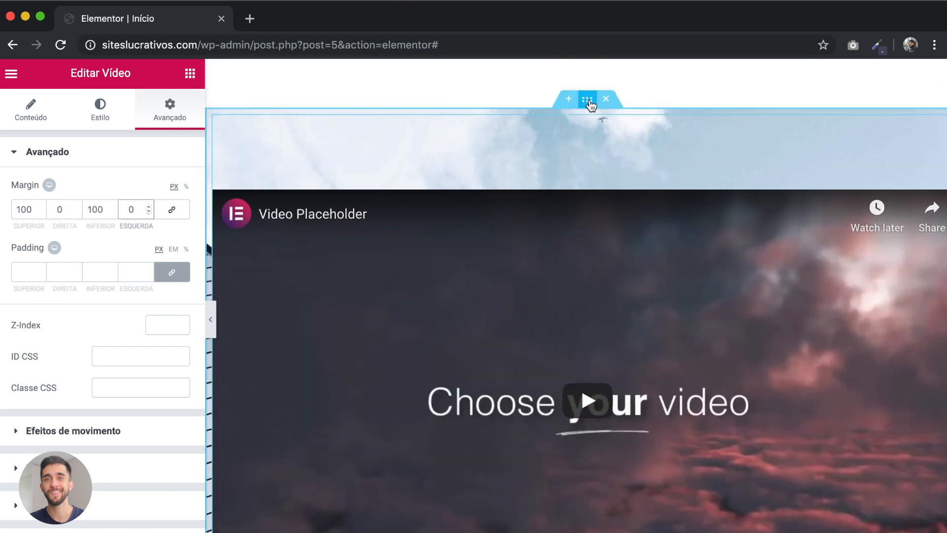
- Set the video section's boxed content width to 650 and preview the result without the editing panel
left_click(590, 106)
left_click(30, 113)
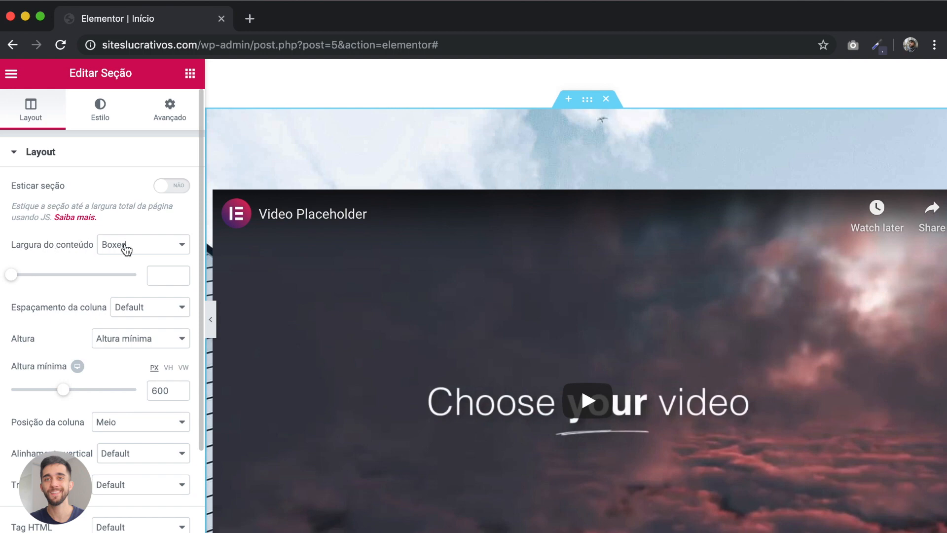
mouse_move(11, 275)
left_mouse_down()
mouse_move(40, 278)
mouse_move(27, 277)
left_mouse_up()
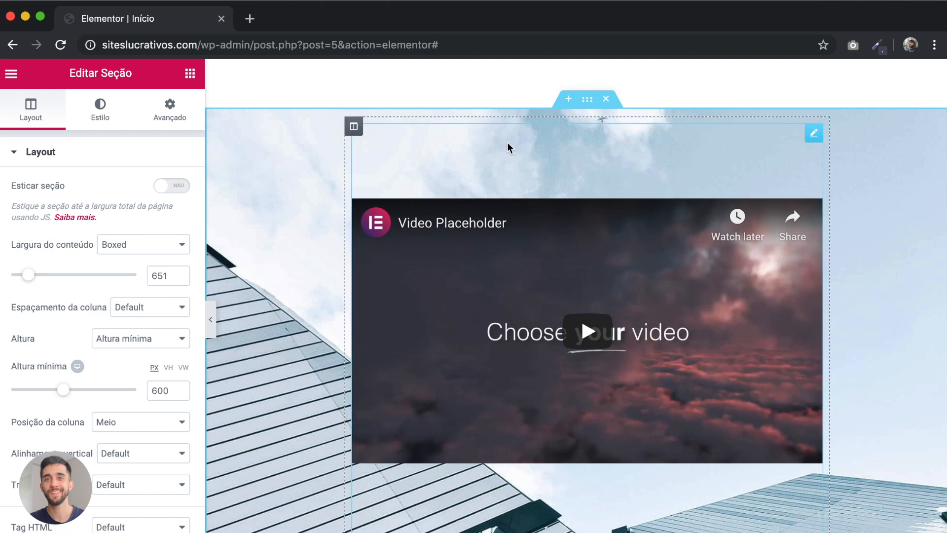
left_click(161, 274)
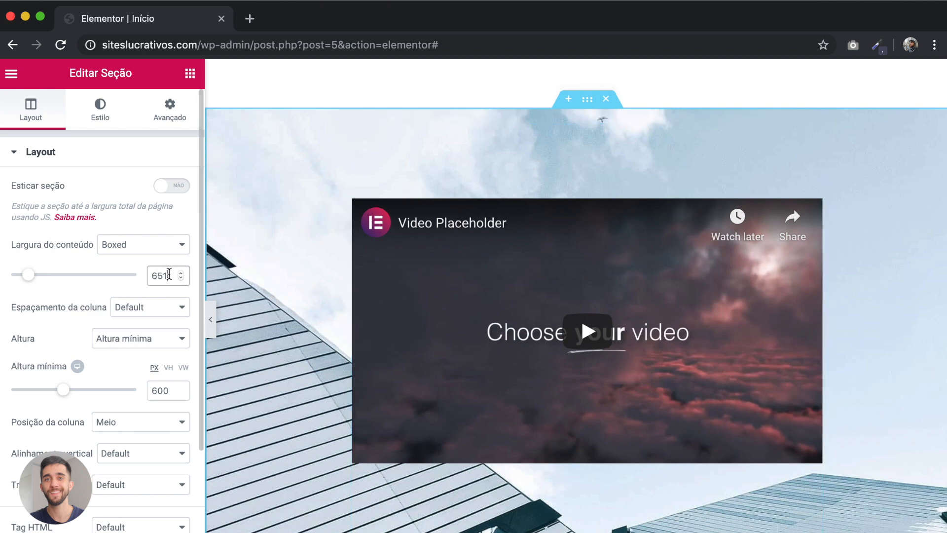
left_click(211, 319)
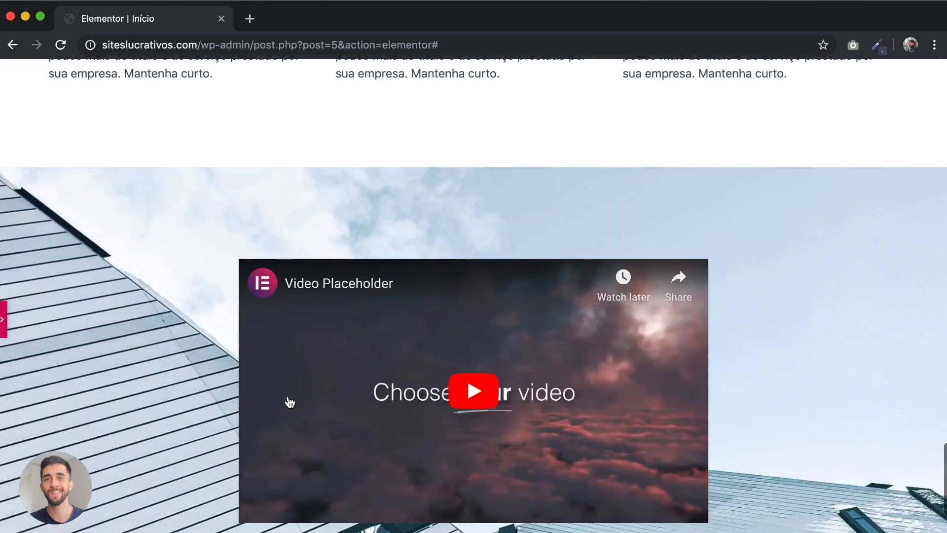
scroll(309, 380, "down", 2)
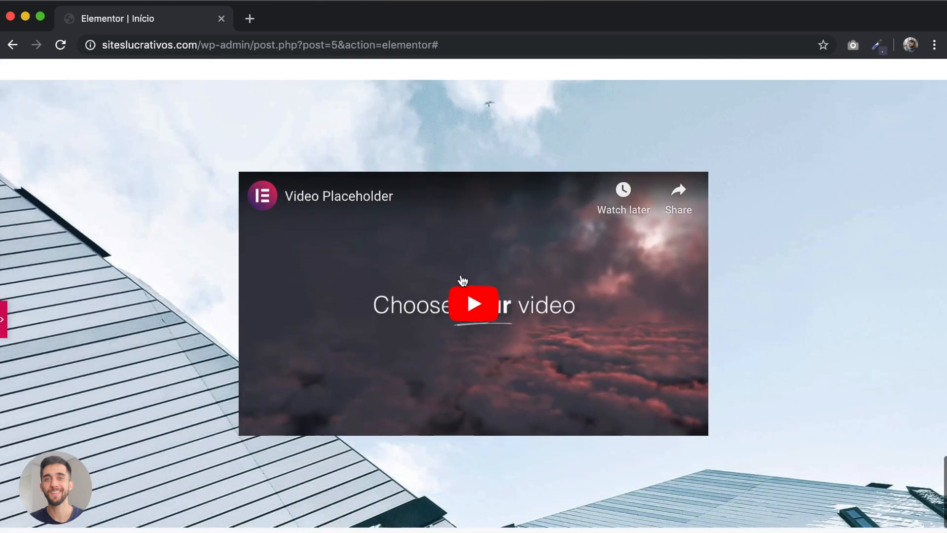
left_click(4, 321)
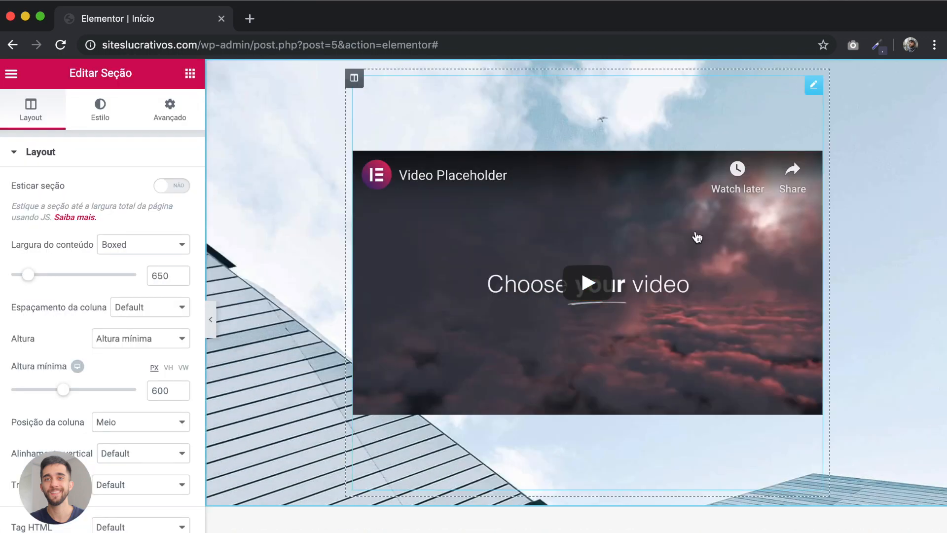
- Open the video widget's content settings and look over the available video sources
left_click(814, 85)
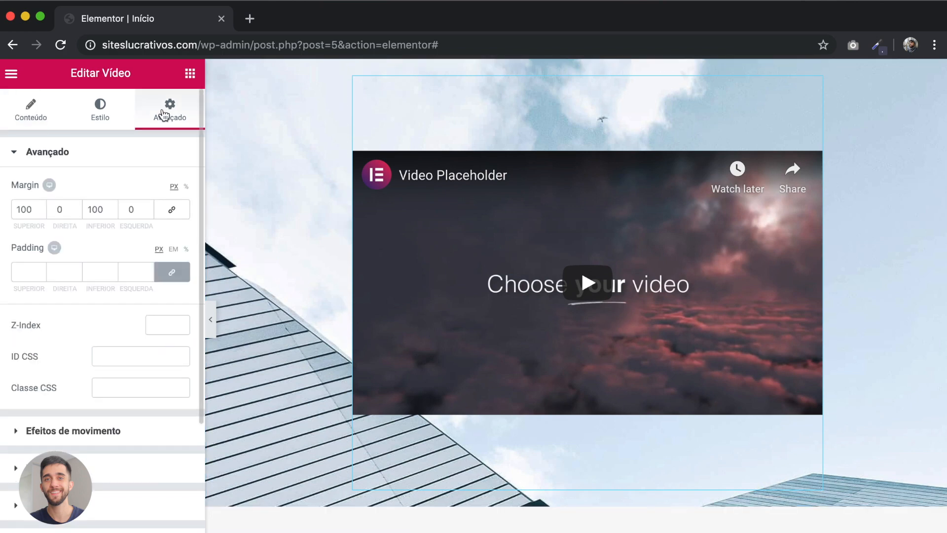
left_click(59, 123)
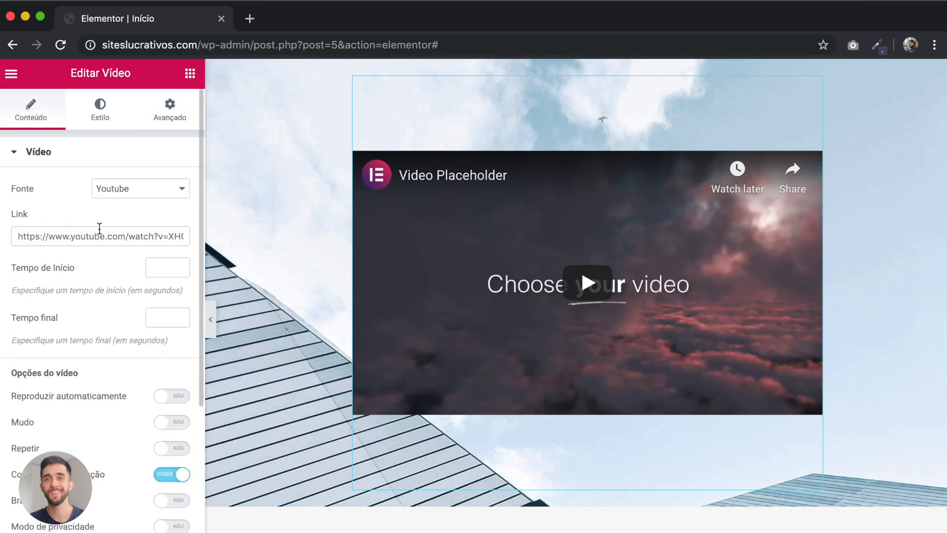
left_click(149, 192)
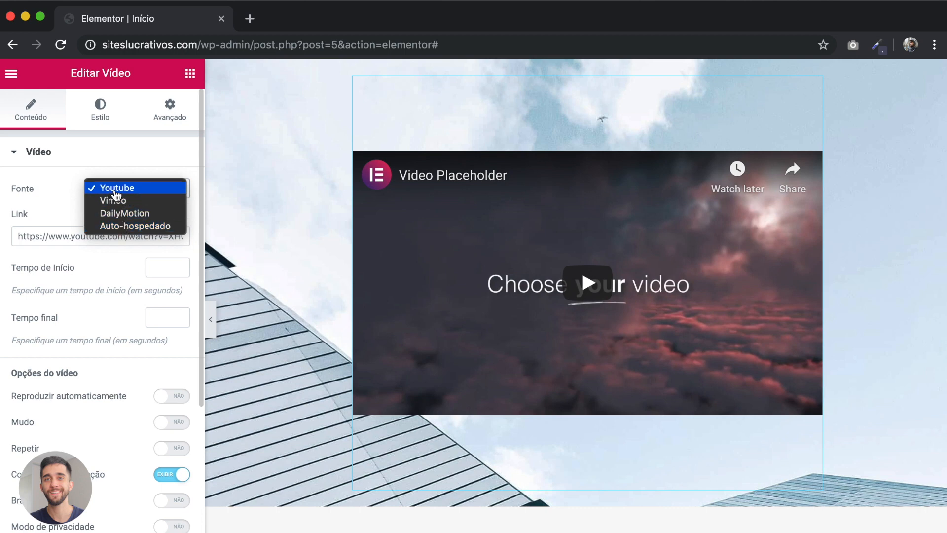
left_click(63, 197)
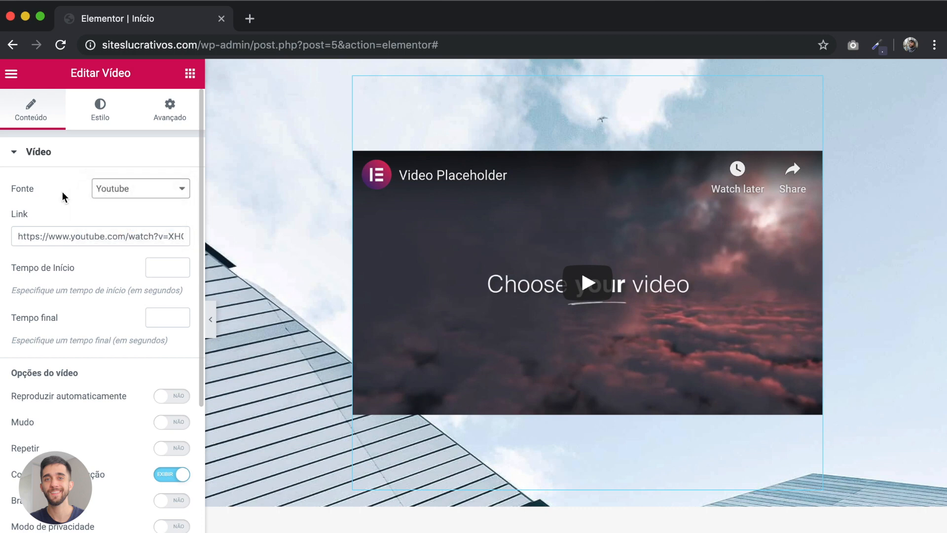
- Switch the video source to Auto-hospedado to view its file options, then return it to Youtube
left_click(135, 189)
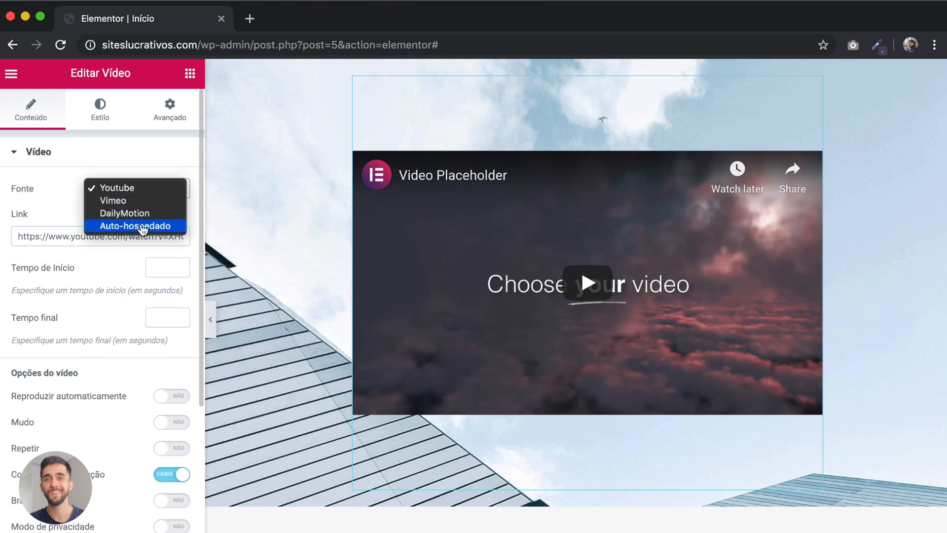
left_click(137, 227)
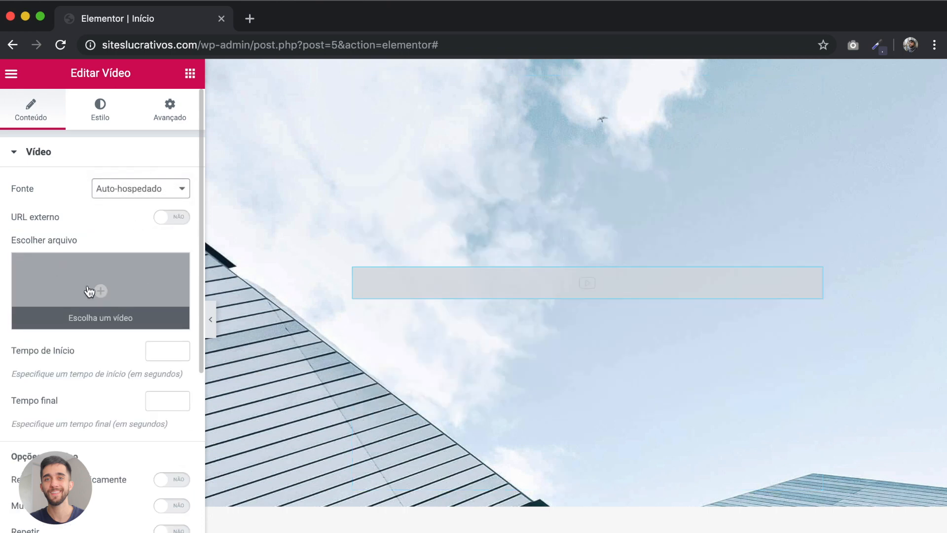
left_click(132, 193)
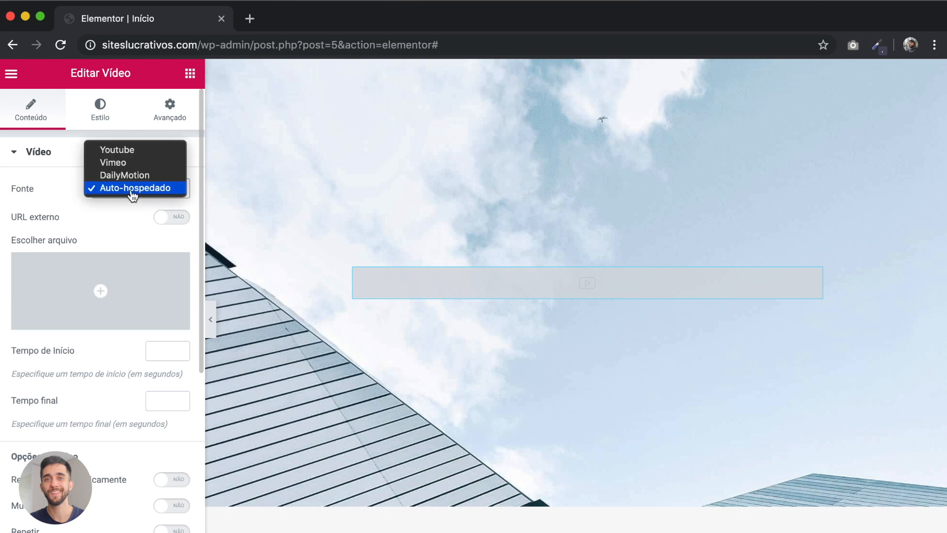
left_click(121, 149)
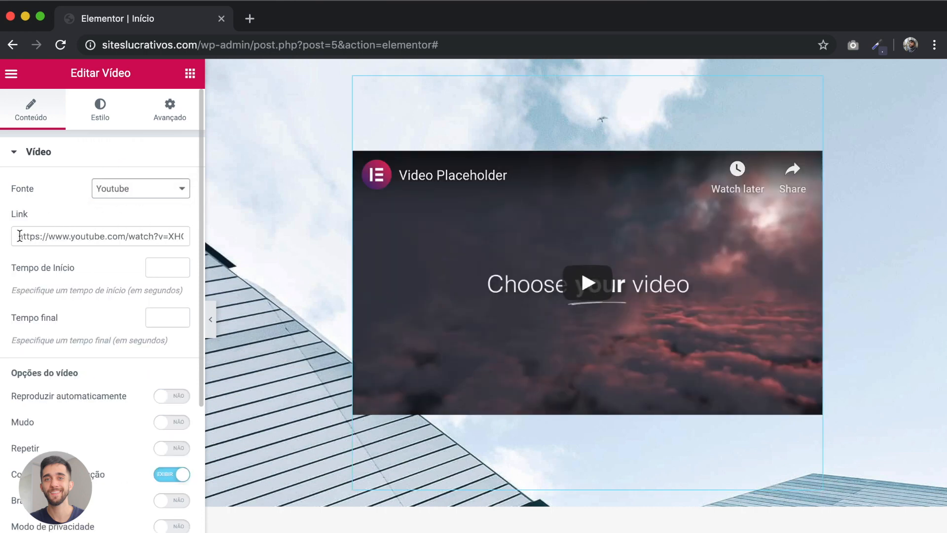
- Open the YouTube video "Como Criar um Site Completo 2019 (ELEMENTOR)" in a new browser tab and copy its address
left_click_drag(20, 236, 281, 239)
left_click(102, 209)
key("super+t")
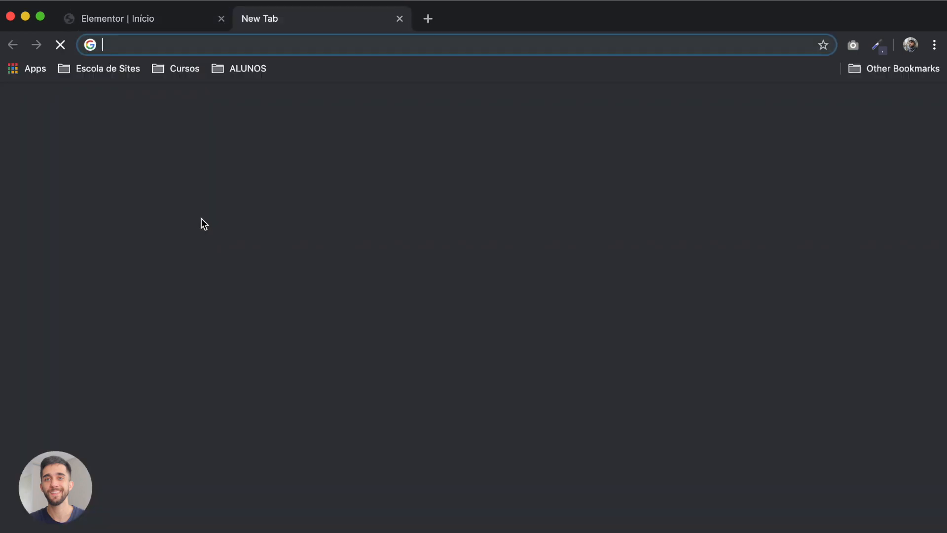
type("you")
left_click(241, 178)
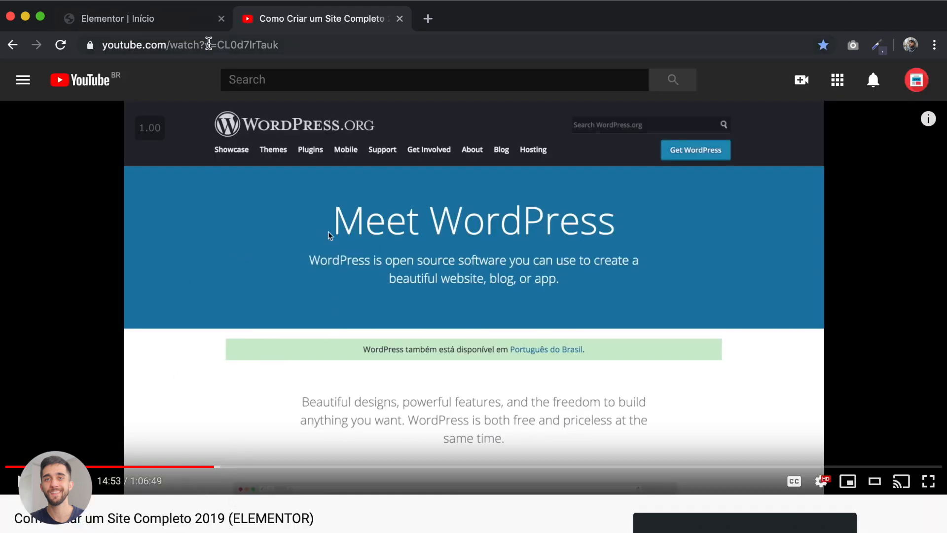
left_click(231, 44)
key("super+c")
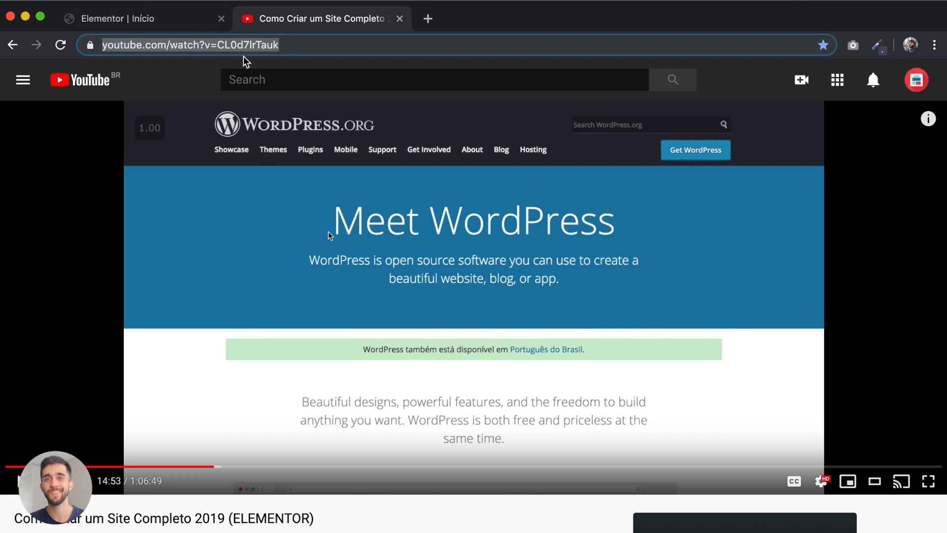
- Close the YouTube tab and replace the video widget's placeholder link with the copied video address
key("super+w")
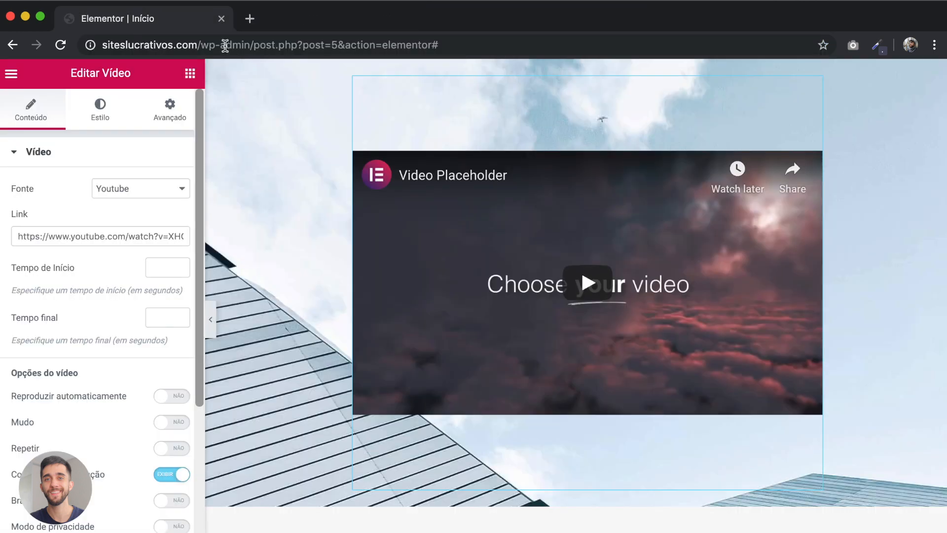
left_click(120, 229)
key("super+a")
key("super+v")
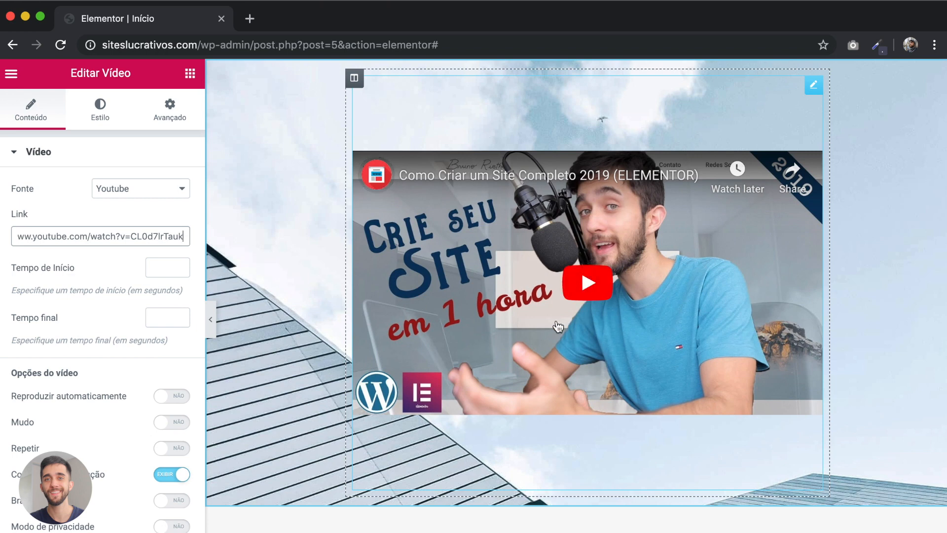
mouse_move(425, 174)
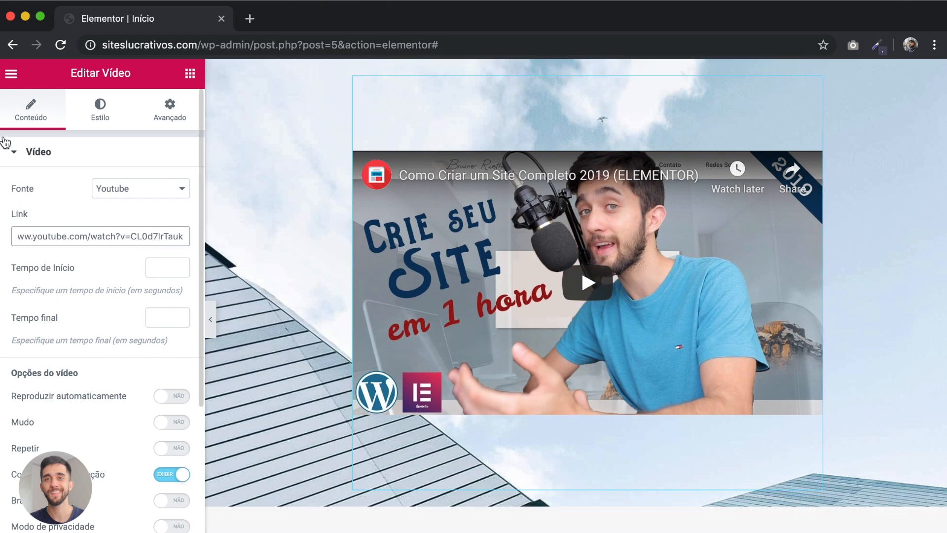
- Enable Sobreposição de imagem for the video and choose the city street photo as its overlay
left_click(17, 154)
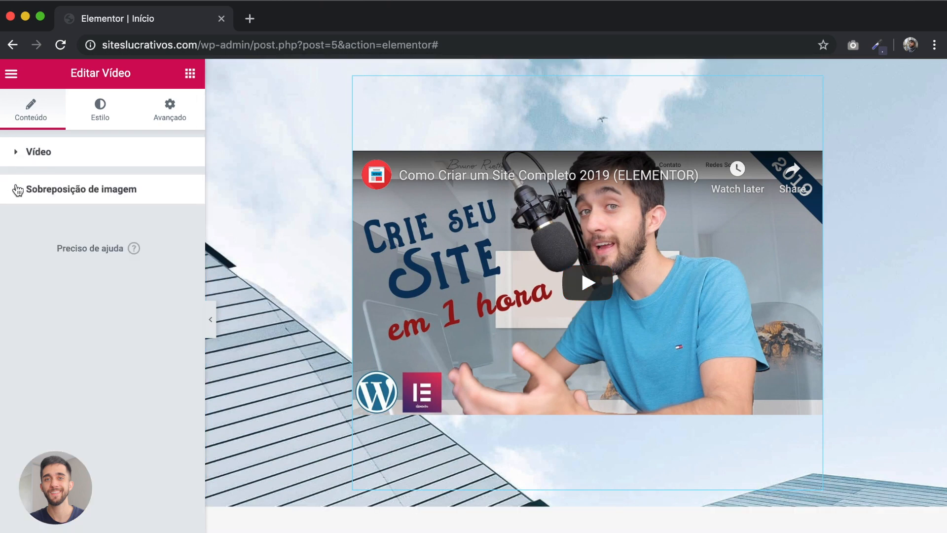
left_click(60, 192)
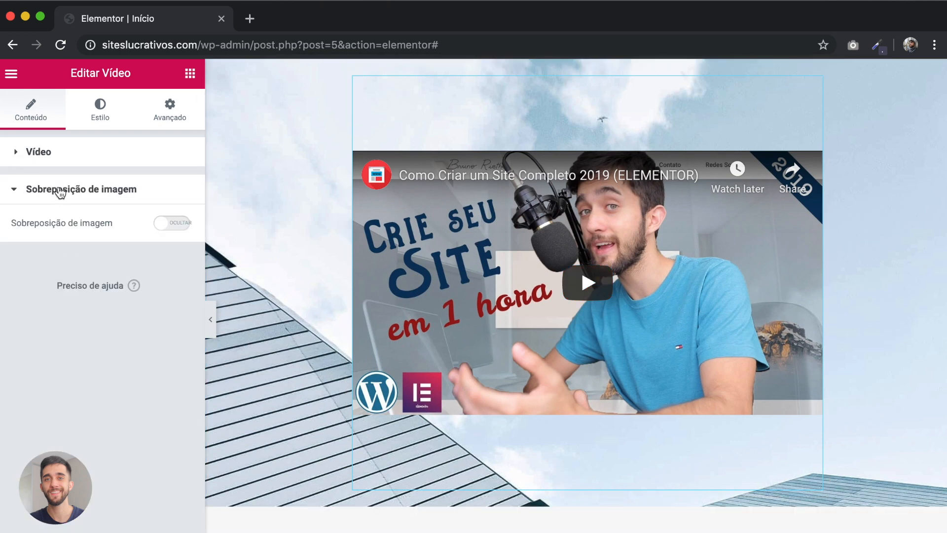
left_click(180, 230)
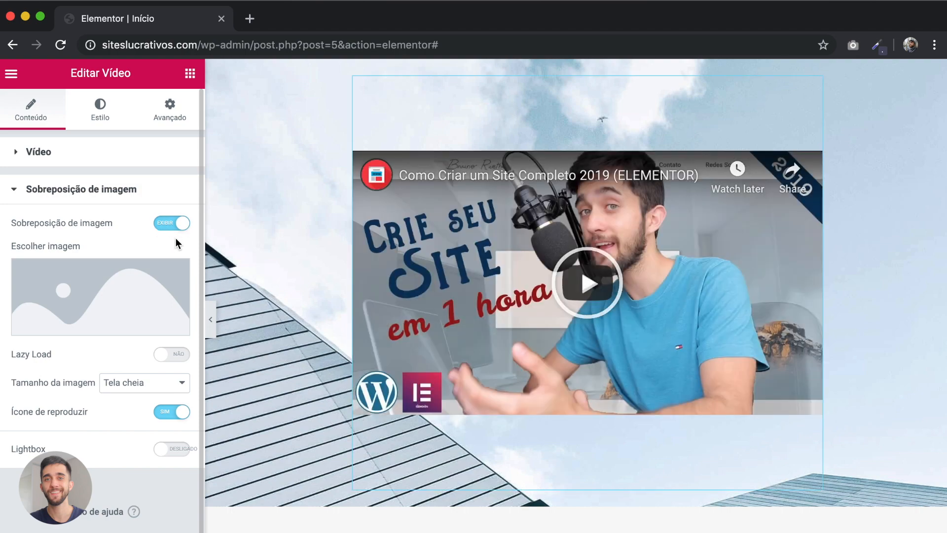
mouse_move(110, 294)
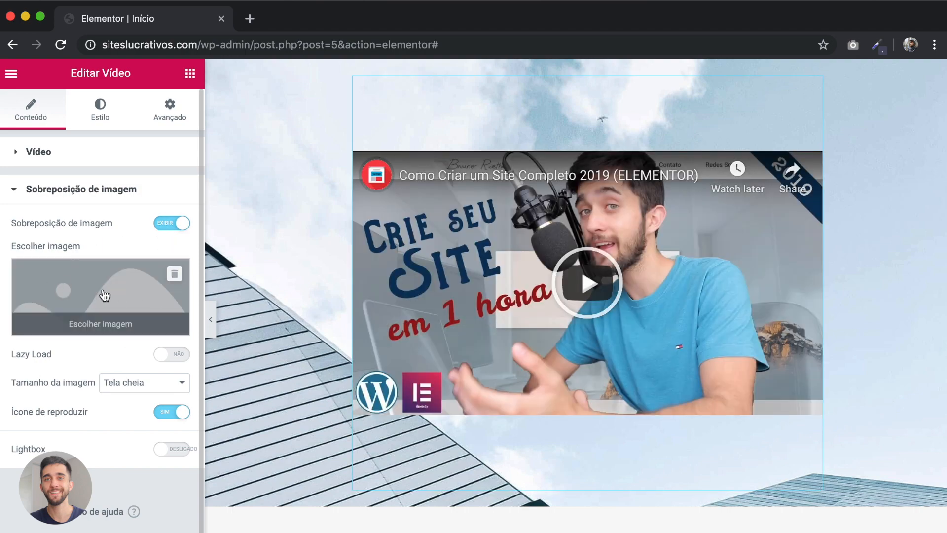
left_click(104, 295)
left_click(879, 528)
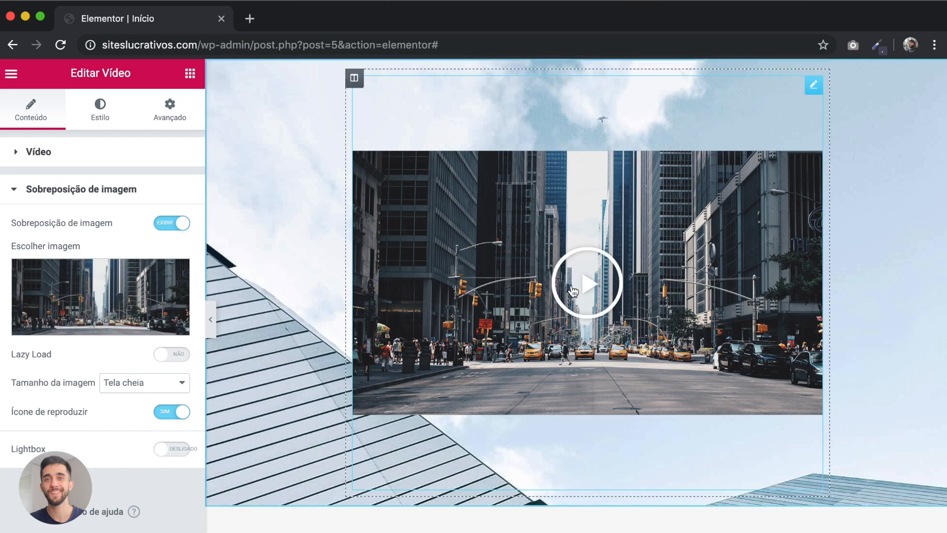
- Hide the play icon on the overlay image, then show it again
left_click(174, 414)
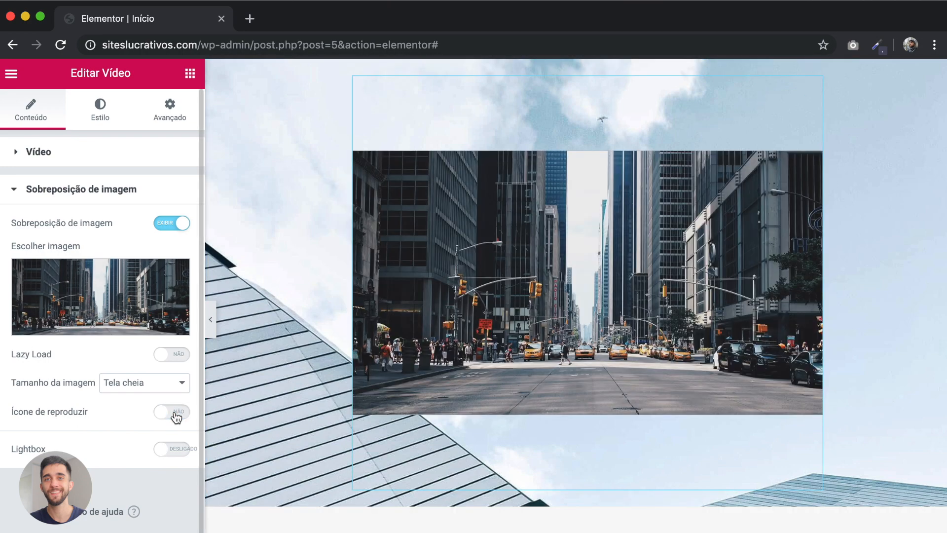
left_click(176, 414)
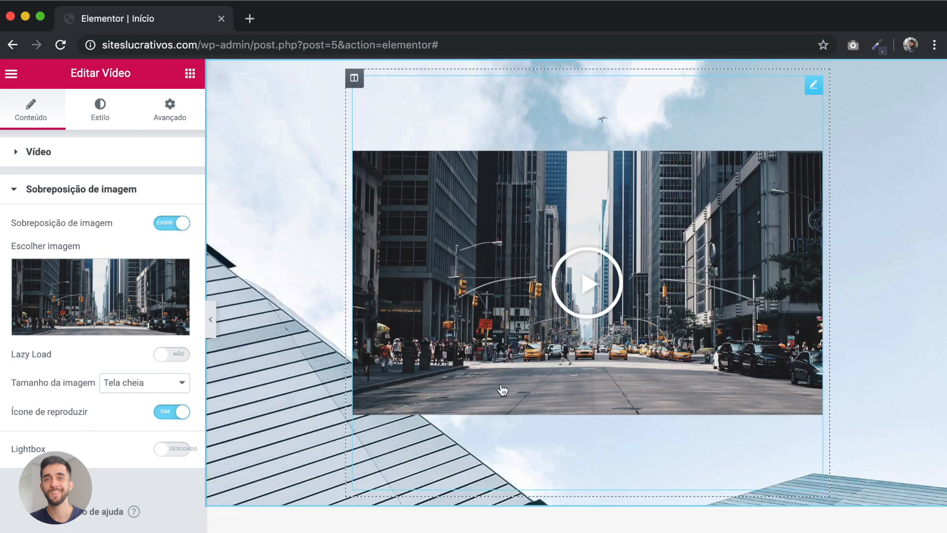
- Enable Branding modesto in the video options, then preview the video section without the editing panel while scrolling
left_click(22, 154)
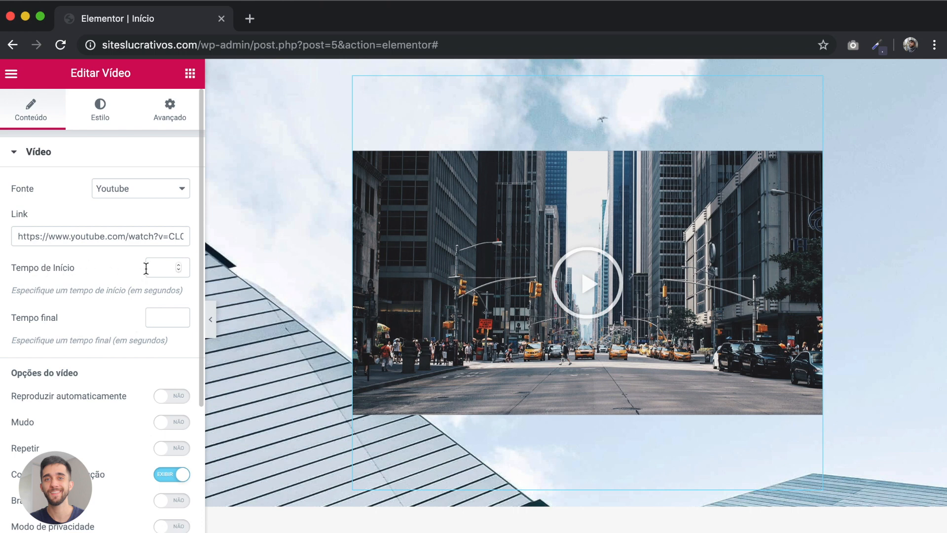
scroll(107, 335, "down", 4)
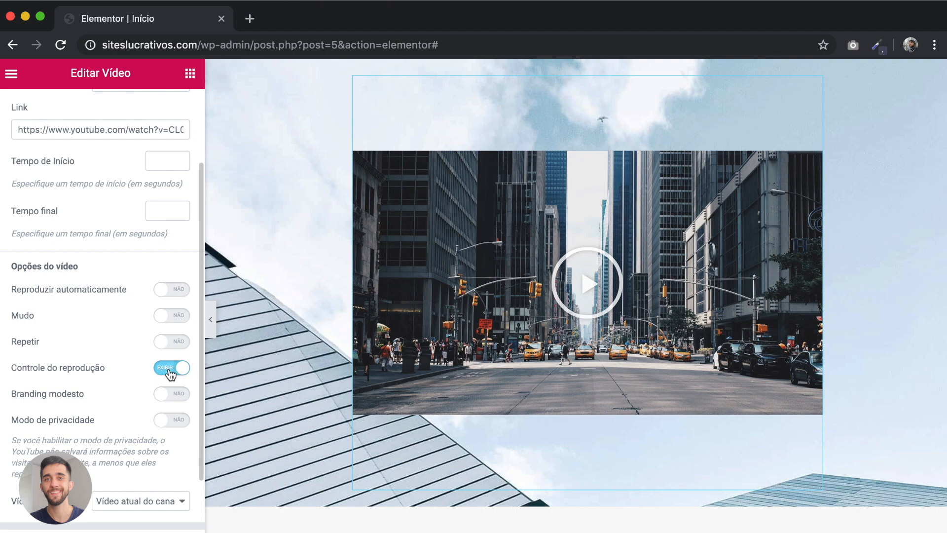
left_click(175, 398)
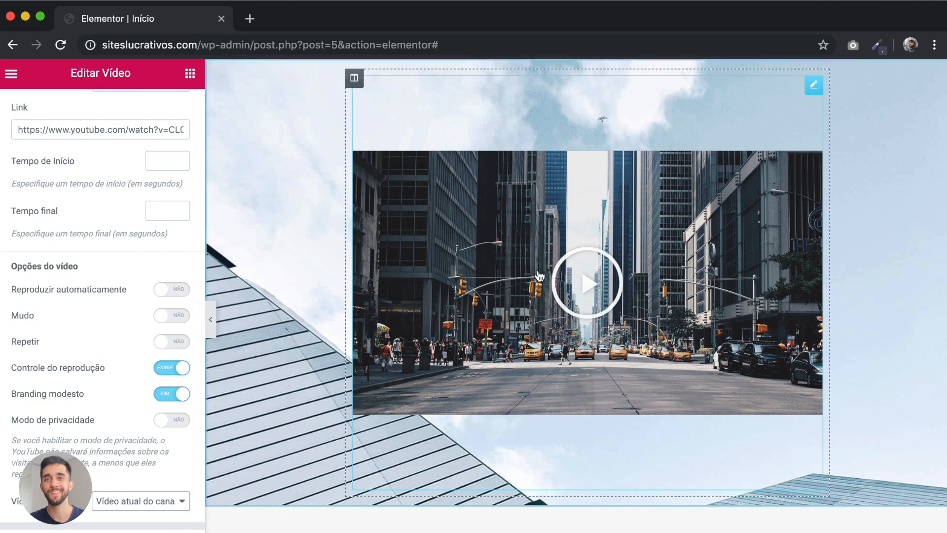
left_click(211, 319)
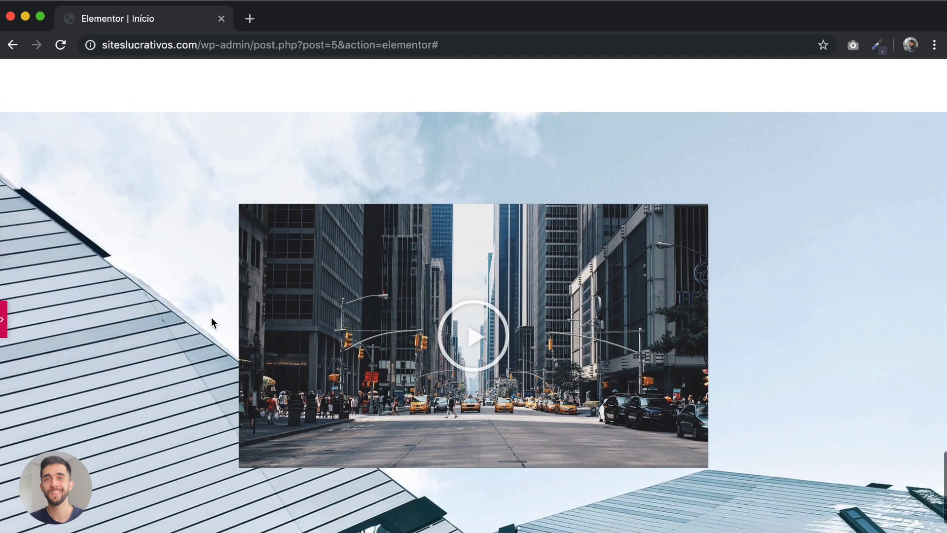
scroll(212, 320, "up", 5)
scroll(211, 320, "down", 3)
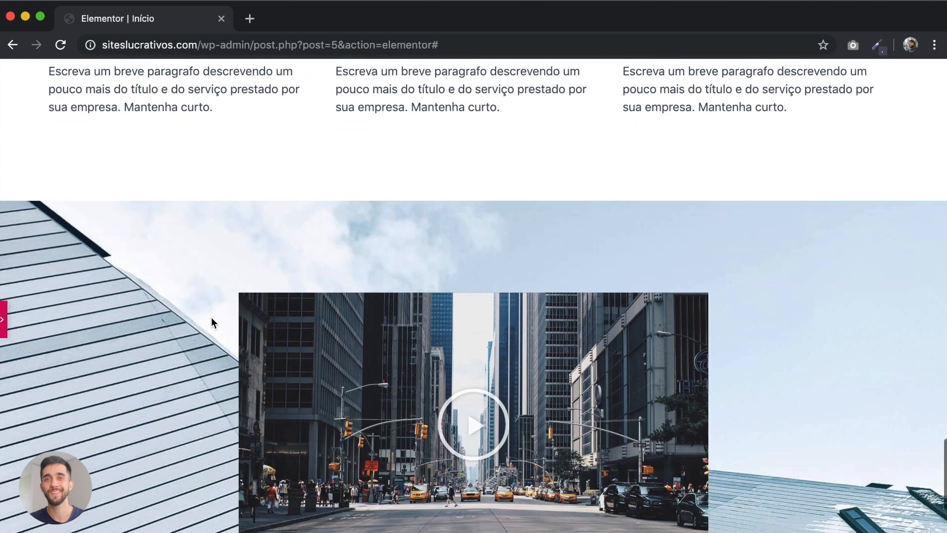
scroll(211, 318, "down", 3)
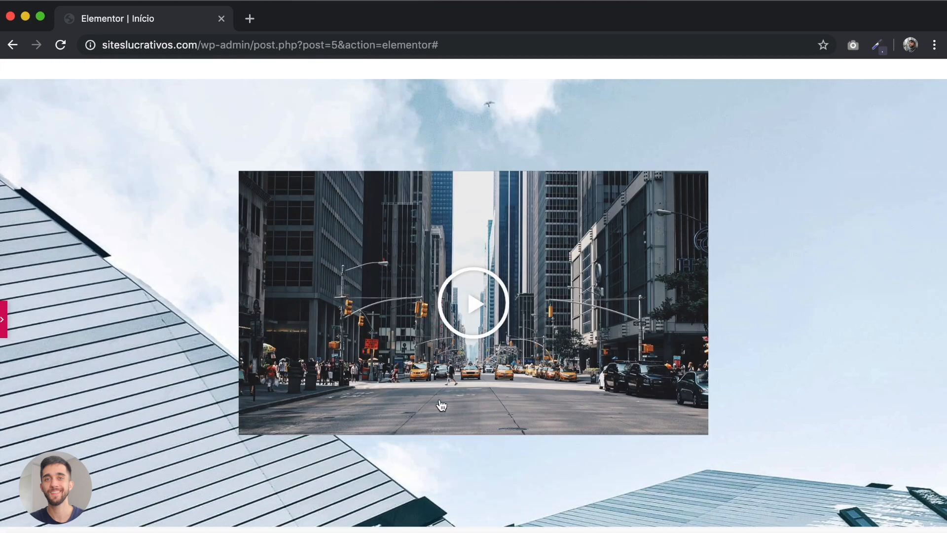
- Review the Início page without the editing panel, from the video section and footer up to the hero section
scroll(228, 324, "down", 7)
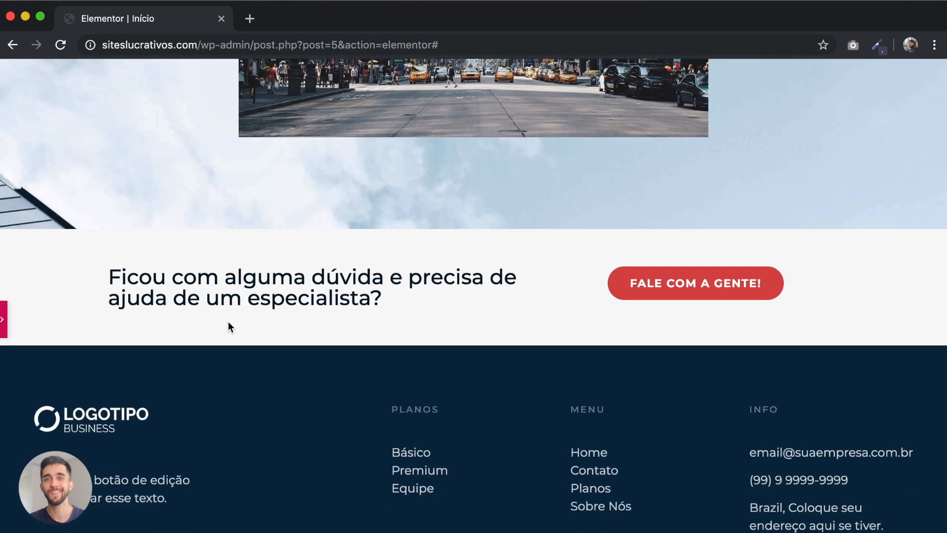
scroll(227, 321, "up", 6)
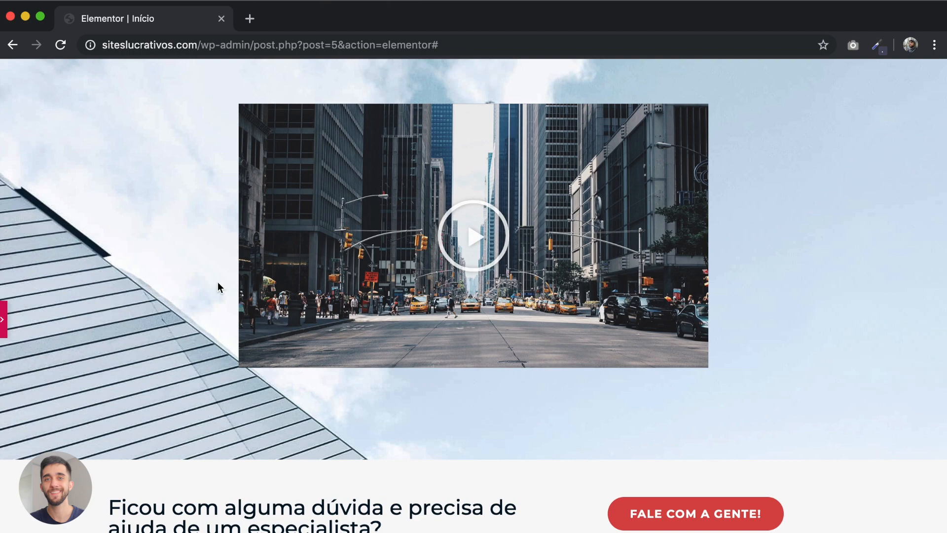
scroll(218, 282, "up", 20)
scroll(217, 284, "down", 4)
scroll(218, 285, "up", 8)
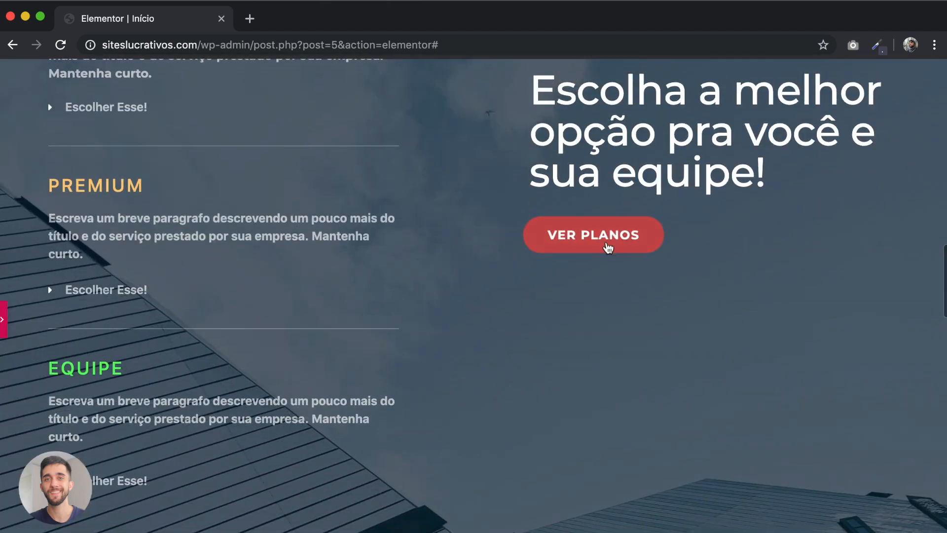
scroll(472, 201, "up", 20)
scroll(471, 201, "up", 10)
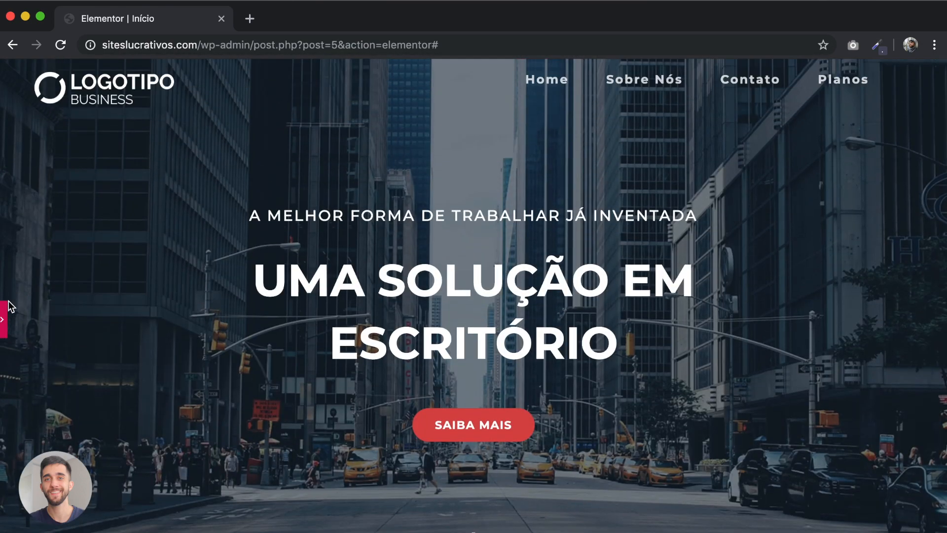
- Bring back the editing panel and move the "Nossos números dizem tudo" section directly above the "Nossos Planos" section
key("super+p")
scroll(546, 259, "down", 10)
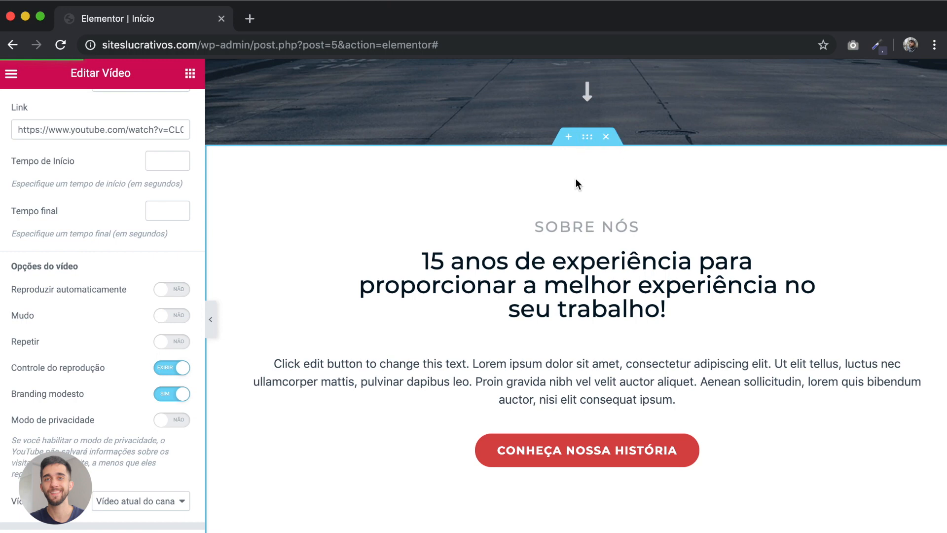
scroll(587, 128, "down", 8)
left_click_drag(587, 122, 472, 287)
- Reorder the collapsed sections in the Navegador so the numbers section sits above the Sobre Nós section, and close the Navegador
right_click(472, 287)
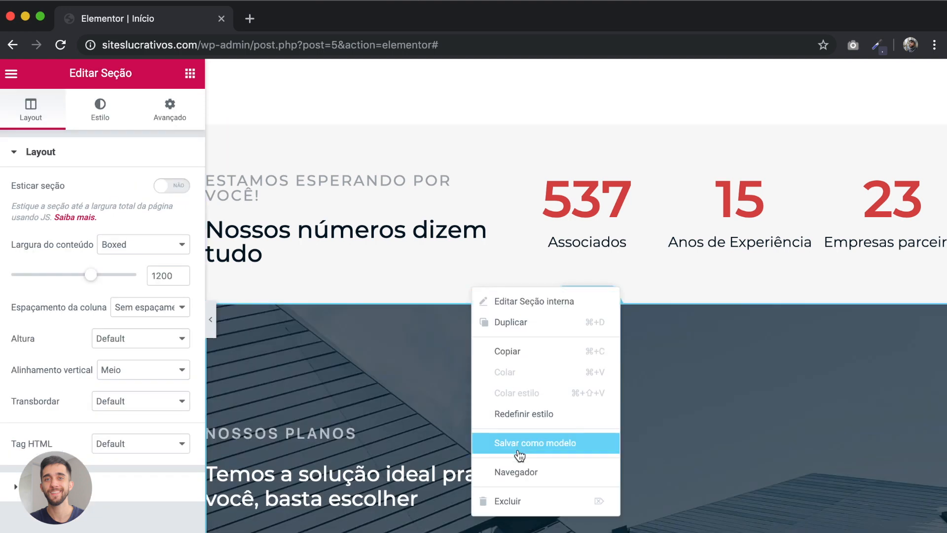
left_click(517, 474)
scroll(765, 268, "down", 5)
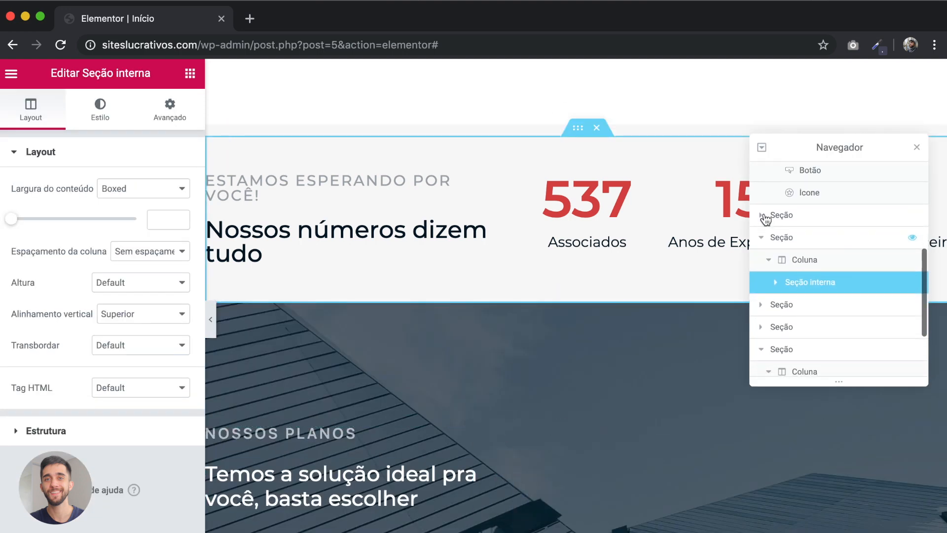
left_click(762, 148)
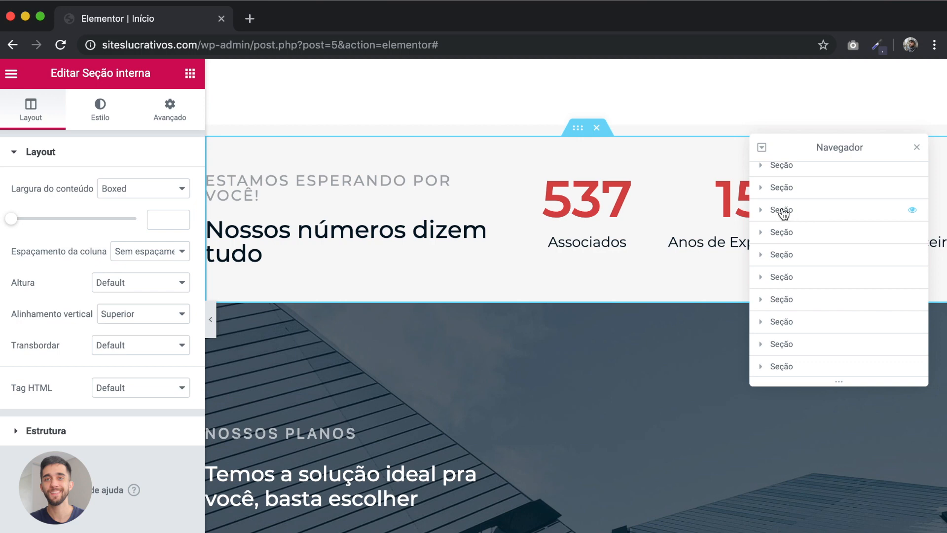
left_click_drag(823, 214, 827, 260)
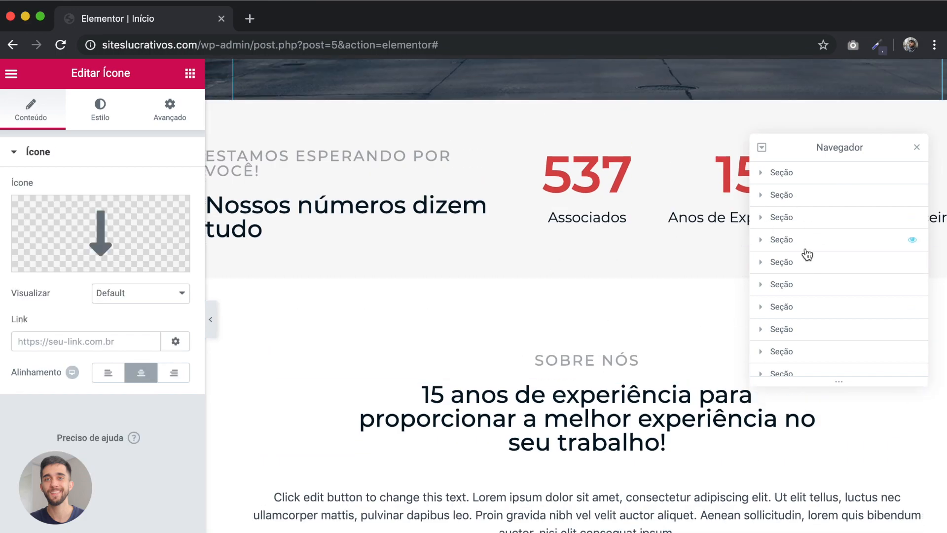
left_click_drag(587, 270, 588, 128)
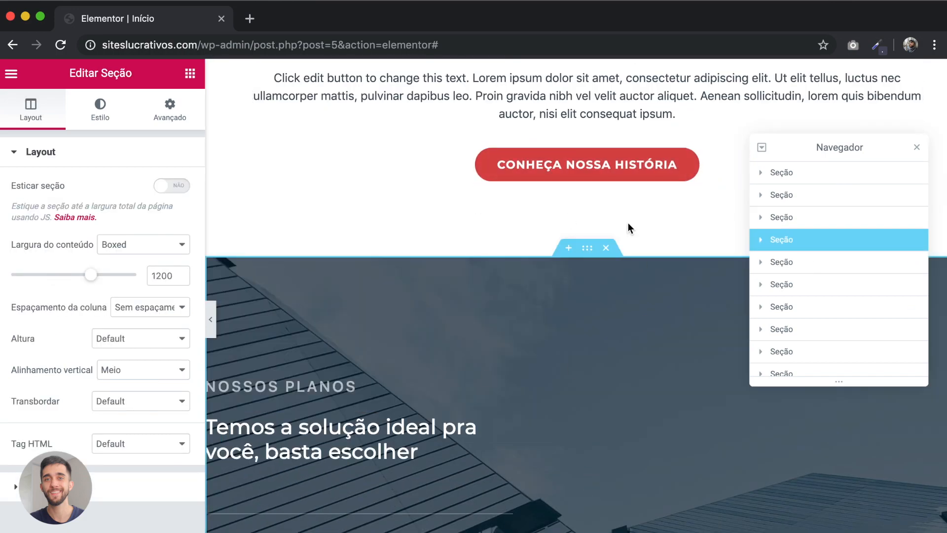
left_click(917, 147)
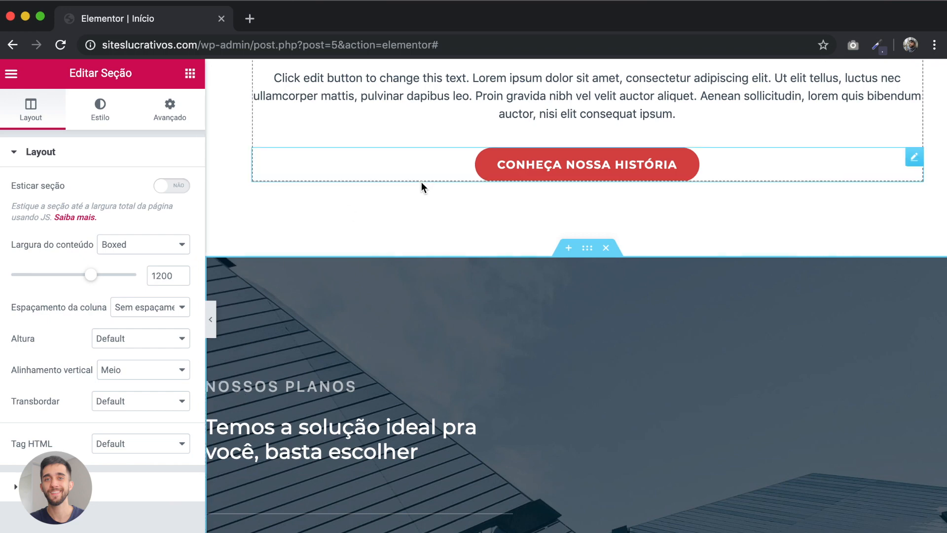
- Leave the editor for the published site at siteslucrativos.com and examine the home page from the hero section down to the footer
left_click_drag(202, 43, 601, 51)
key("BackSpace")
key("Return")
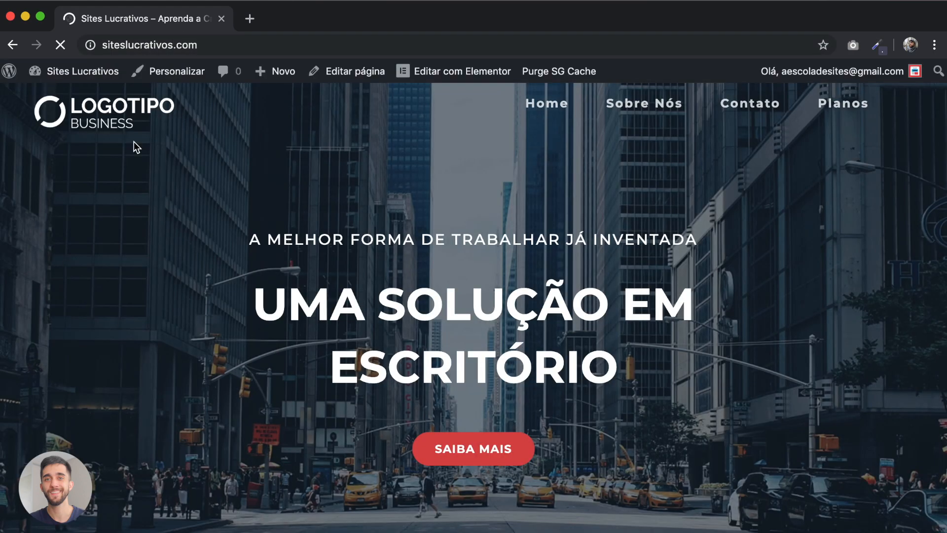
scroll(152, 324, "down", 5)
scroll(153, 323, "down", 6)
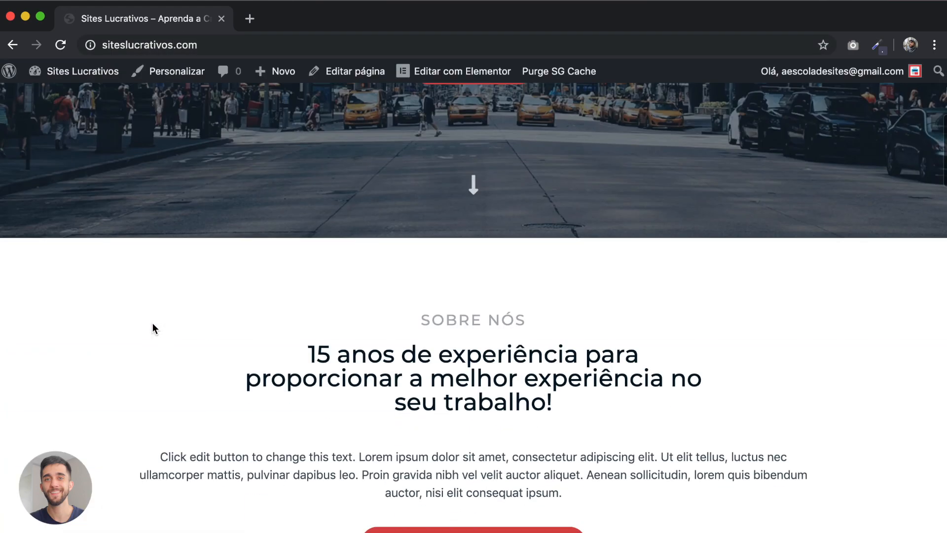
scroll(152, 323, "down", 2)
scroll(152, 323, "down", 7)
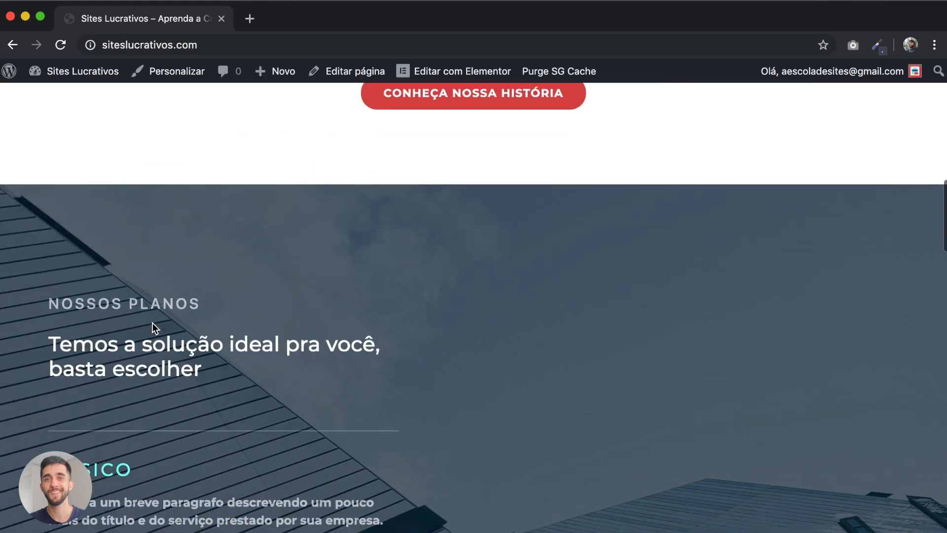
scroll(261, 245, "down", 9)
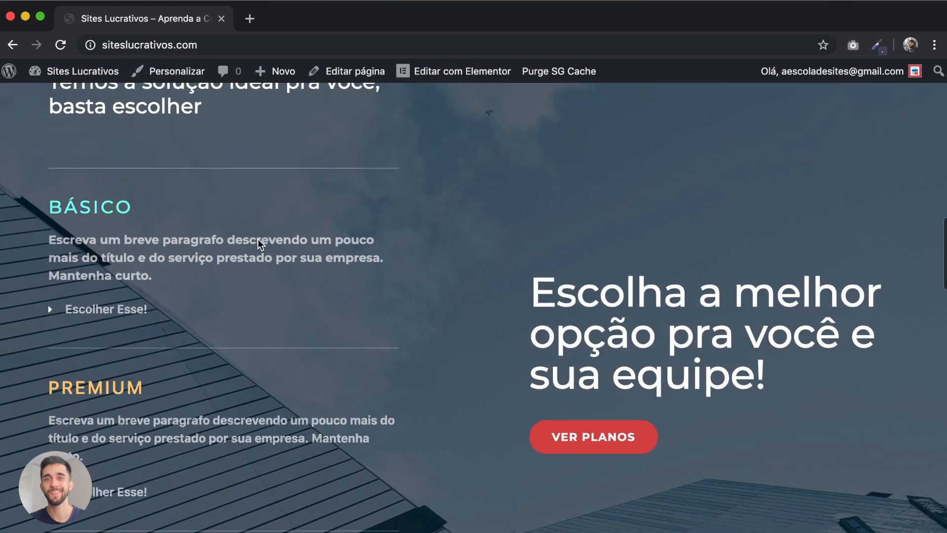
scroll(258, 240, "down", 7)
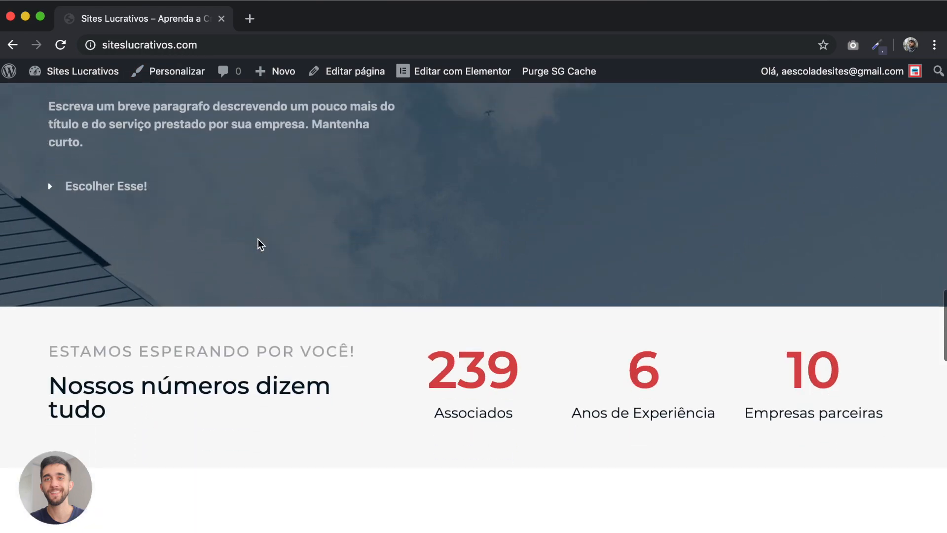
scroll(259, 240, "down", 10)
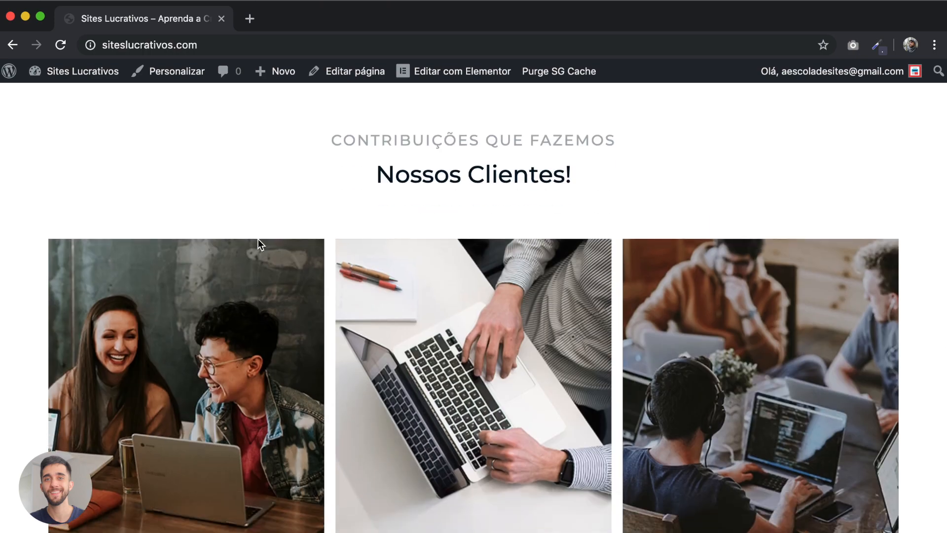
scroll(259, 239, "down", 7)
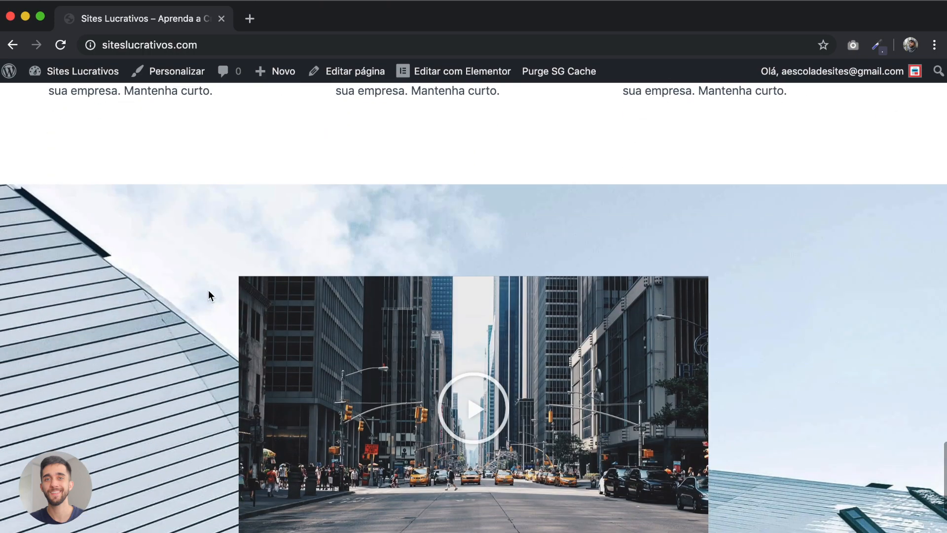
scroll(209, 292, "down", 3)
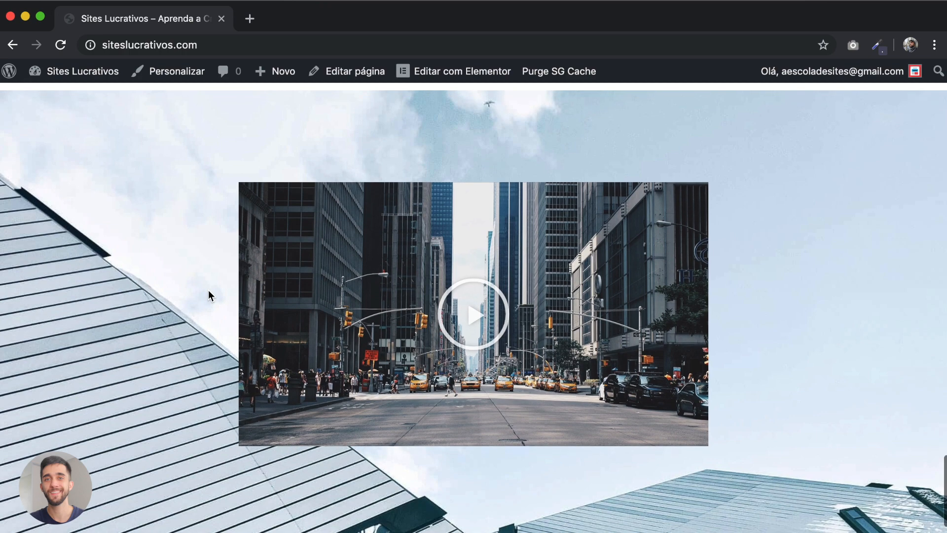
scroll(208, 292, "down", 2)
scroll(208, 290, "down", 8)
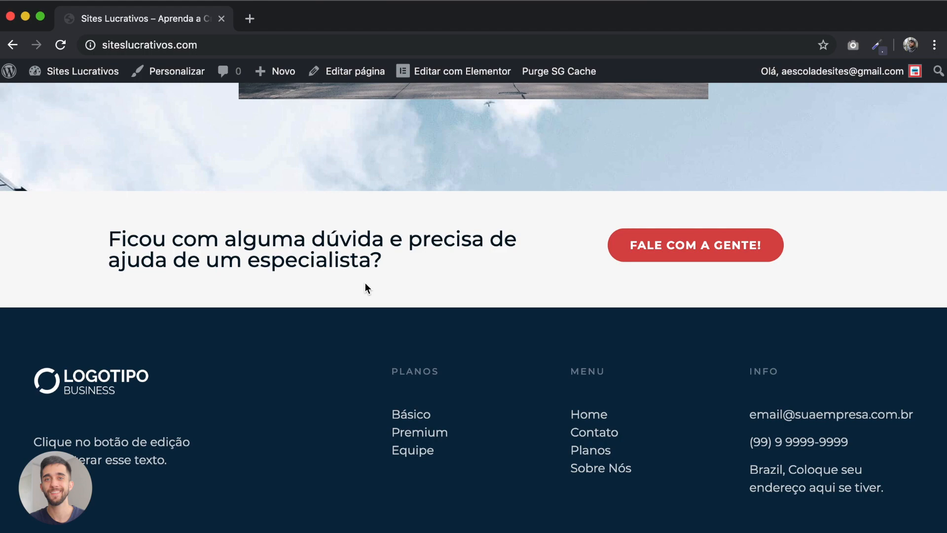
- Close the bonus lesson sign-up tab and look through the published home page again from the hero to the Nossos Clientes section
scroll(384, 273, "up", 15)
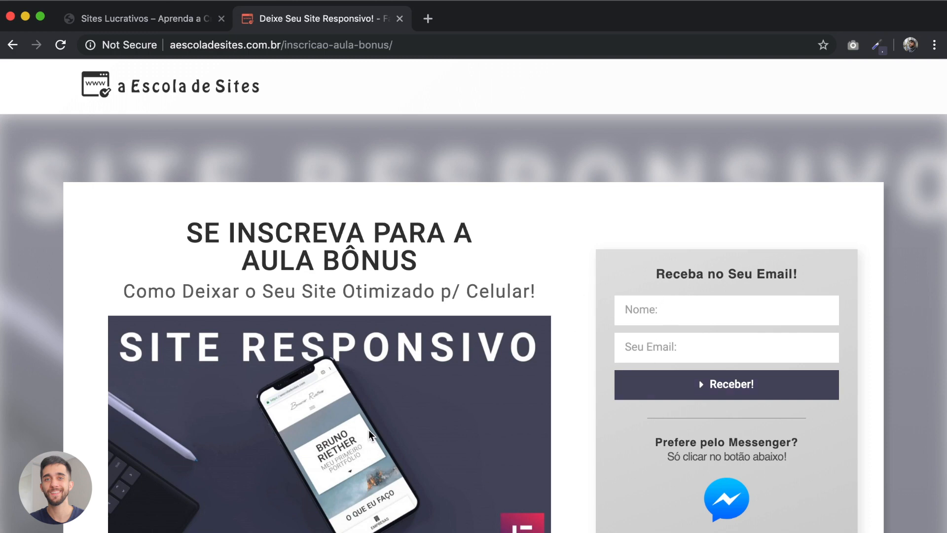
key("super+w")
scroll(312, 266, "up", 10)
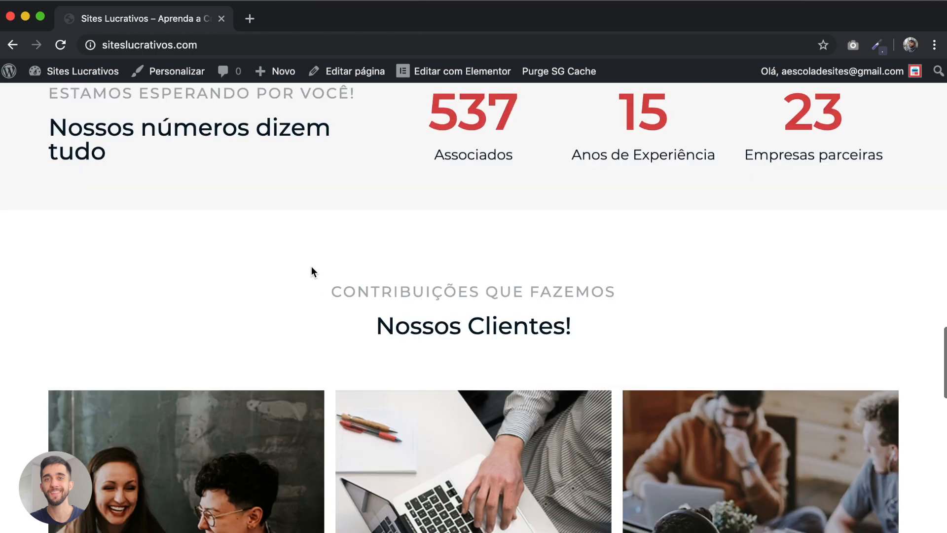
scroll(311, 266, "up", 10)
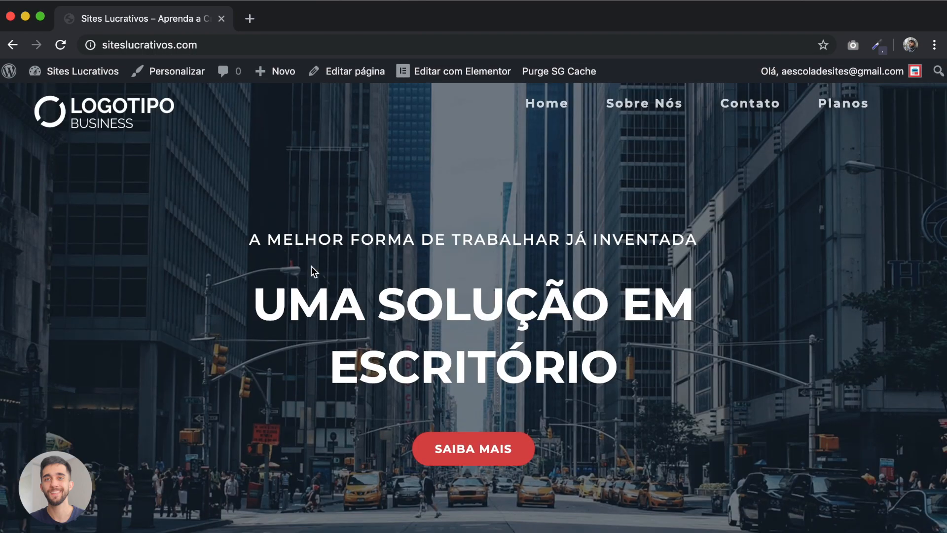
scroll(466, 241, "down", 10)
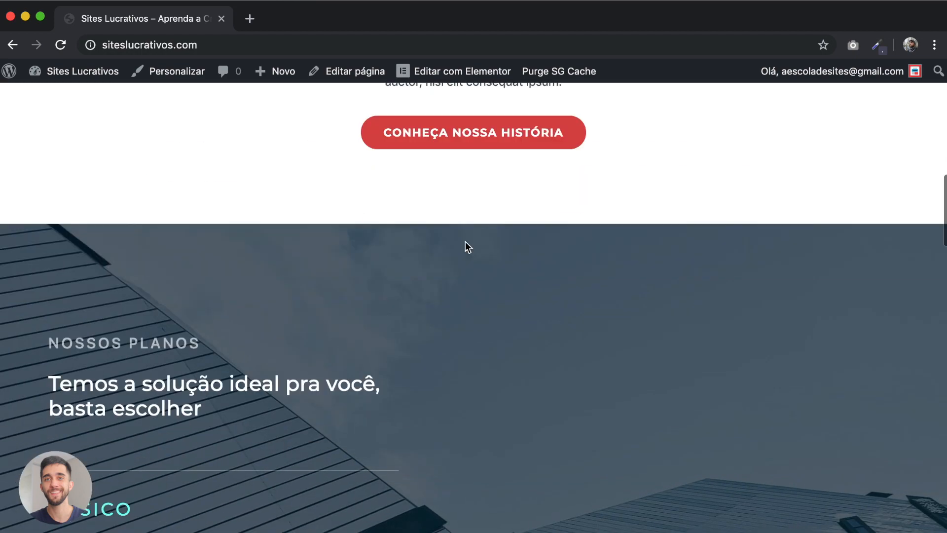
scroll(466, 241, "down", 10)
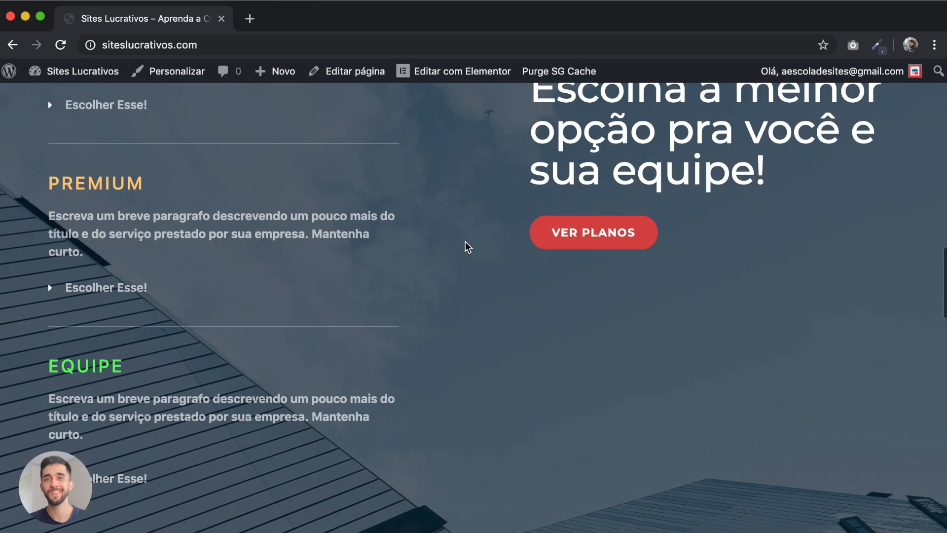
scroll(496, 378, "down", 10)
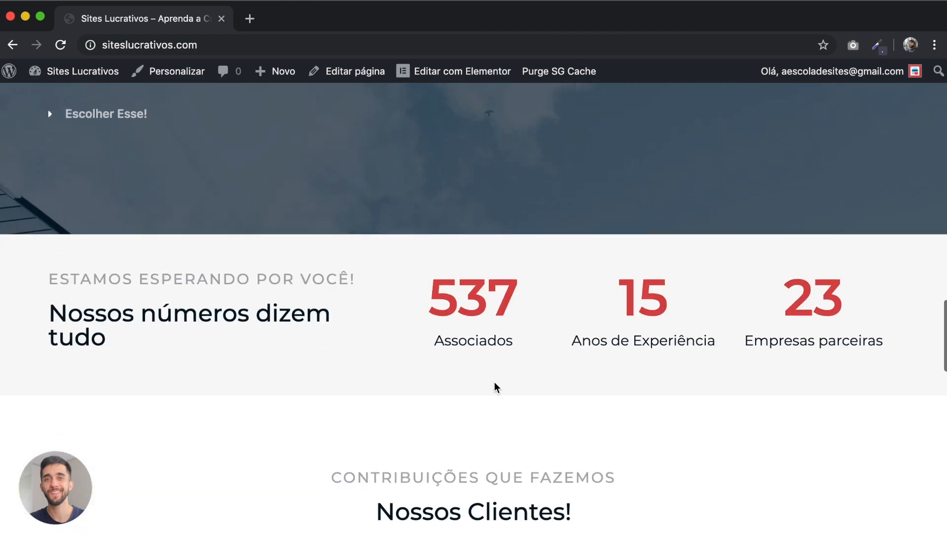
scroll(494, 381, "down", 4)
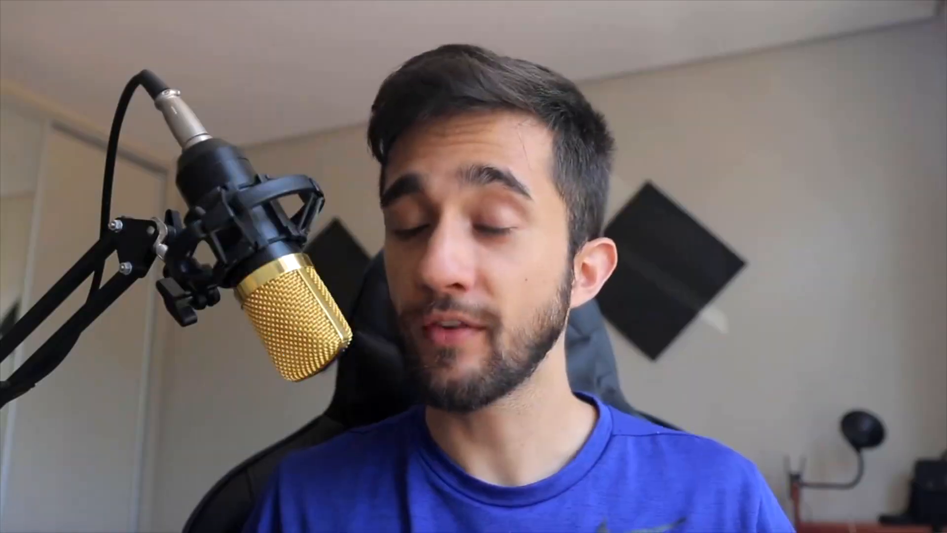